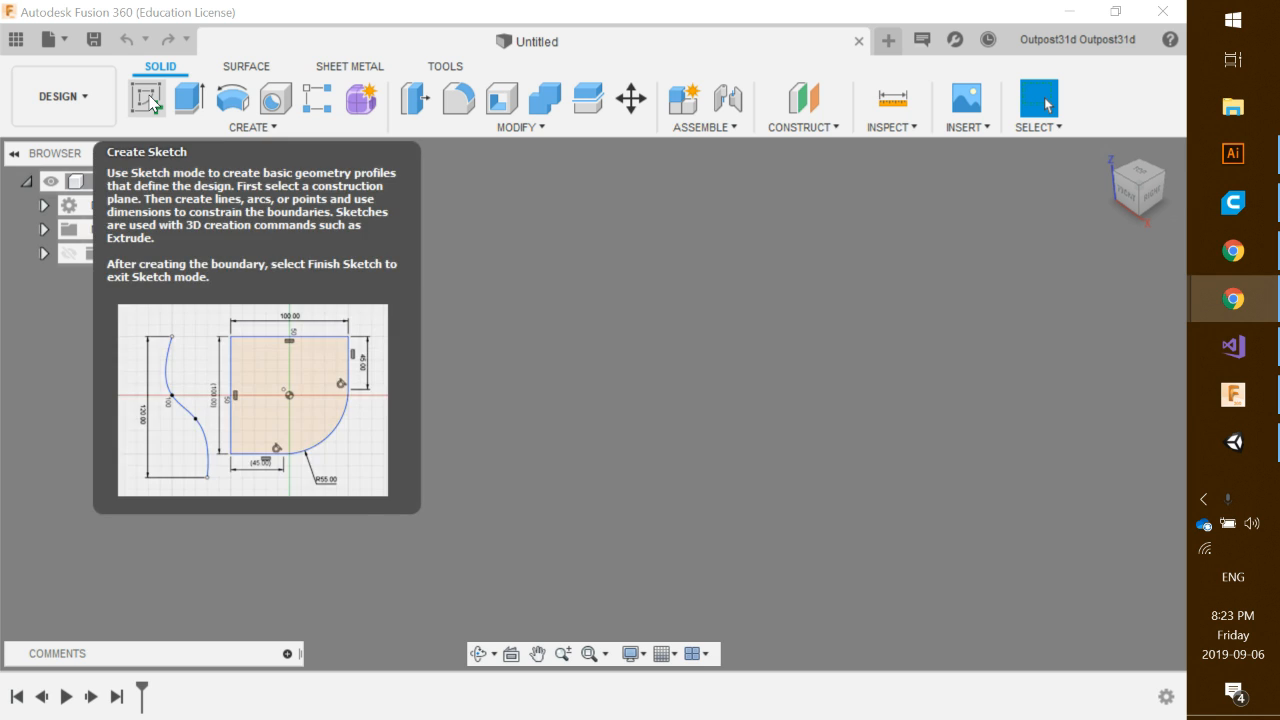
{"action": "left_click", "coordinate": [65, 40]}
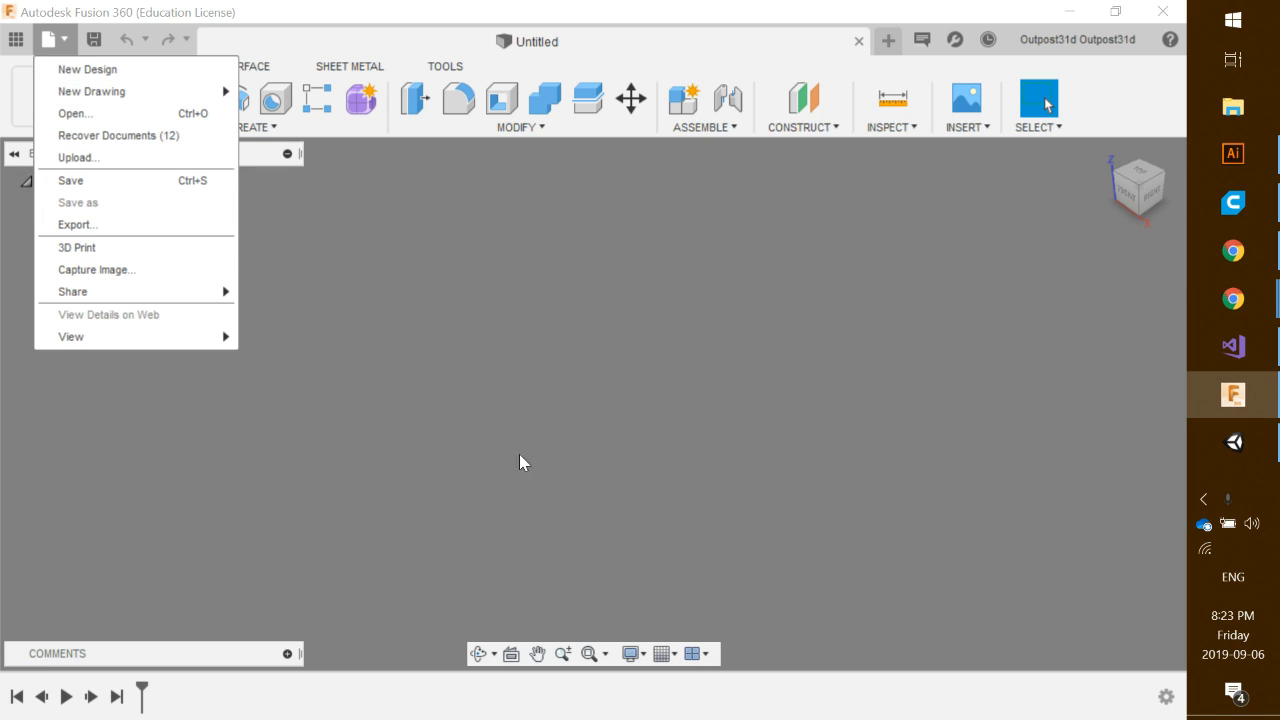
{"action": "left_click", "coordinate": [532, 290]}
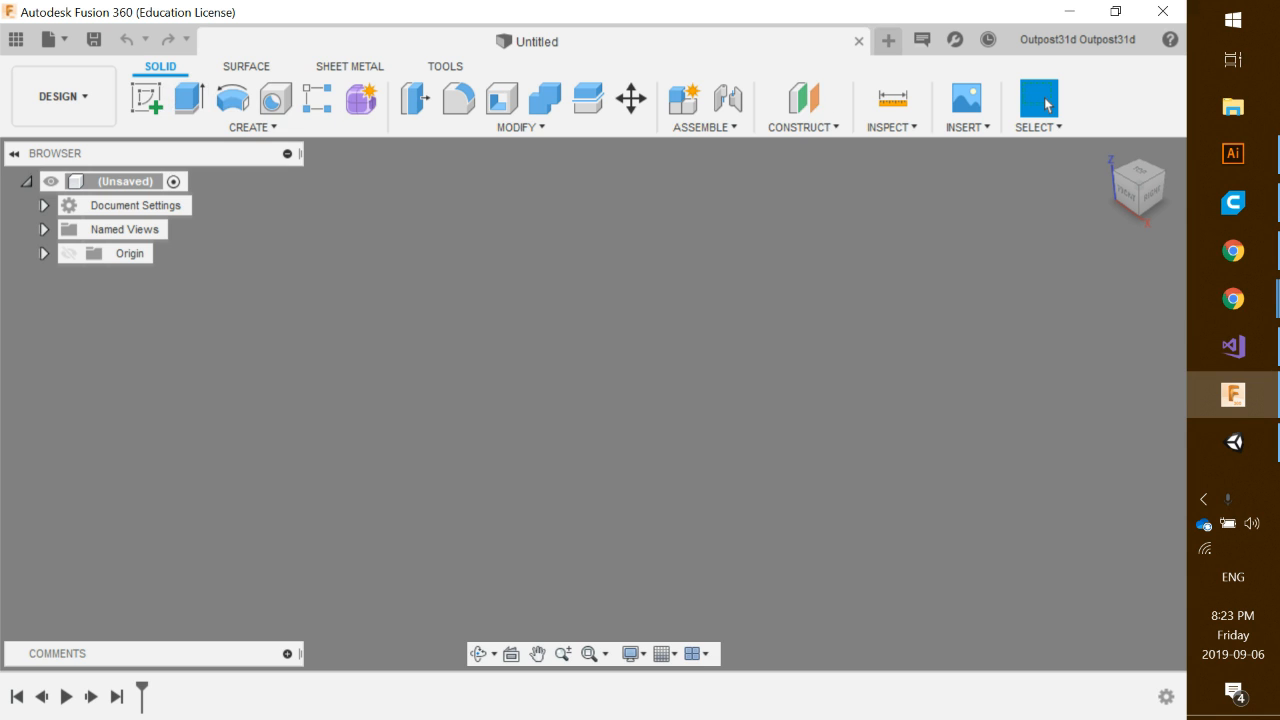
- Switch to Chrome and examine the block's dimensions in the "Lesson 1 Lego Block Dimensions.pdf" drawing
{"action": "key", "text": "alt+Tab"}
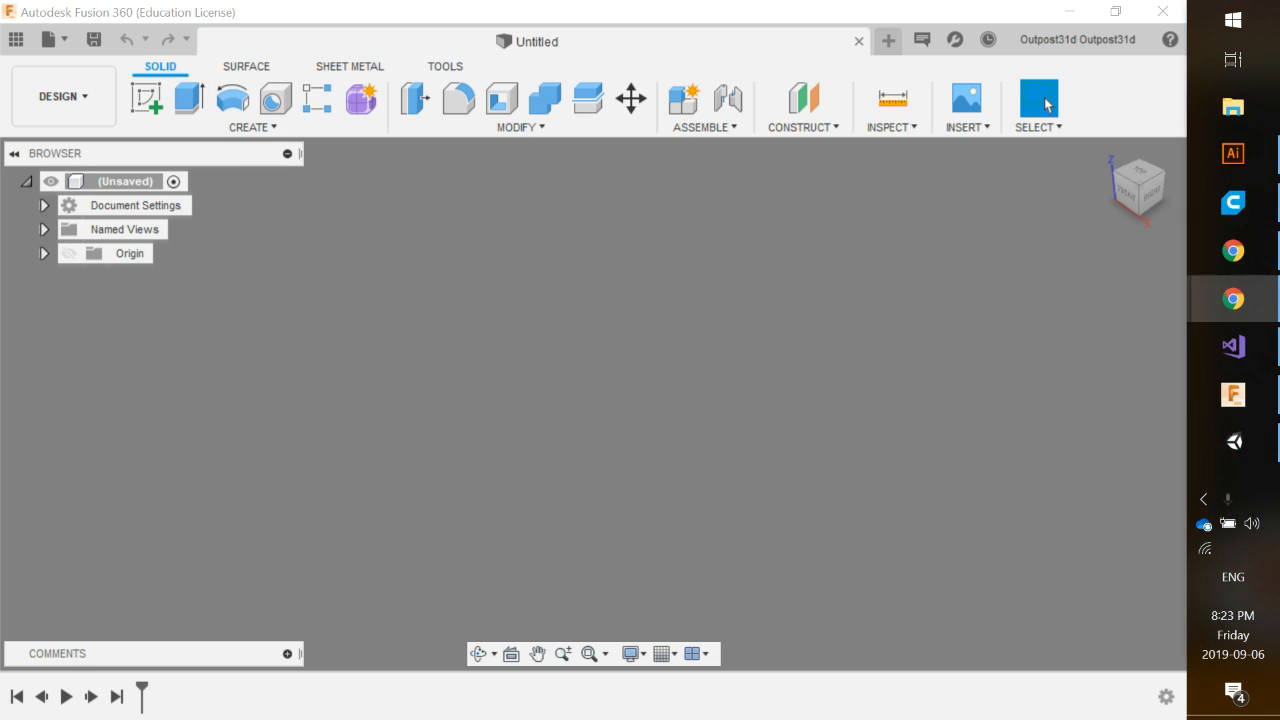
{"action": "left_click", "coordinate": [1233, 299]}
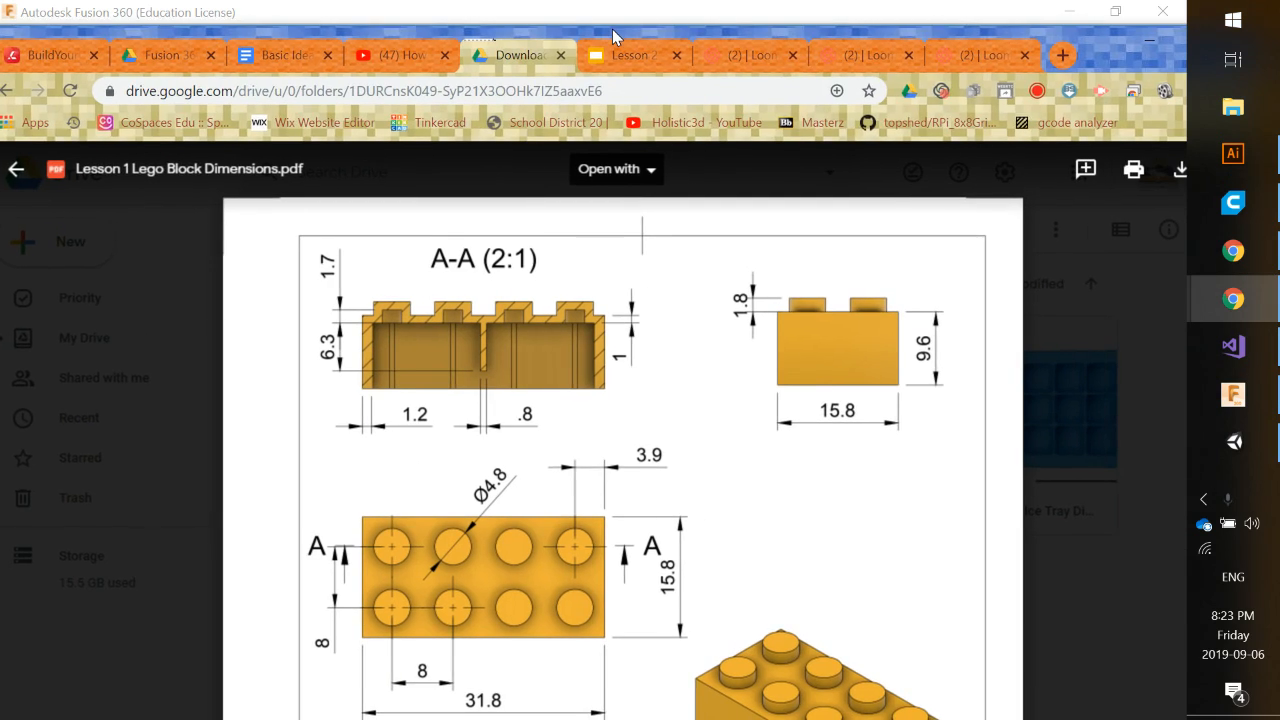
{"action": "scroll", "coordinate": [908, 383], "scroll_direction": "down", "scroll_amount": 2}
{"action": "scroll", "coordinate": [908, 383], "scroll_direction": "down", "scroll_amount": 7}
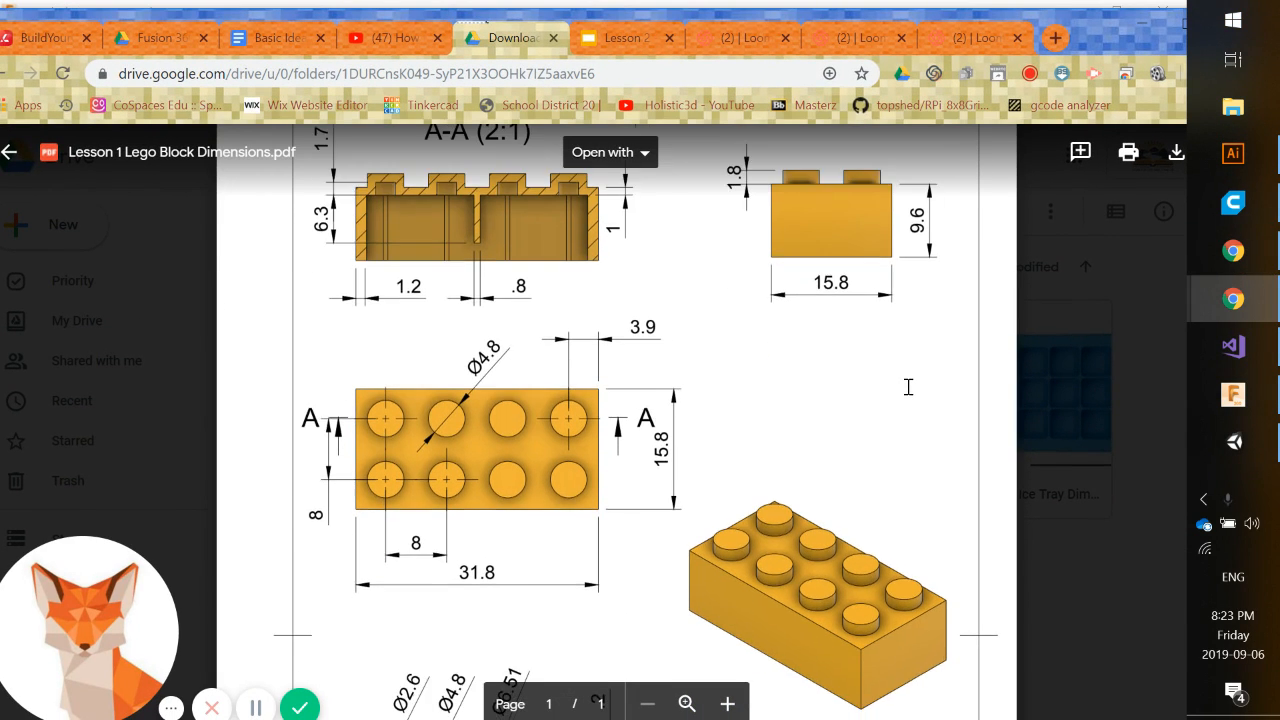
{"action": "scroll", "coordinate": [908, 387], "scroll_direction": "up", "scroll_amount": 2}
{"action": "scroll", "coordinate": [908, 385], "scroll_direction": "up", "scroll_amount": 4}
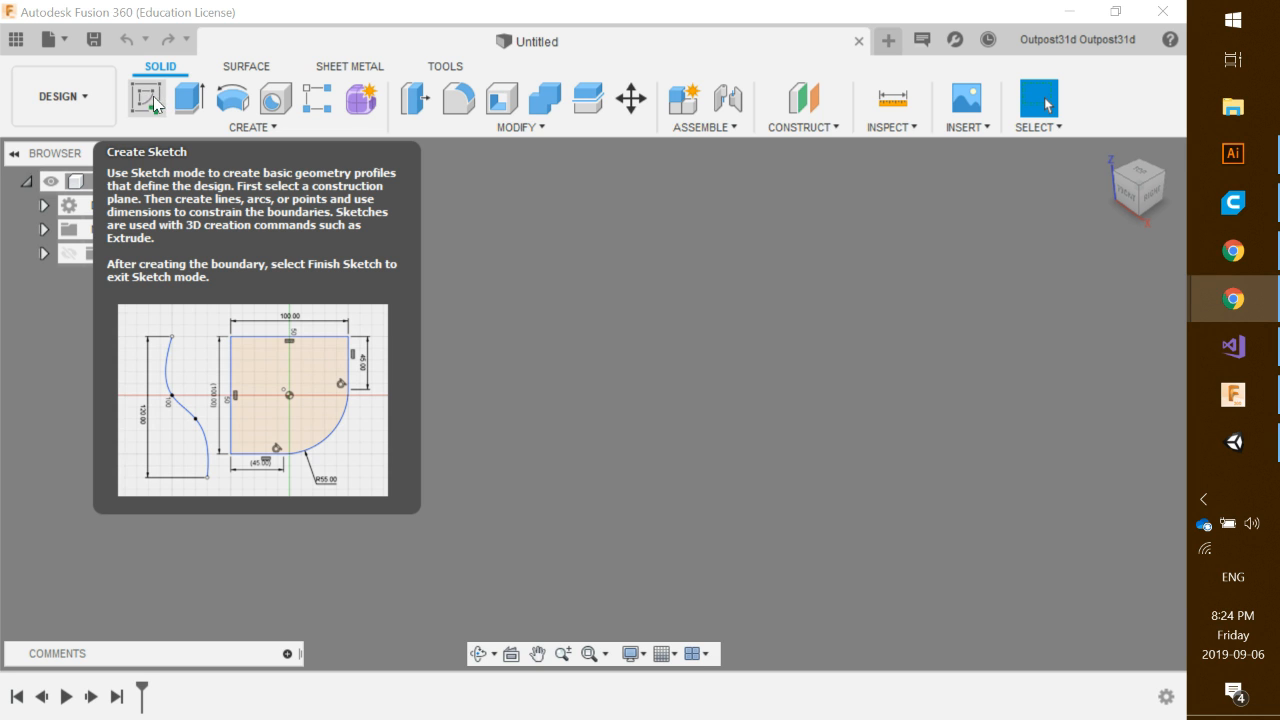
- Start a sketch on the horizontal origin plane and expand the sketch palette
{"action": "left_click", "coordinate": [151, 99]}
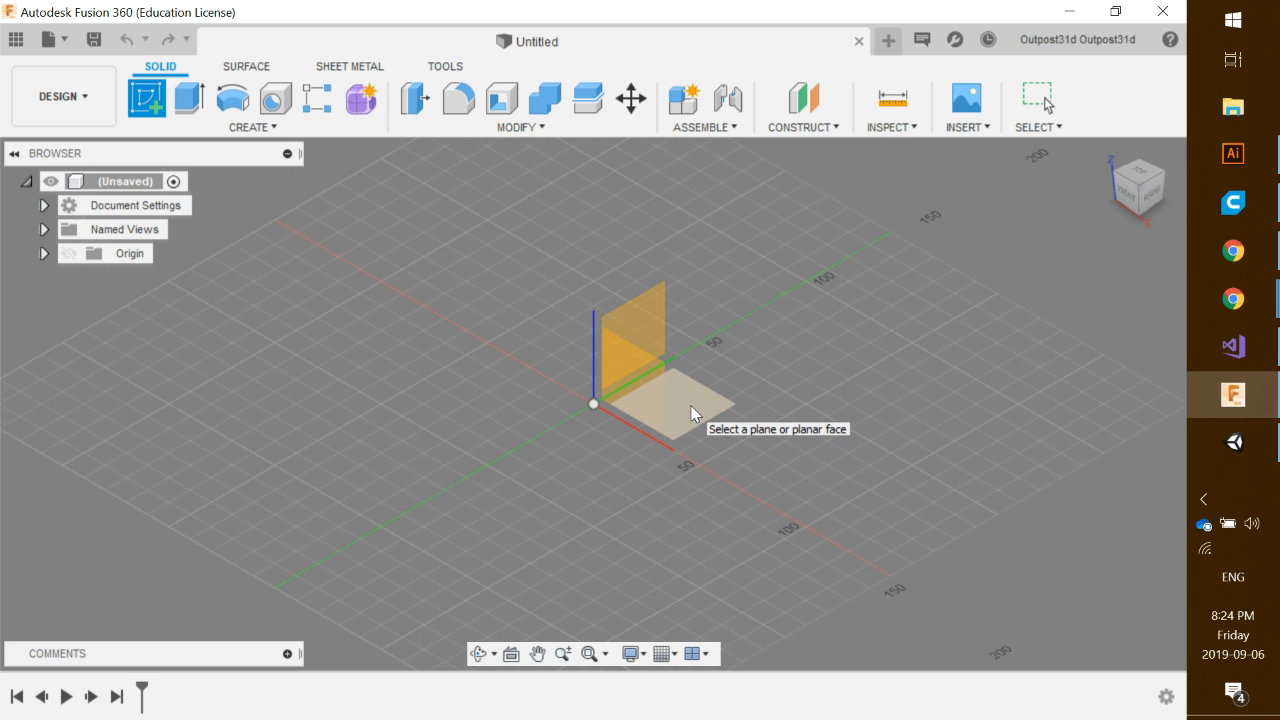
{"action": "left_click", "coordinate": [692, 413]}
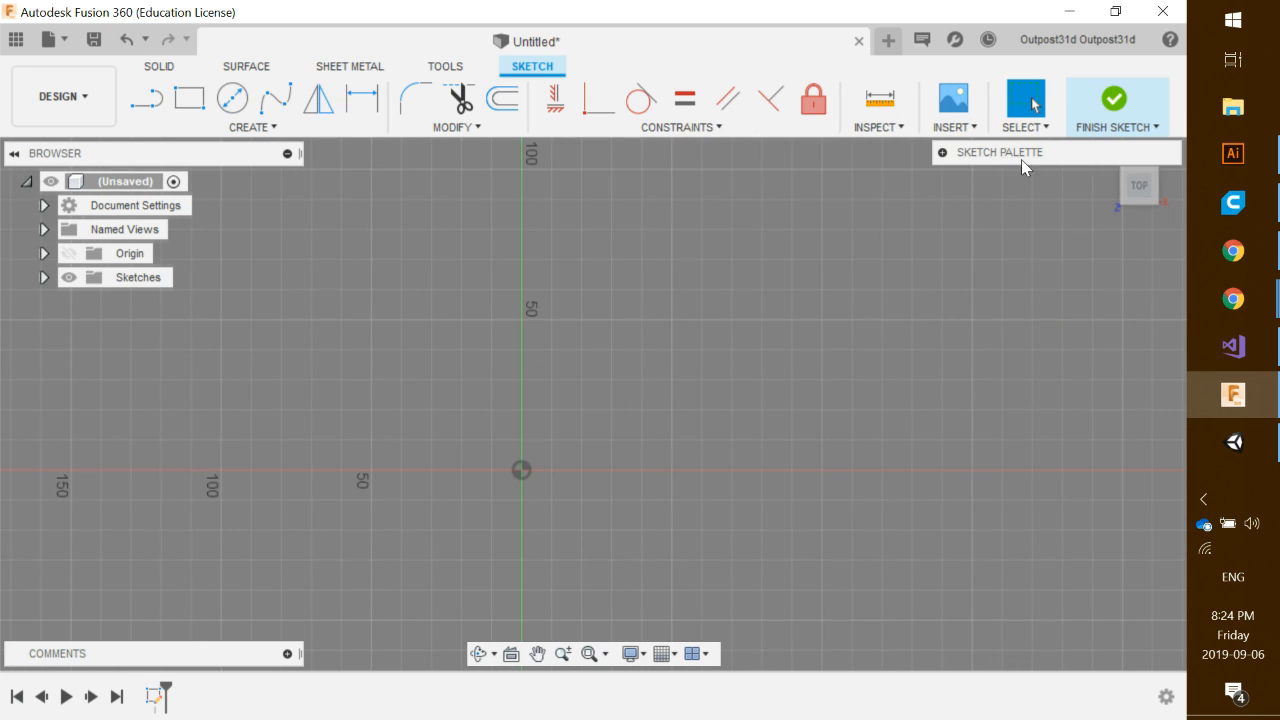
{"action": "mouse_move", "coordinate": [1021, 159]}
{"action": "left_mouse_down"}
{"action": "mouse_move", "coordinate": [975, 173]}
{"action": "mouse_move", "coordinate": [1018, 170]}
{"action": "mouse_move", "coordinate": [1025, 252]}
{"action": "mouse_move", "coordinate": [988, 242]}
{"action": "mouse_move", "coordinate": [1009, 201]}
{"action": "mouse_move", "coordinate": [1005, 170]}
{"action": "left_mouse_up"}
{"action": "left_click", "coordinate": [940, 227]}
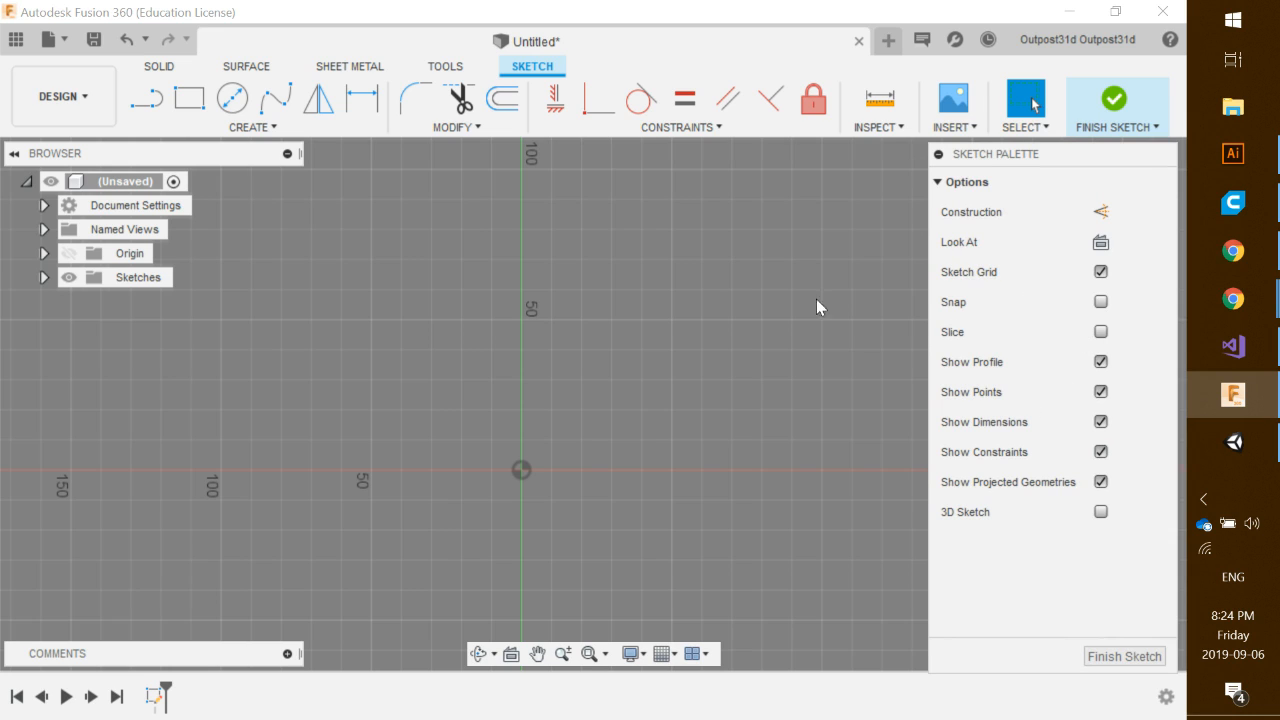
- Draw a center rectangle on the origin, 31.8 mm wide and 15.8 mm high, and finish the sketch
{"action": "left_click", "coordinate": [191, 101]}
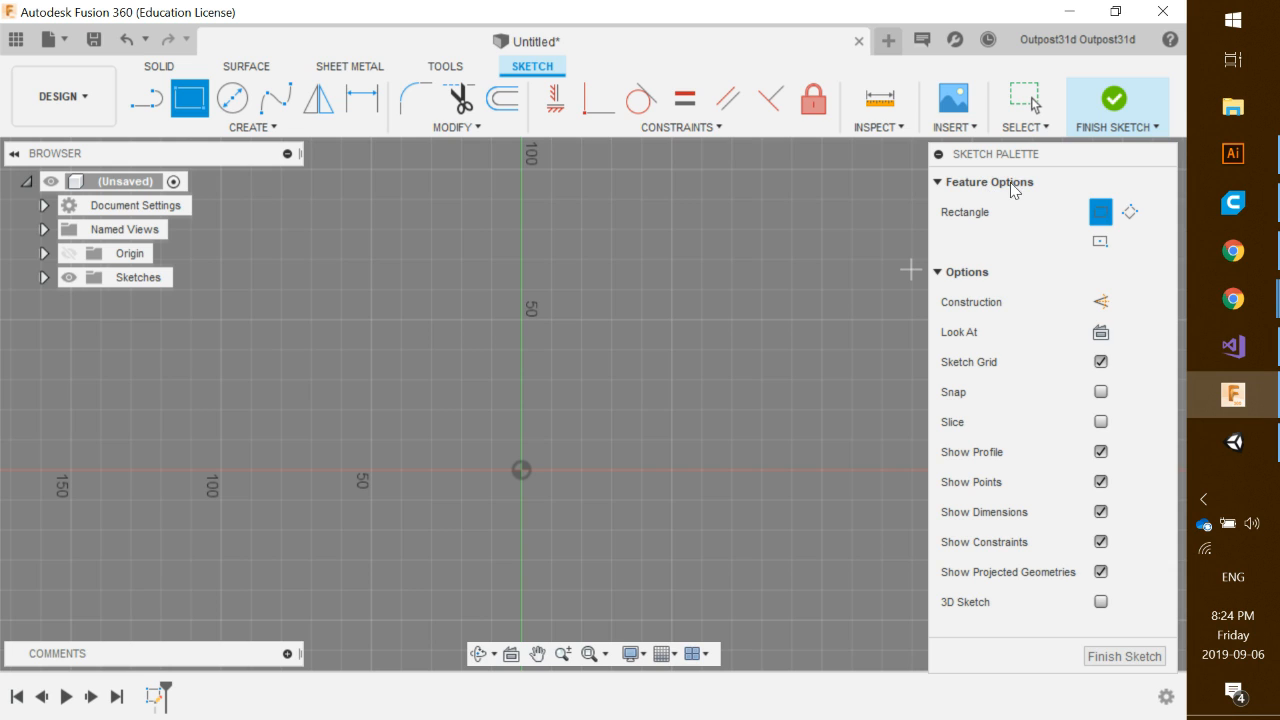
{"action": "left_click", "coordinate": [1100, 226]}
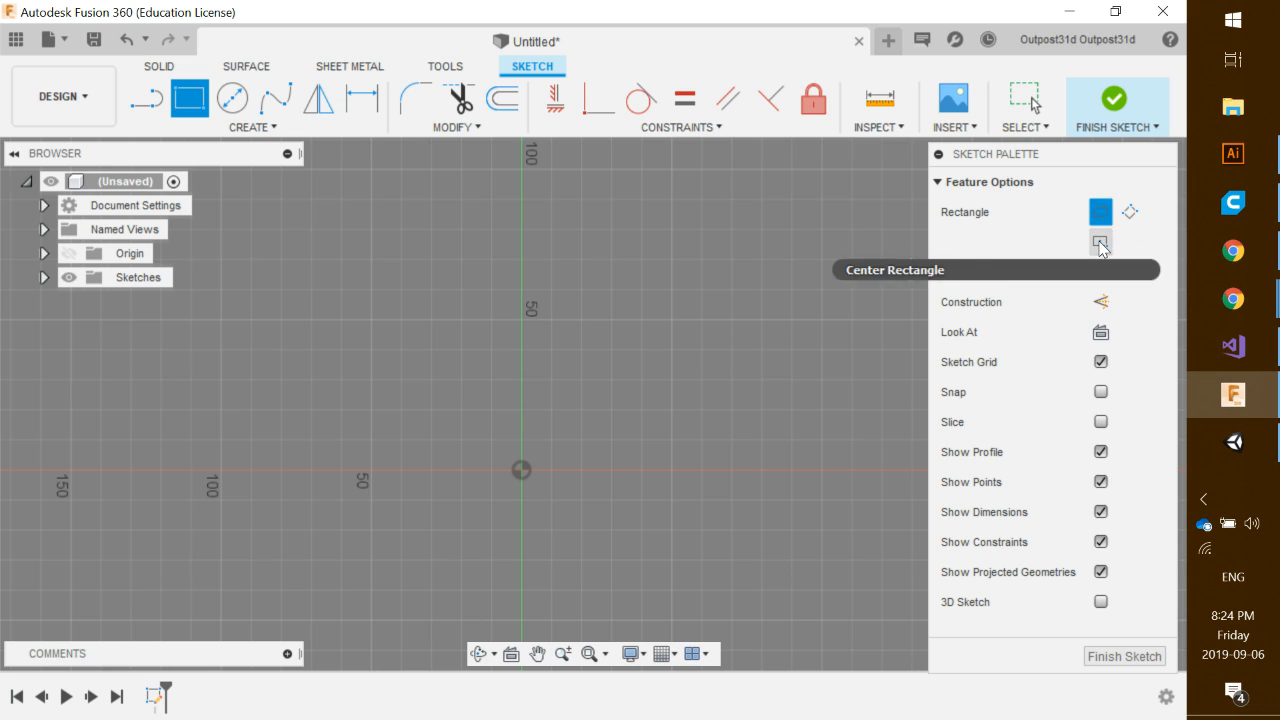
{"action": "left_click", "coordinate": [1101, 245]}
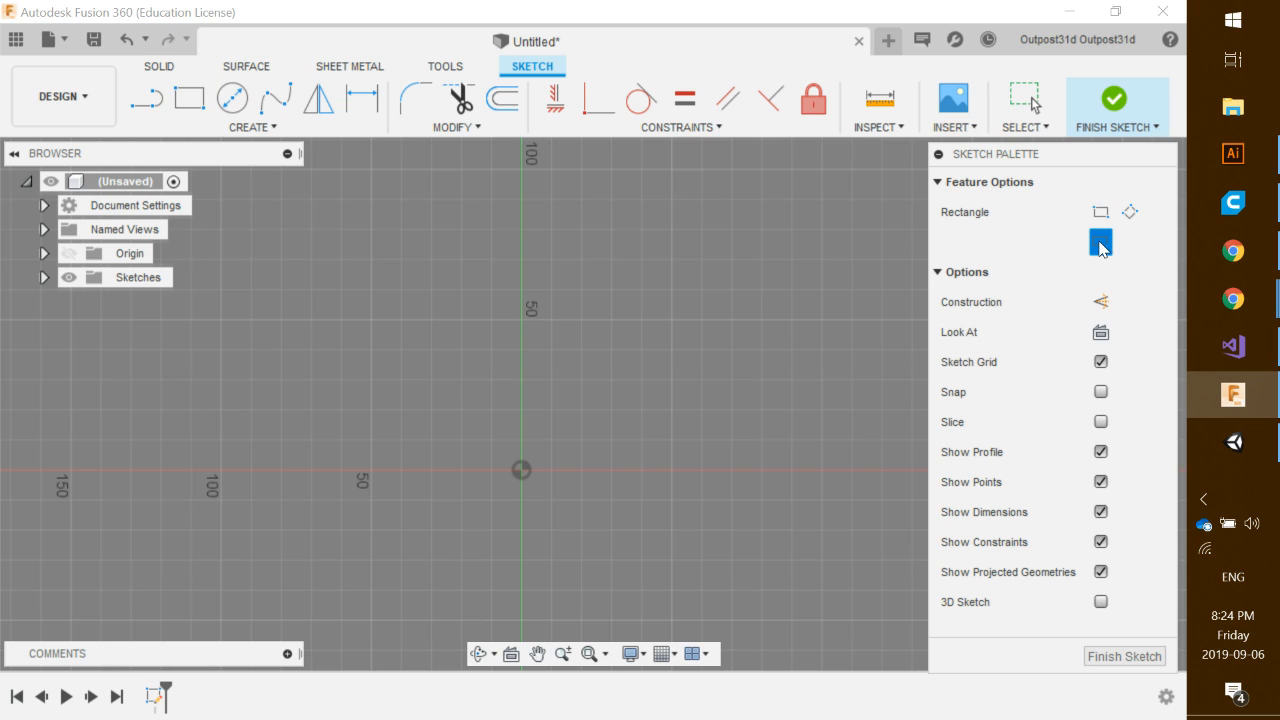
{"action": "left_click", "coordinate": [521, 470]}
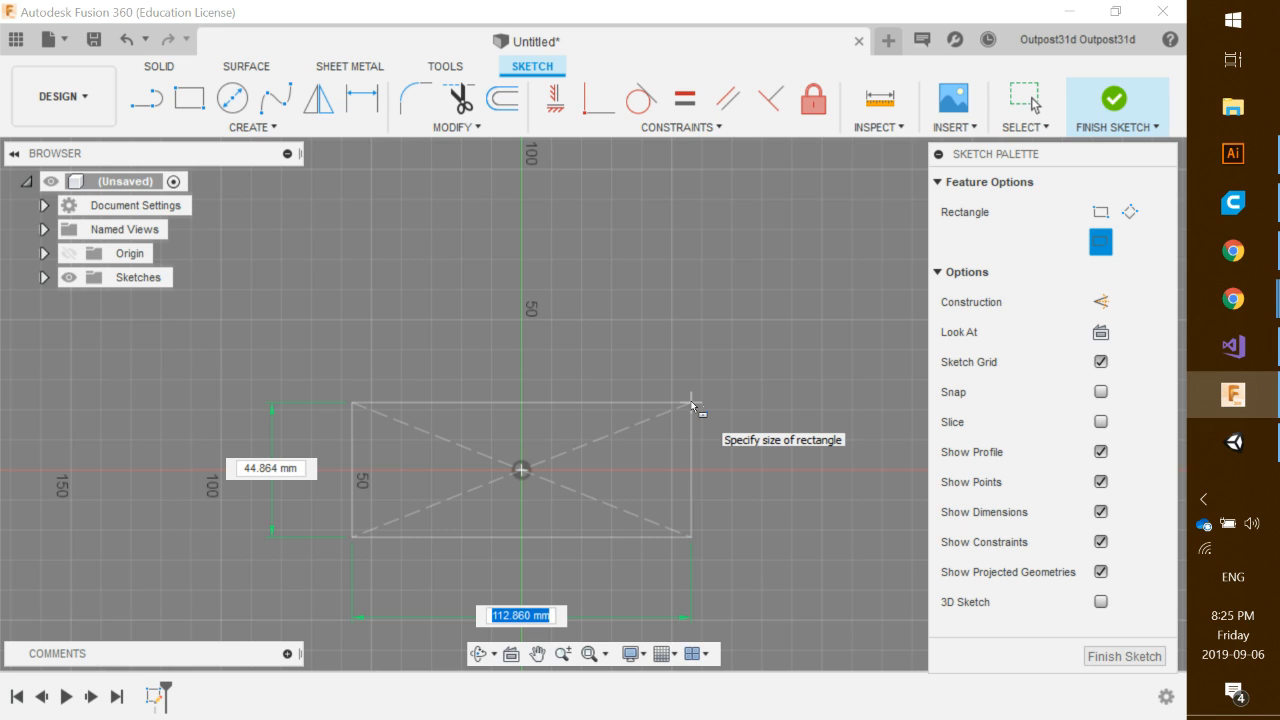
{"action": "type", "text": "31.8"}
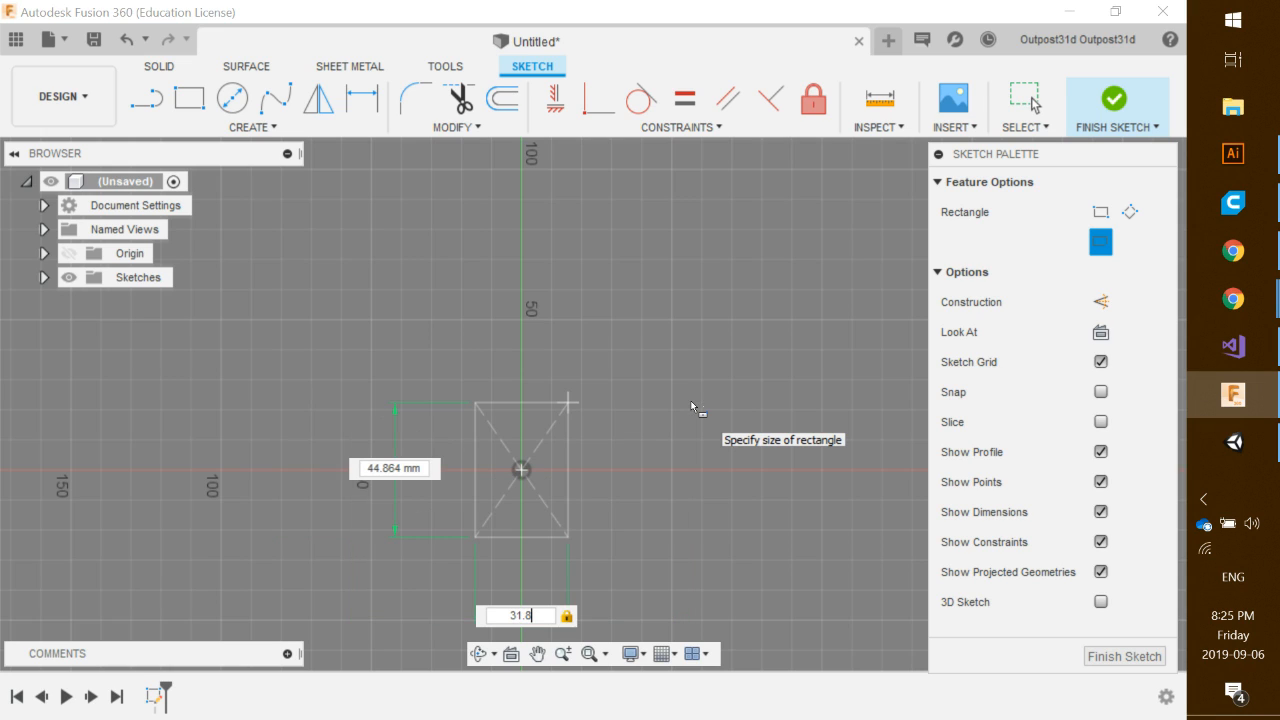
{"action": "key", "text": "Tab"}
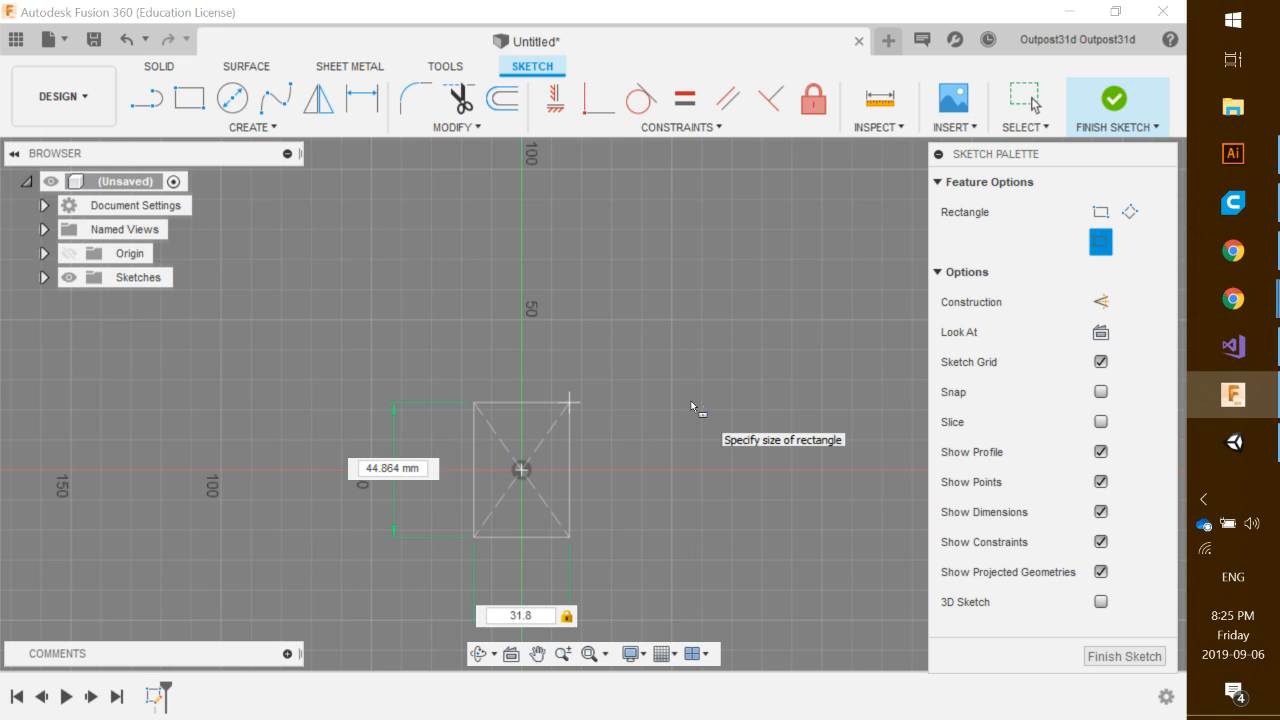
{"action": "key", "text": "Tab"}
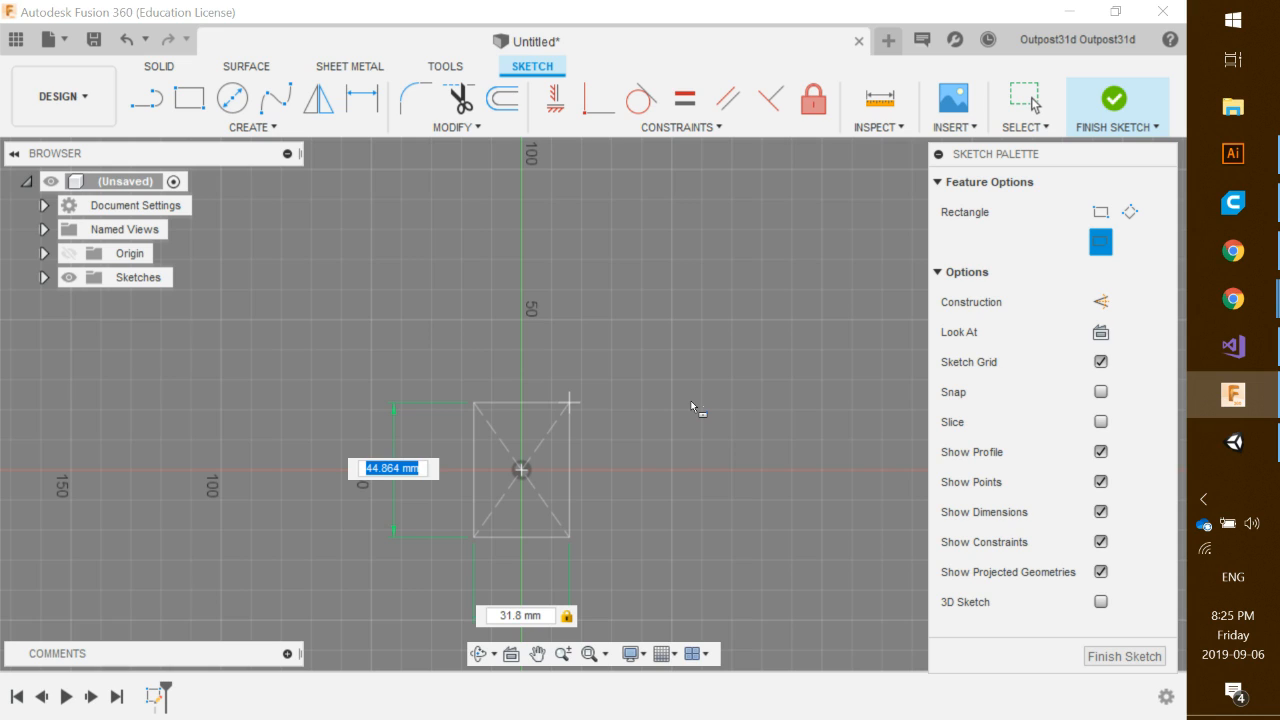
{"action": "type", "text": "15.8"}
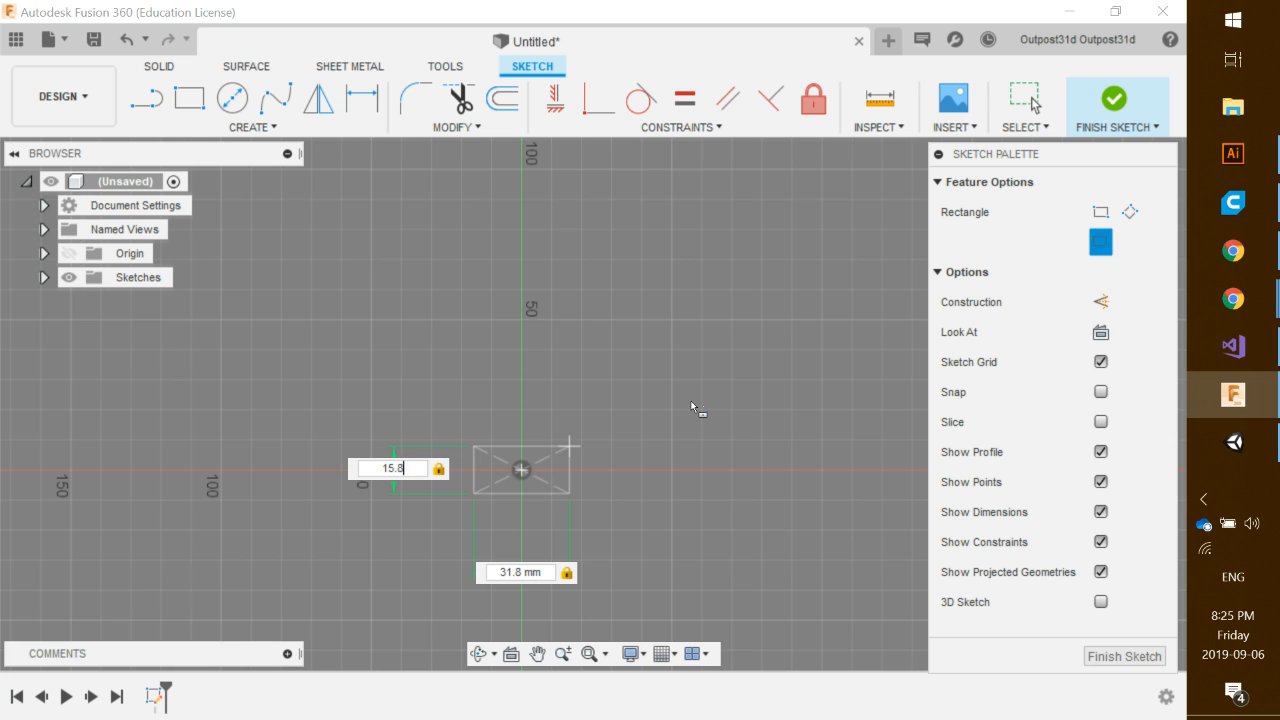
{"action": "key", "text": "Tab"}
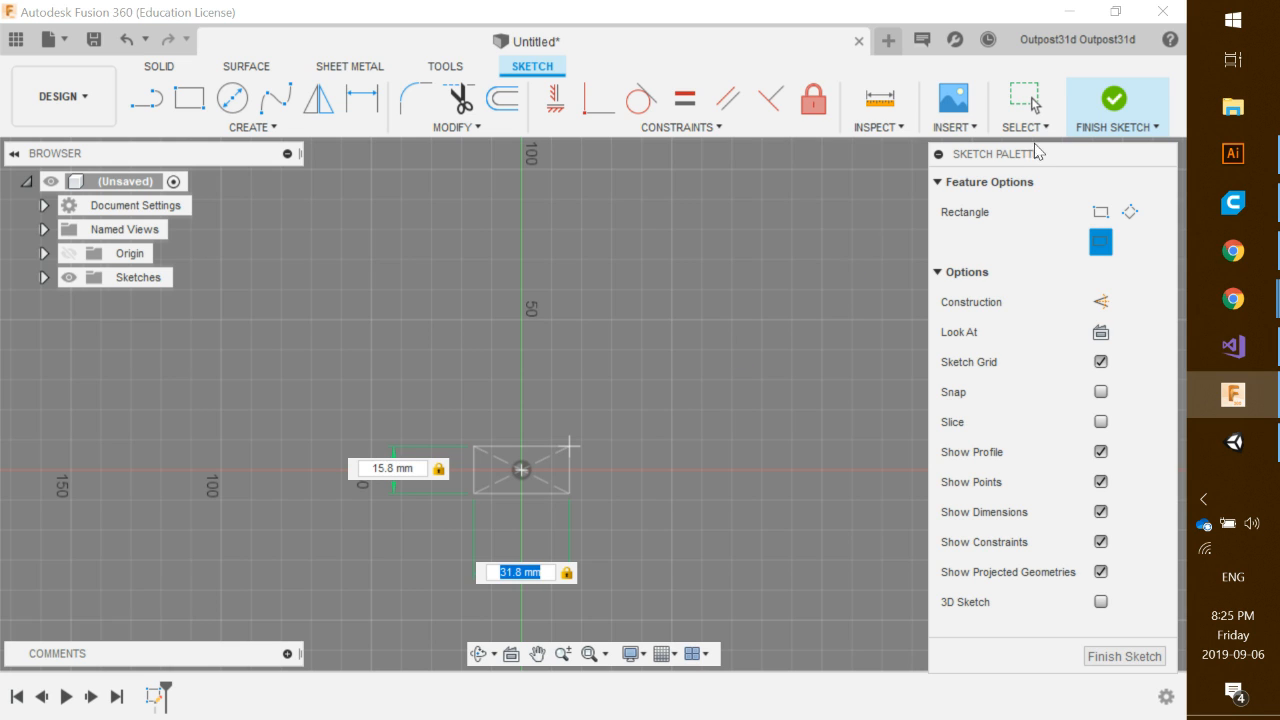
{"action": "left_click", "coordinate": [1113, 103]}
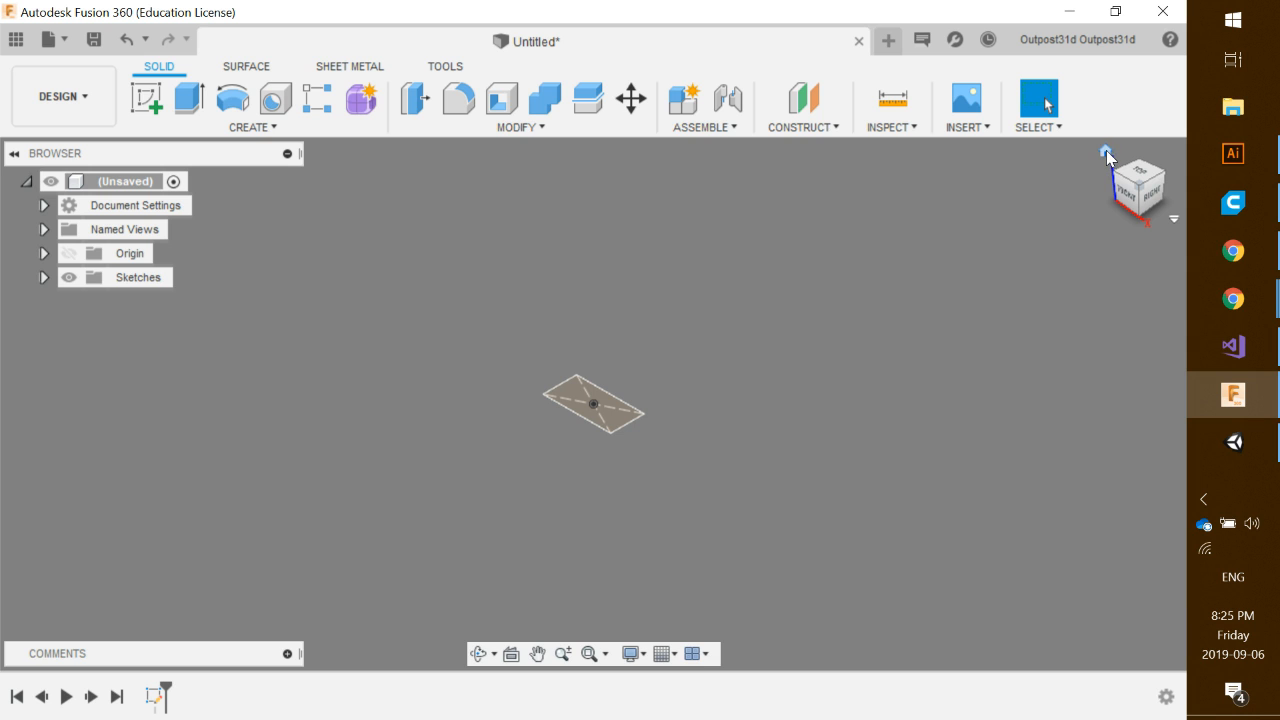
- Extrude the rectangle profile upward 9.6 mm as a new body
{"action": "left_click", "coordinate": [1107, 152]}
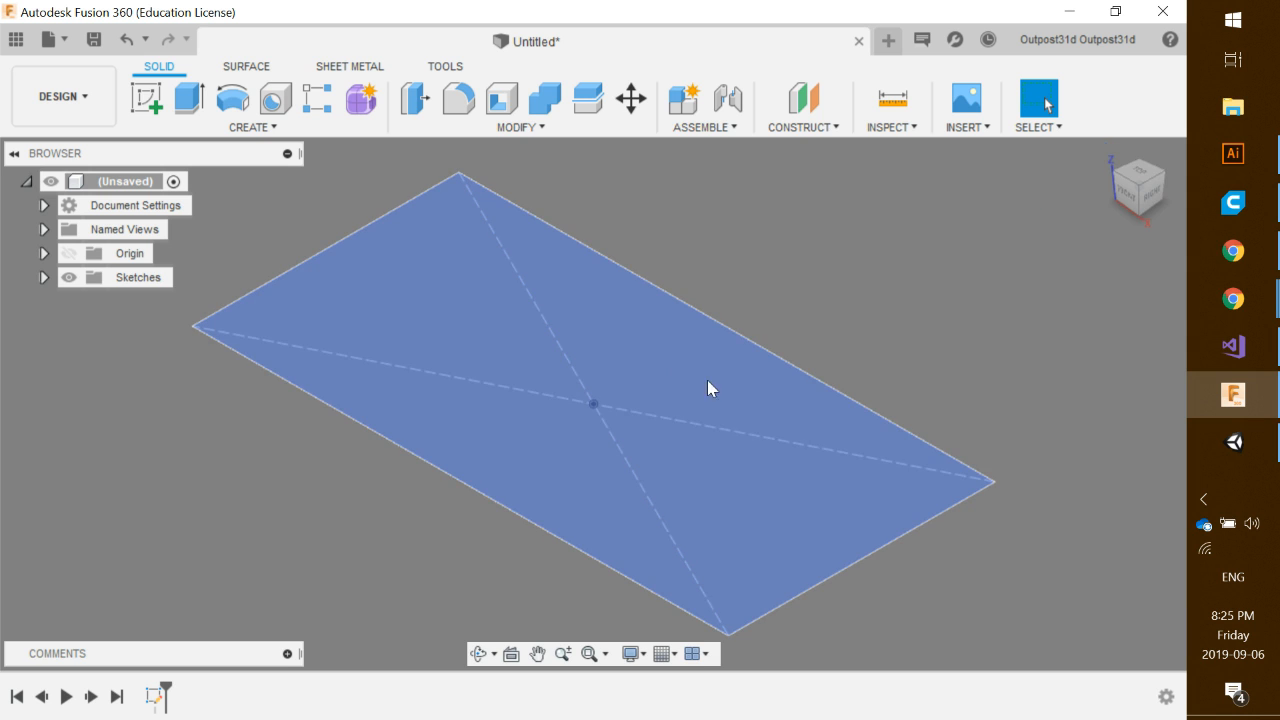
{"action": "scroll", "coordinate": [996, 341], "scroll_direction": "up", "scroll_amount": 1}
{"action": "scroll", "coordinate": [996, 341], "scroll_direction": "down", "scroll_amount": 3}
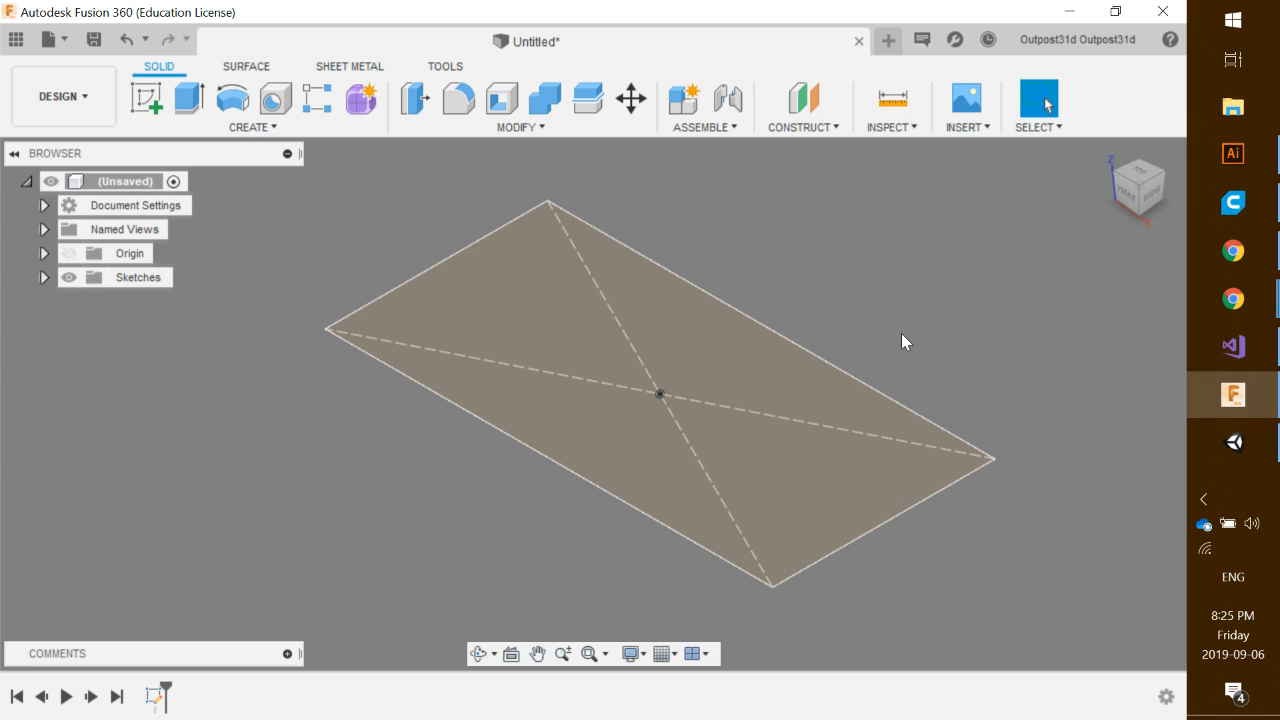
{"action": "left_click", "coordinate": [736, 381]}
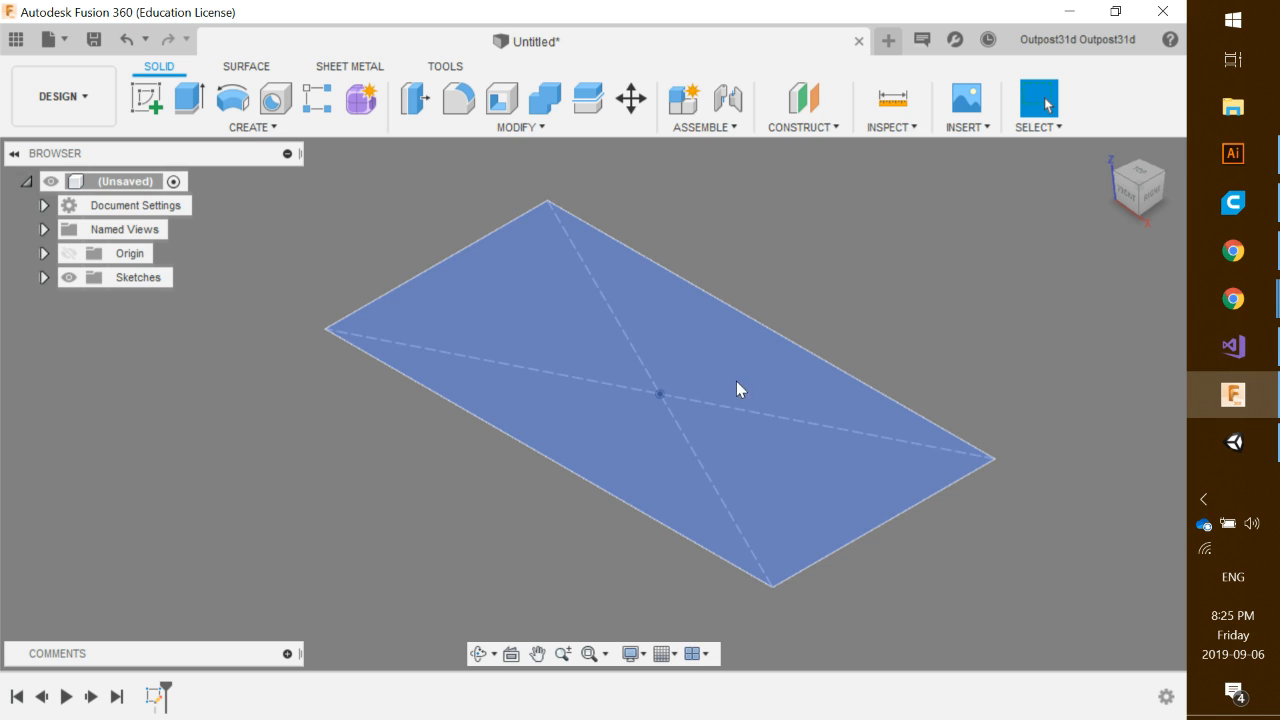
{"action": "left_click", "coordinate": [886, 285]}
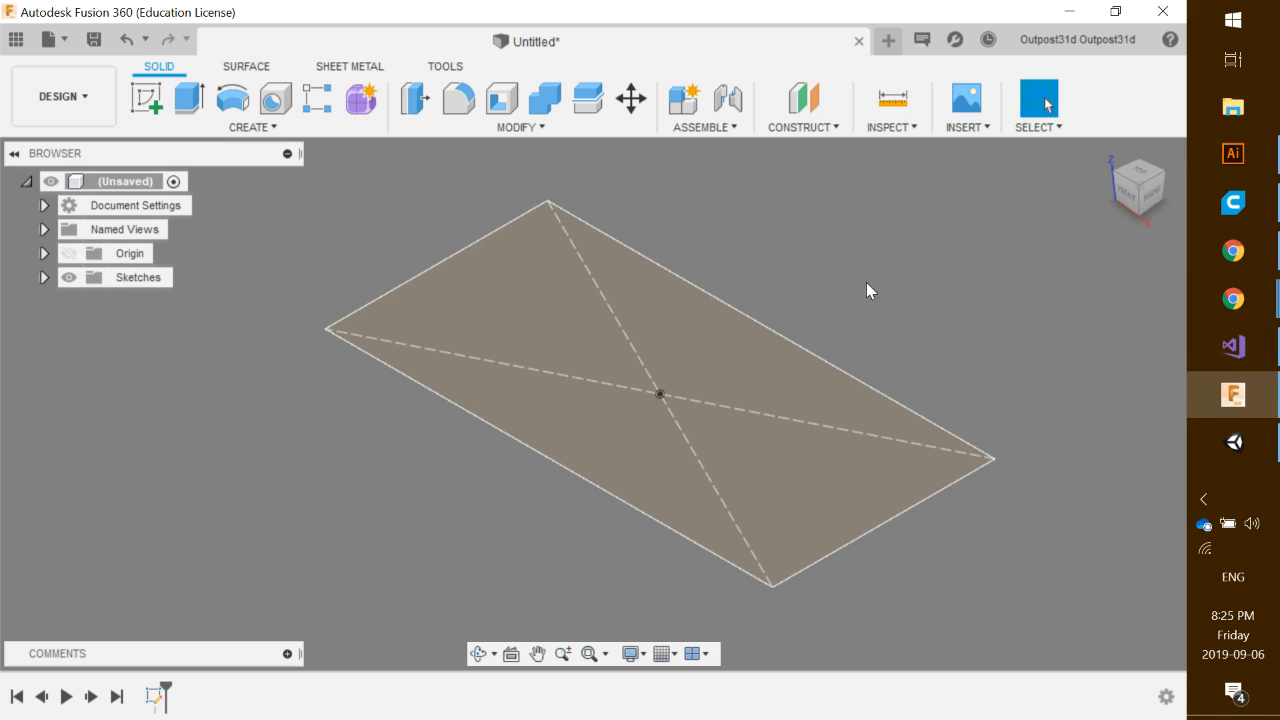
{"action": "left_click", "coordinate": [743, 381]}
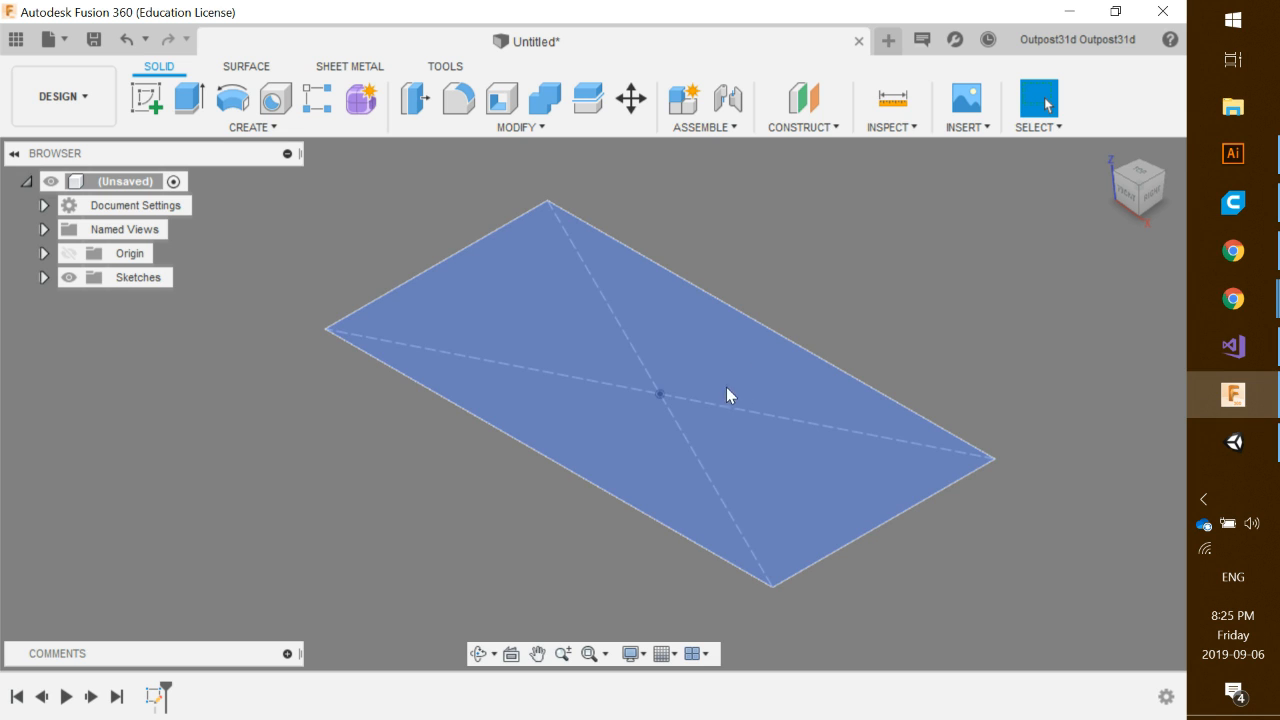
{"action": "left_click", "coordinate": [654, 391]}
{"action": "left_click", "coordinate": [719, 351]}
{"action": "left_click", "coordinate": [729, 375]}
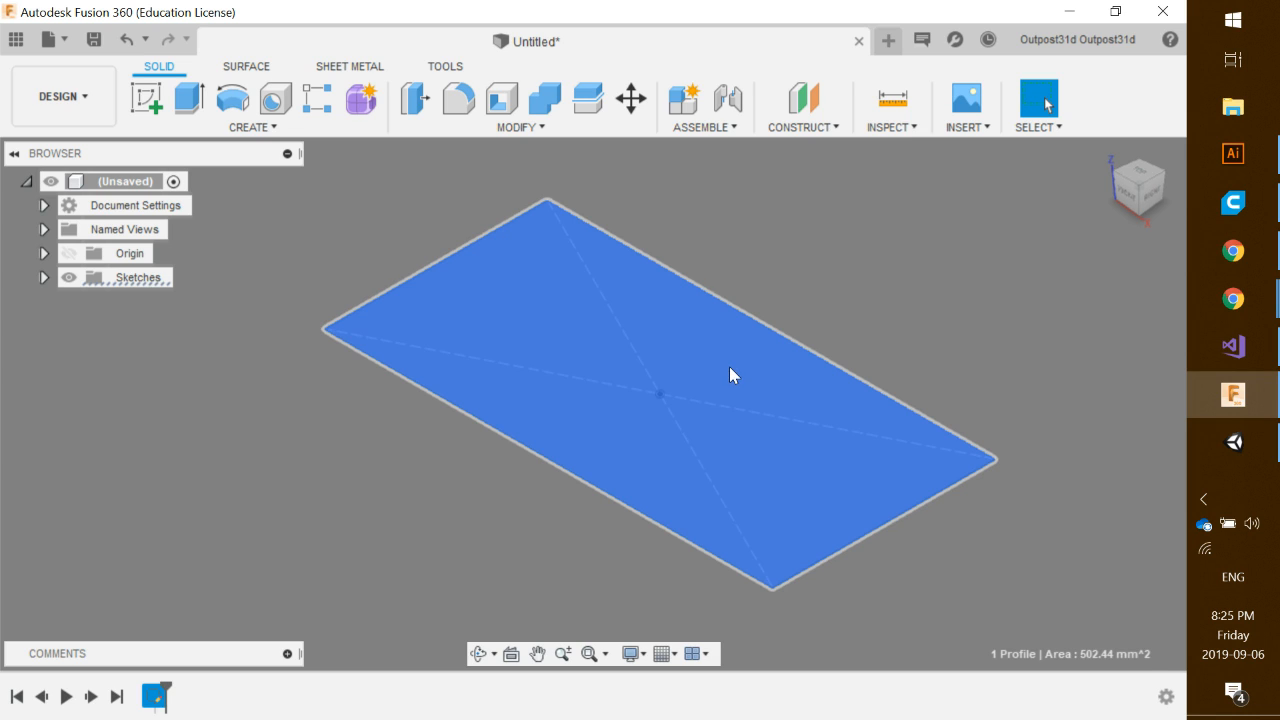
{"action": "key", "text": "e"}
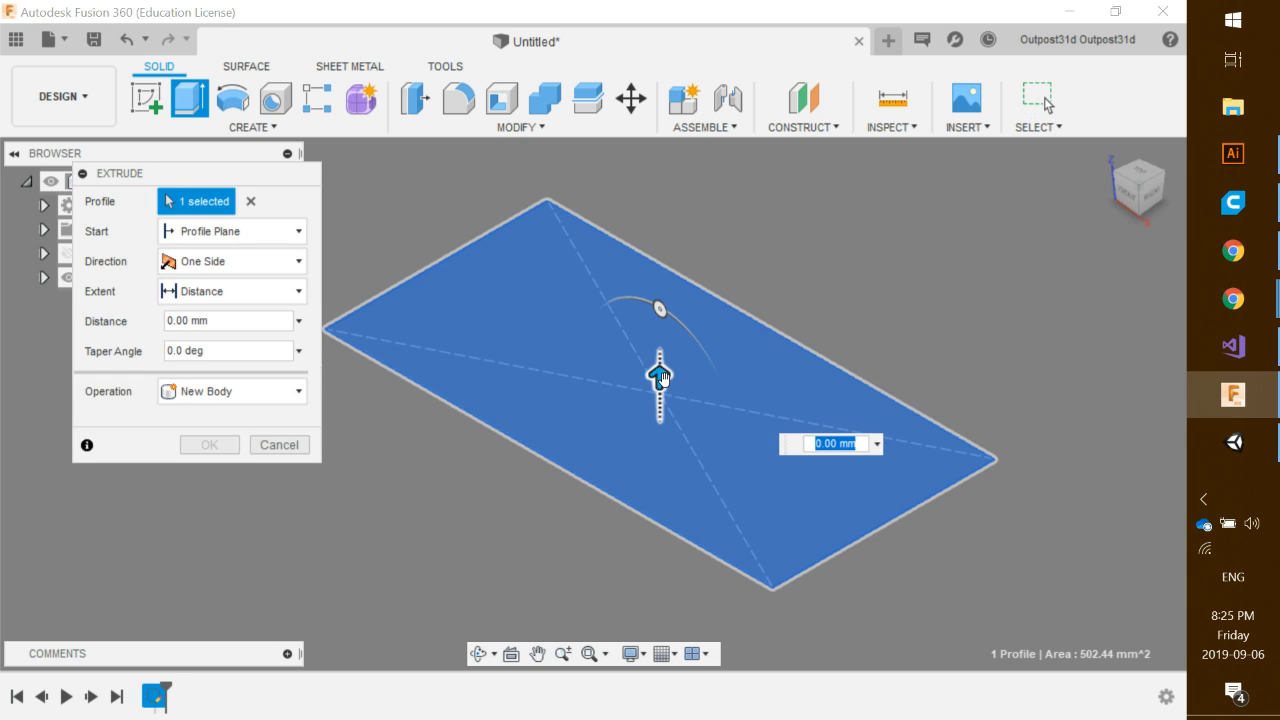
{"action": "left_click_drag", "start_coordinate": [664, 376], "coordinate": [672, 267]}
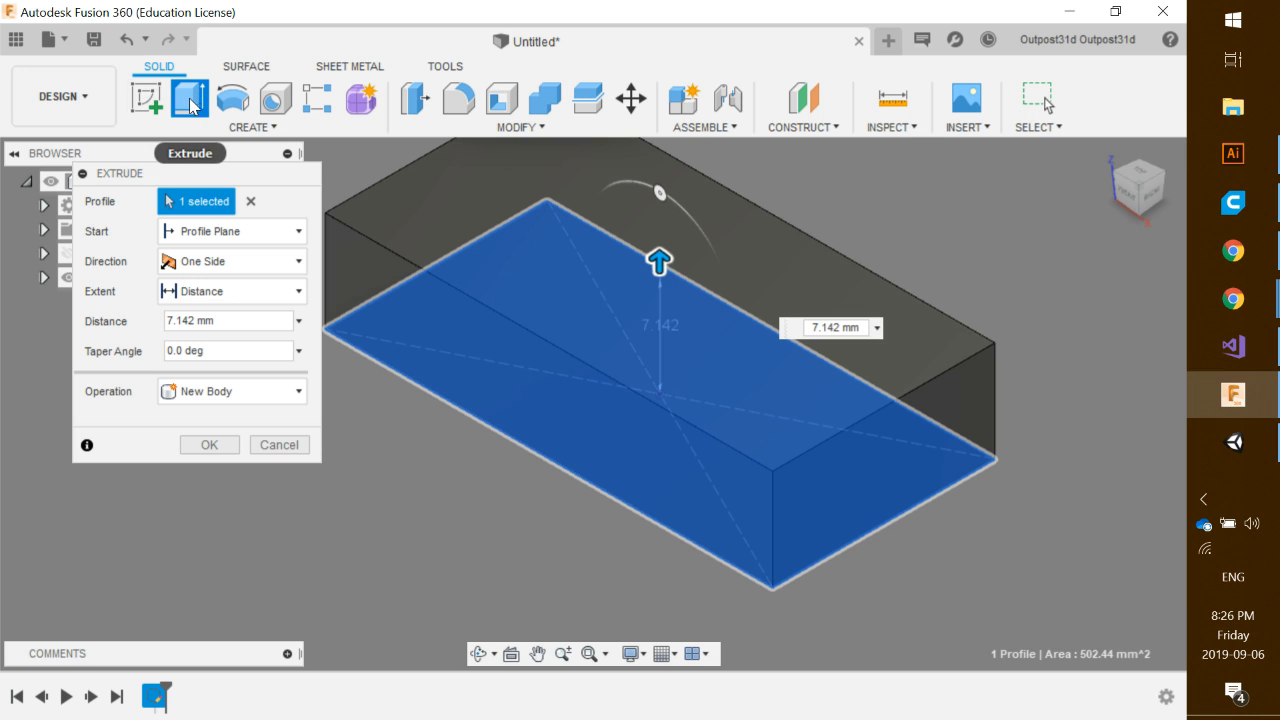
{"action": "left_click_drag", "start_coordinate": [180, 174], "coordinate": [140, 331]}
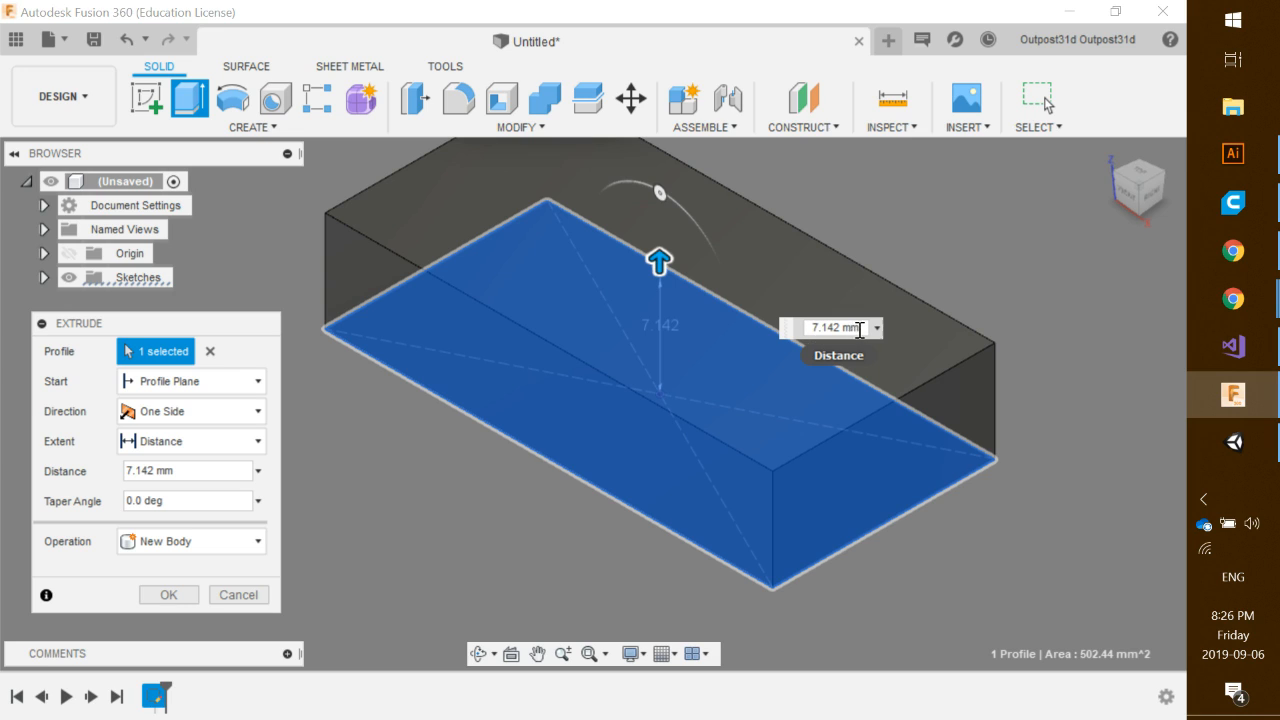
{"action": "left_click_drag", "start_coordinate": [841, 328], "coordinate": [807, 323]}
{"action": "type", "text": "9.6"}
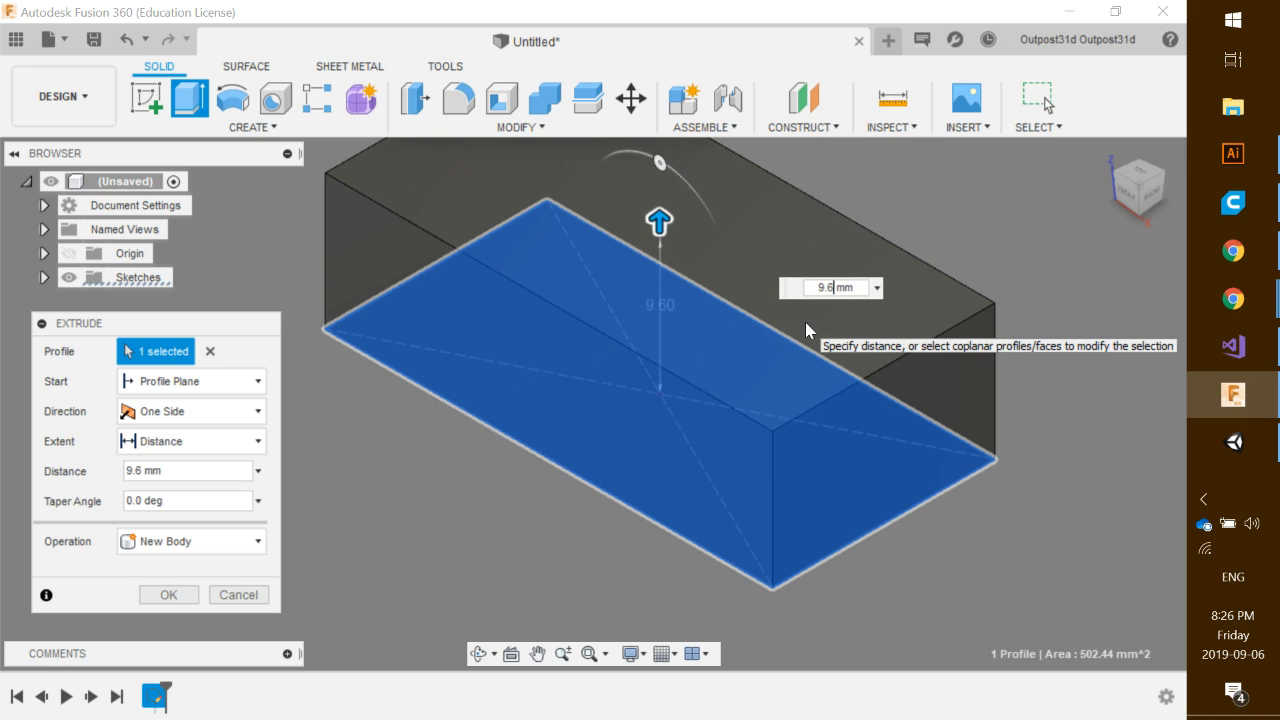
{"action": "key", "text": "Return"}
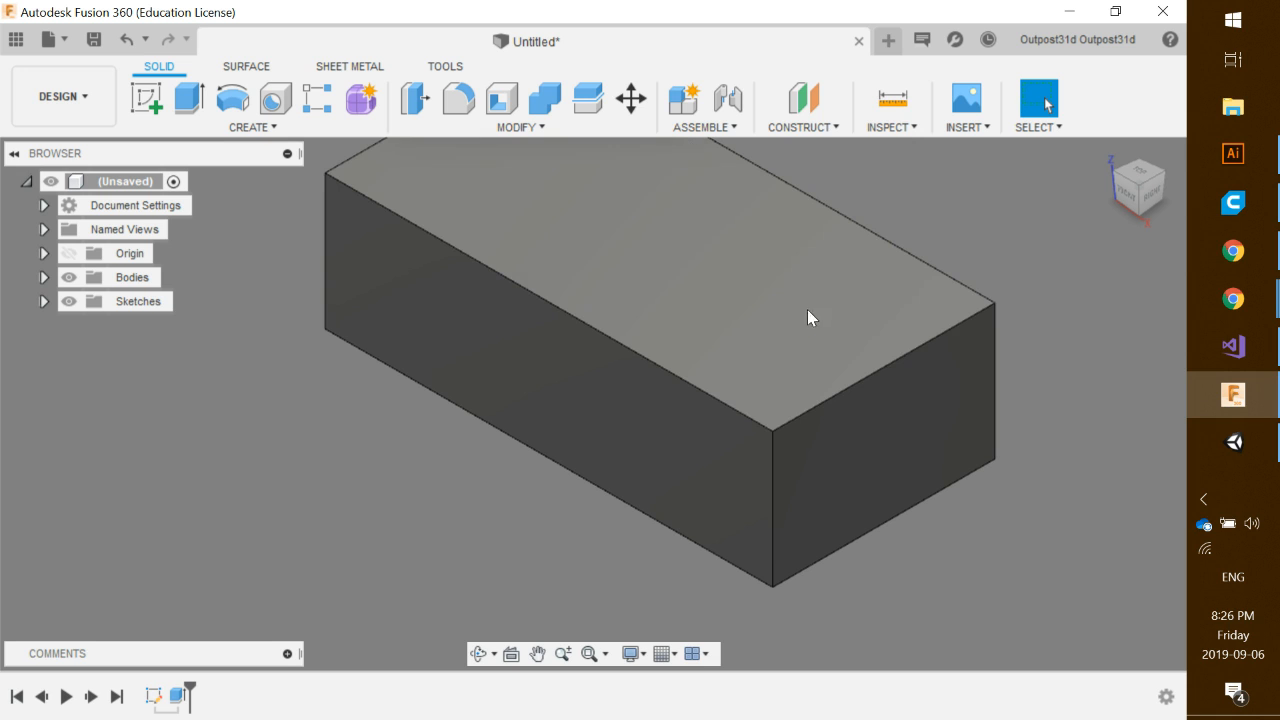
- Start a new sketch on the top face of the block and collapse the sketch palette
{"action": "middle_click_drag", "start_coordinate": [691, 277], "coordinate": [721, 353]}
{"action": "scroll", "coordinate": [652, 349], "scroll_direction": "down", "scroll_amount": 1}
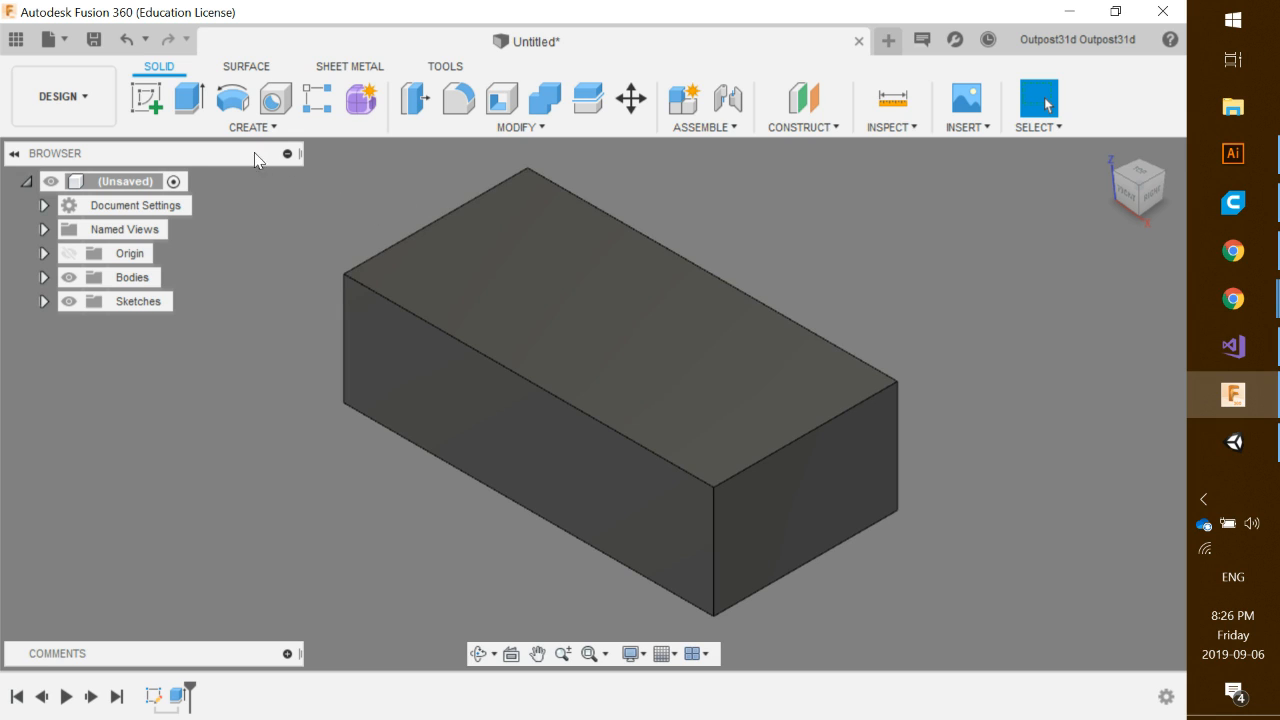
{"action": "left_click", "coordinate": [148, 104]}
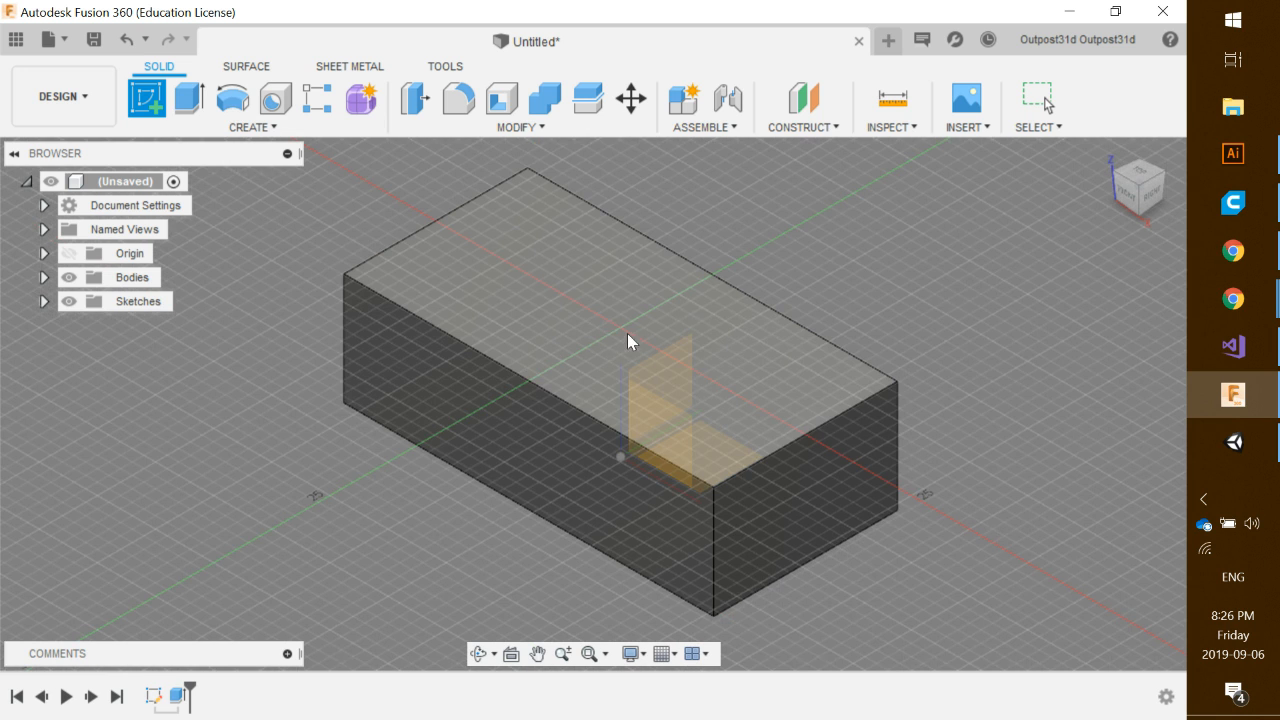
{"action": "left_click", "coordinate": [573, 266]}
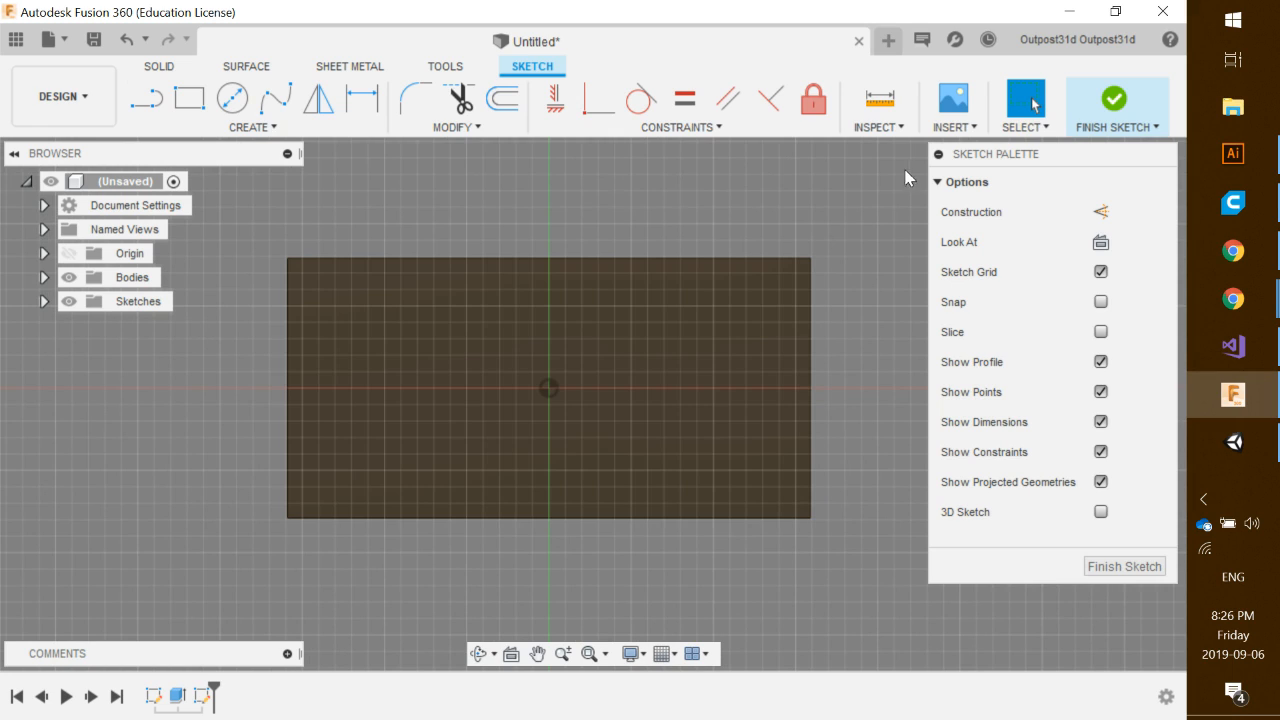
{"action": "left_click", "coordinate": [938, 155]}
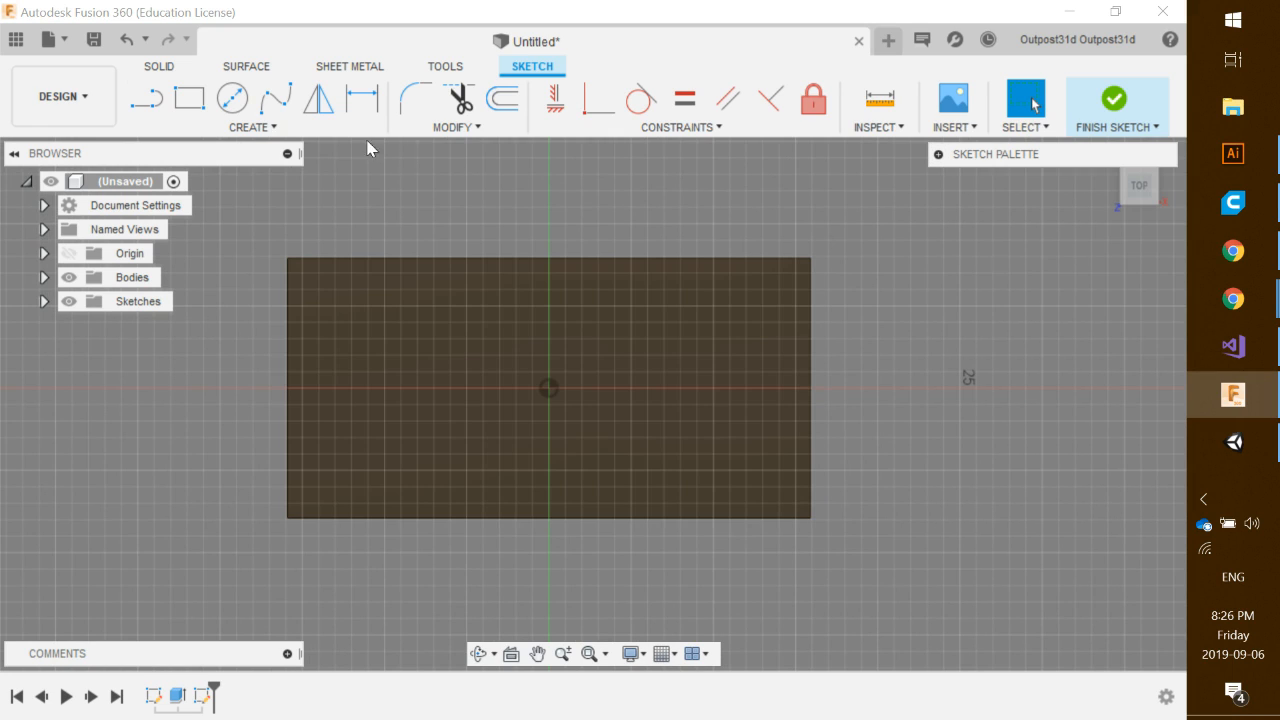
- Draw a 4.8 mm diameter circle near the top face's upper-left corner, centered about 11.1 mm left of and 4.2 mm above the origin
{"action": "left_click", "coordinate": [231, 101]}
{"action": "left_click", "coordinate": [938, 155]}
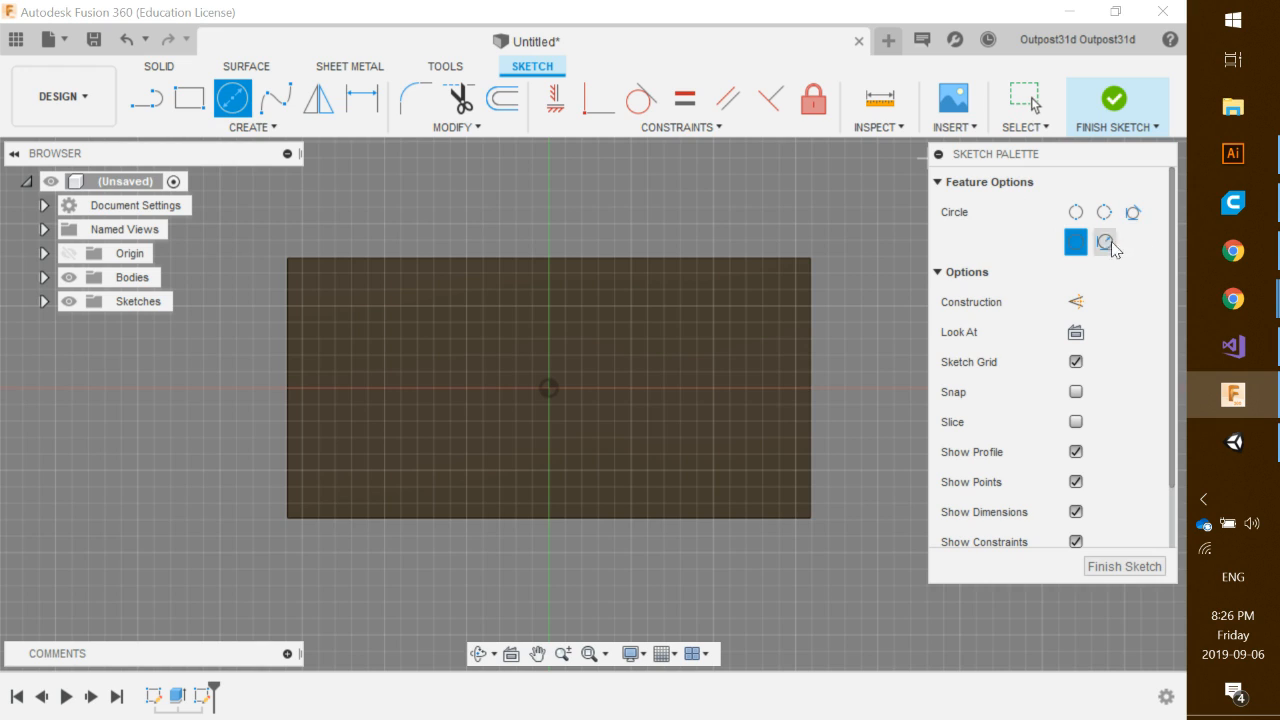
{"action": "left_click", "coordinate": [938, 155]}
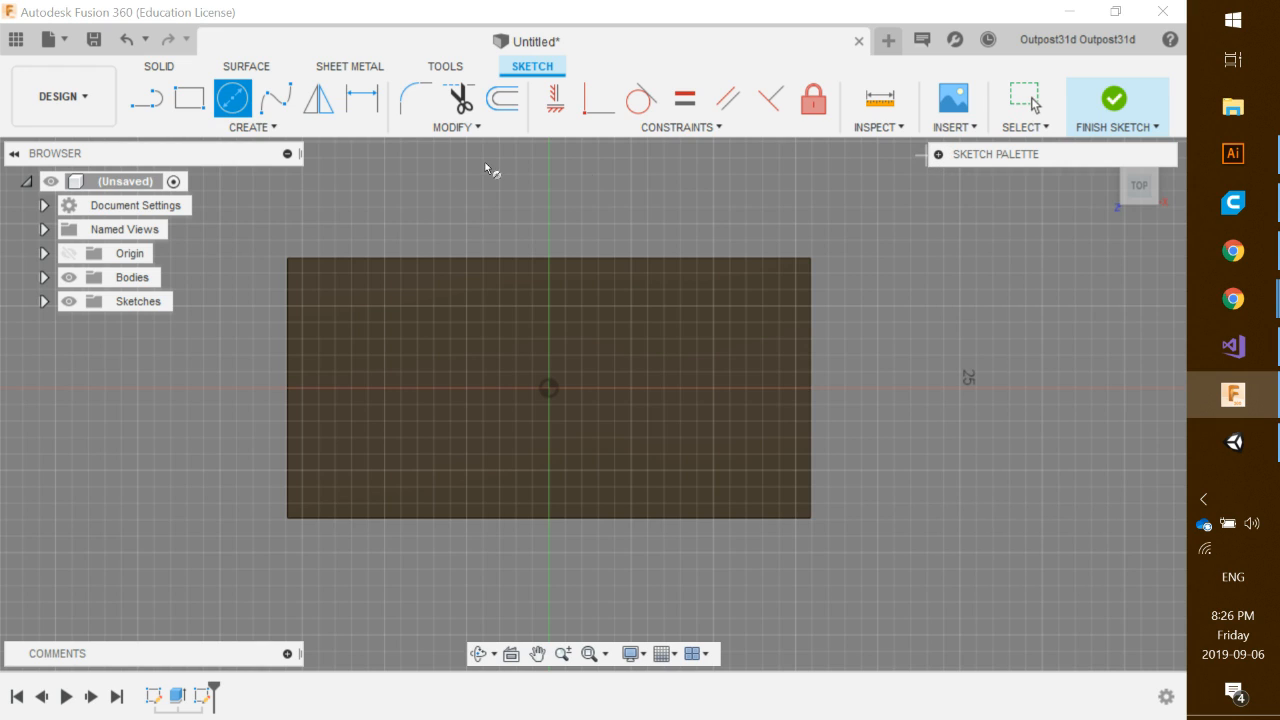
{"action": "left_click", "coordinate": [361, 325]}
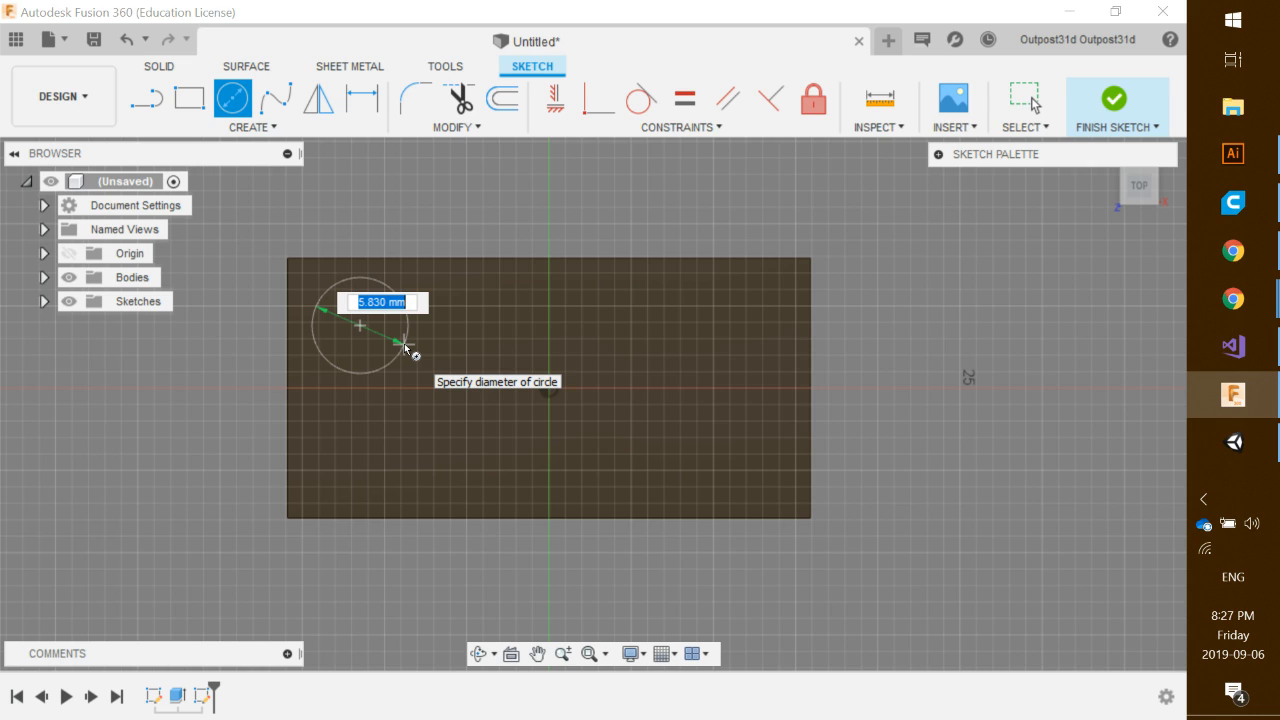
{"action": "type", "text": "4."}
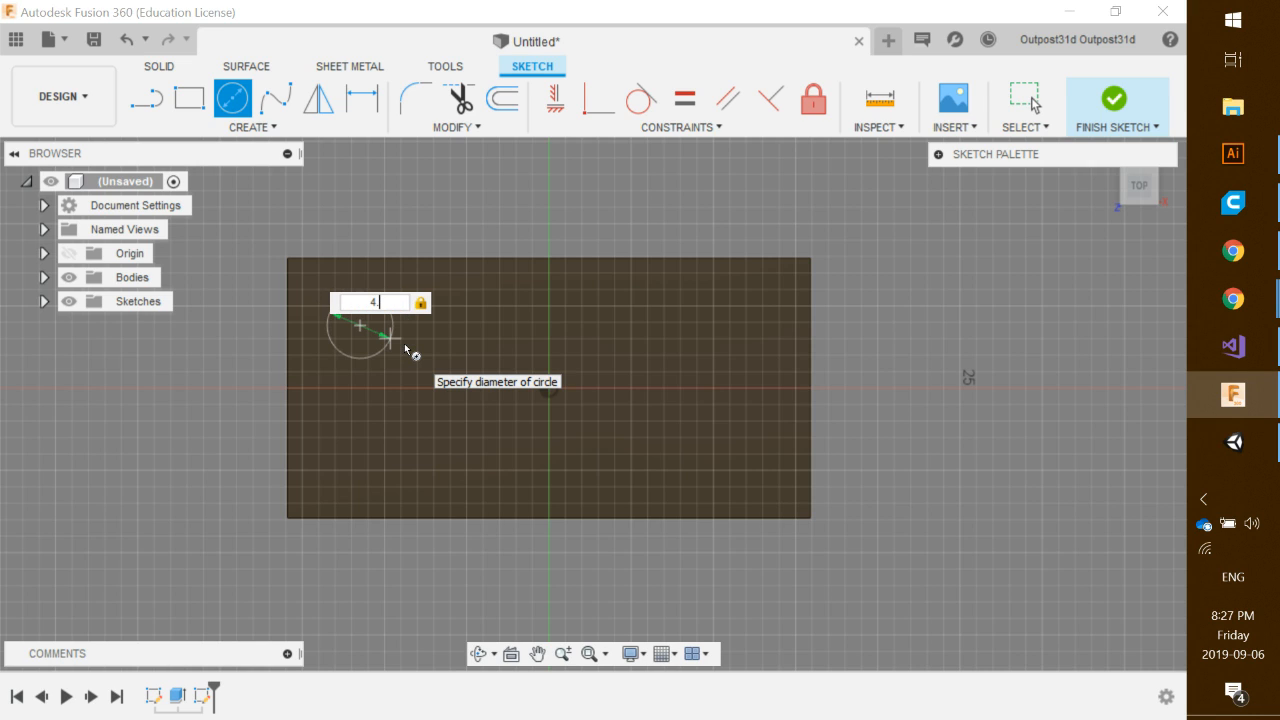
{"action": "type", "text": "8"}
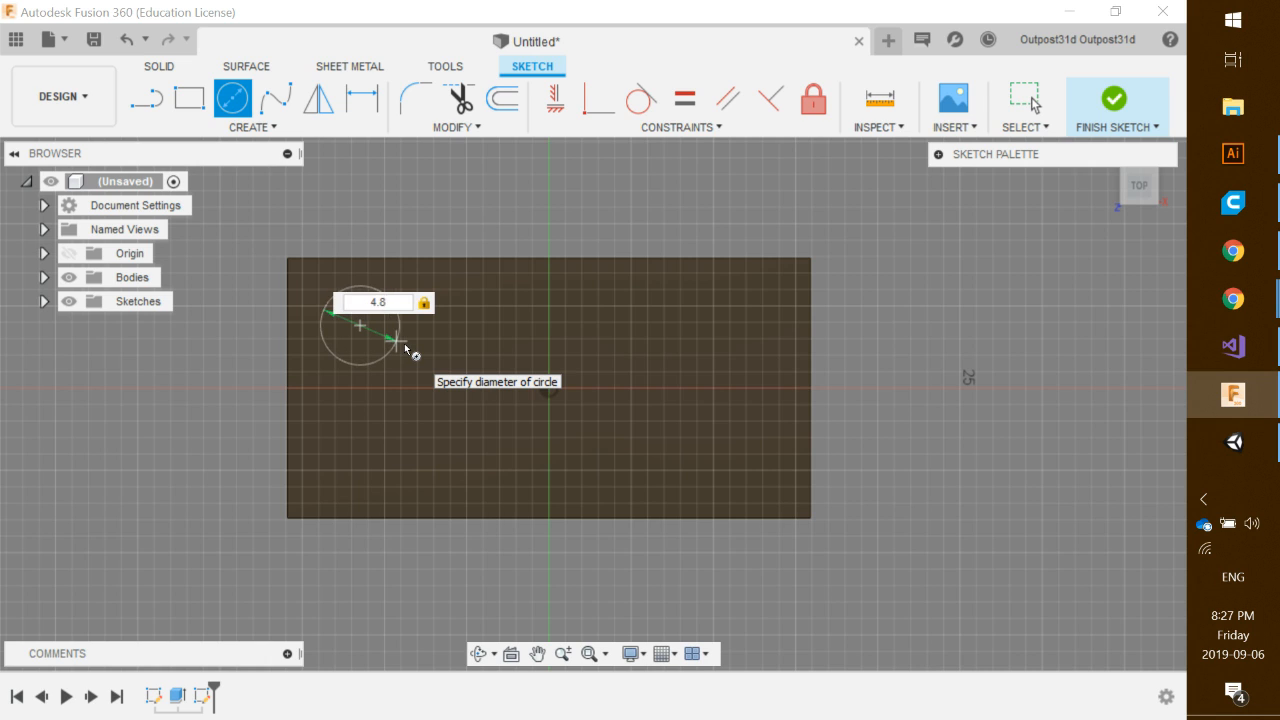
{"action": "key", "text": "Return"}
{"action": "key", "text": "Escape"}
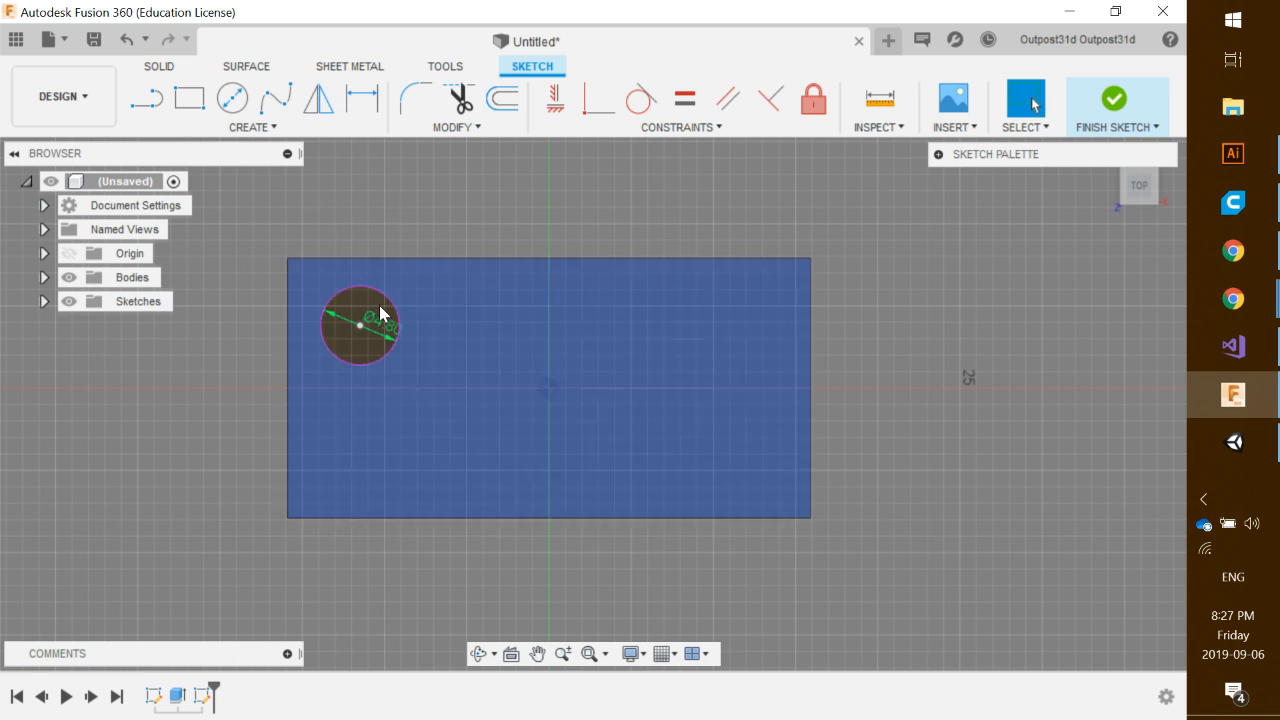
{"action": "mouse_move", "coordinate": [361, 333]}
{"action": "left_mouse_down"}
{"action": "mouse_move", "coordinate": [352, 300]}
{"action": "mouse_move", "coordinate": [380, 334]}
{"action": "mouse_move", "coordinate": [394, 257]}
{"action": "mouse_move", "coordinate": [360, 352]}
{"action": "mouse_move", "coordinate": [367, 319]}
{"action": "left_mouse_up"}
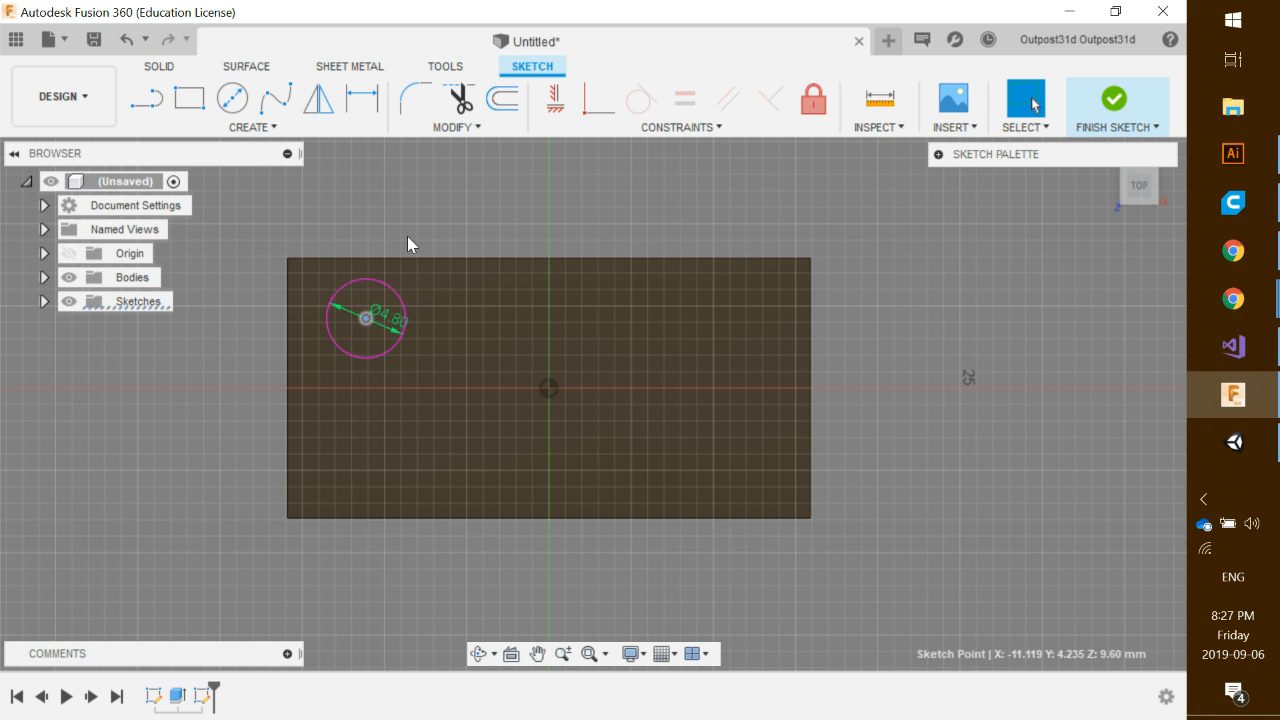
- Dimension the circle's center horizontally at 3.9 mm from the block's left edge
{"action": "left_click", "coordinate": [364, 101]}
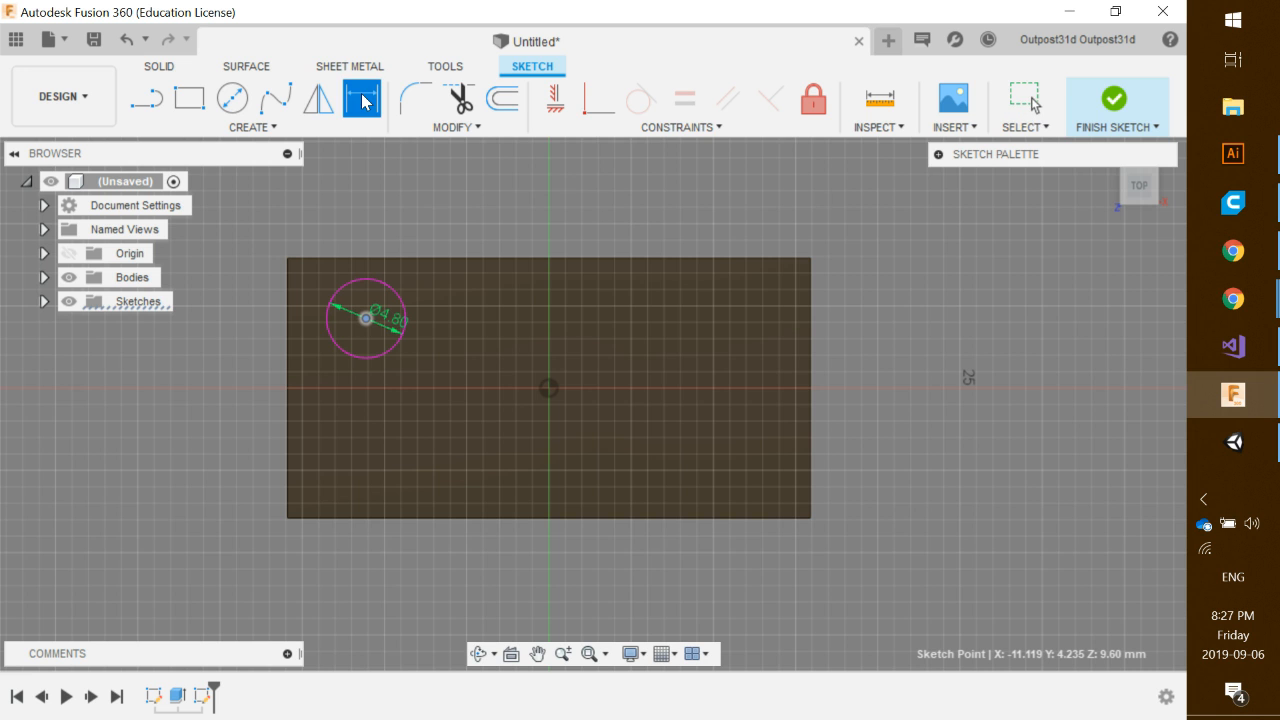
{"action": "scroll", "coordinate": [368, 314], "scroll_direction": "up", "scroll_amount": 1}
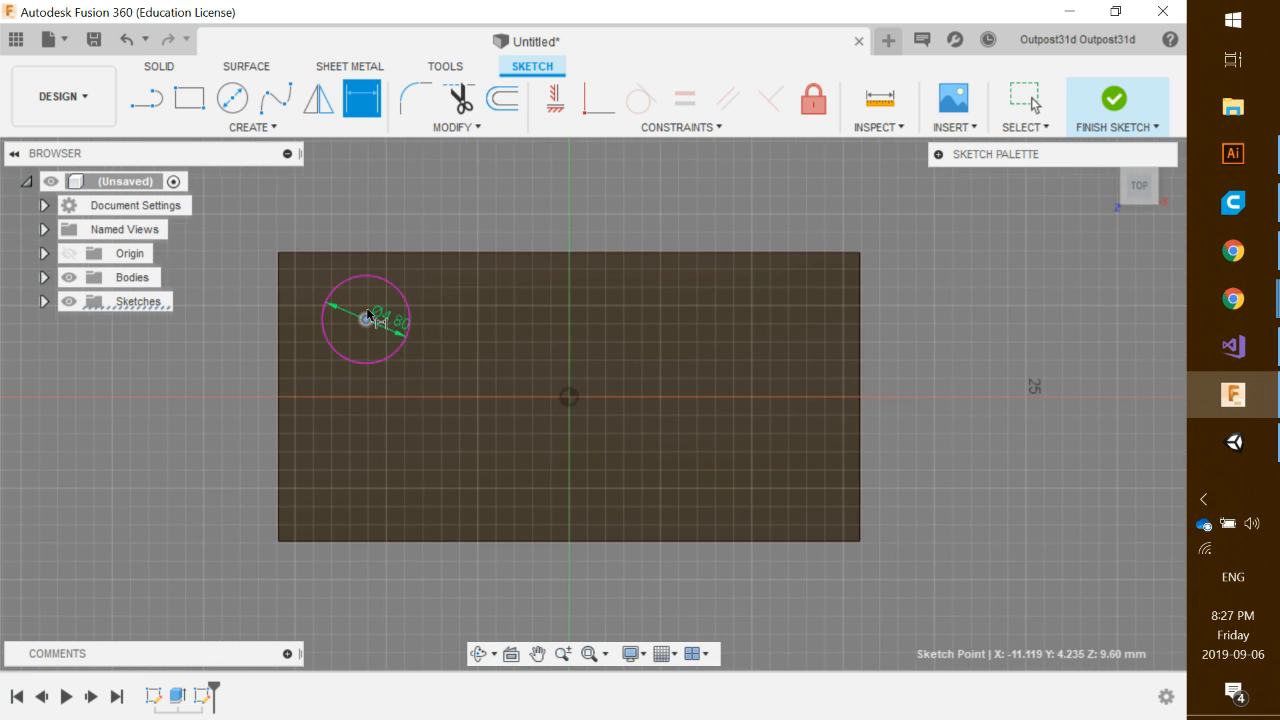
{"action": "scroll", "coordinate": [368, 316], "scroll_direction": "up", "scroll_amount": 3}
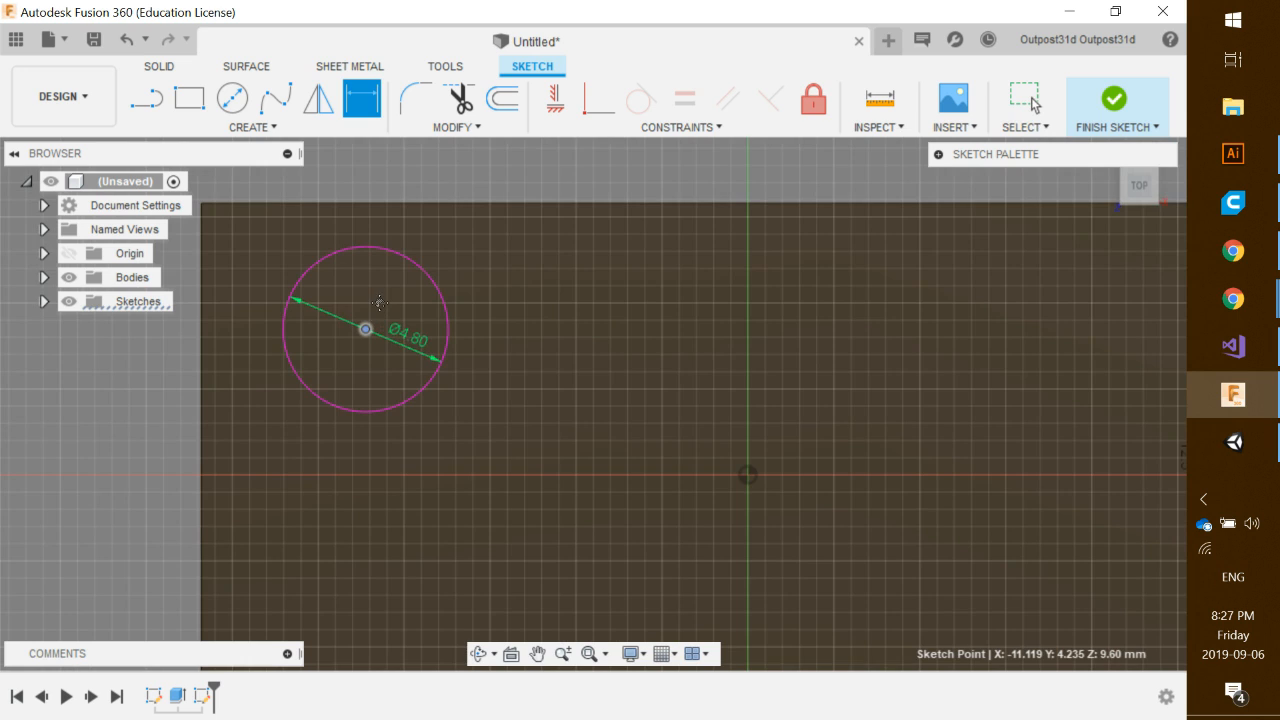
{"action": "middle_click_drag", "start_coordinate": [379, 303], "coordinate": [432, 312]}
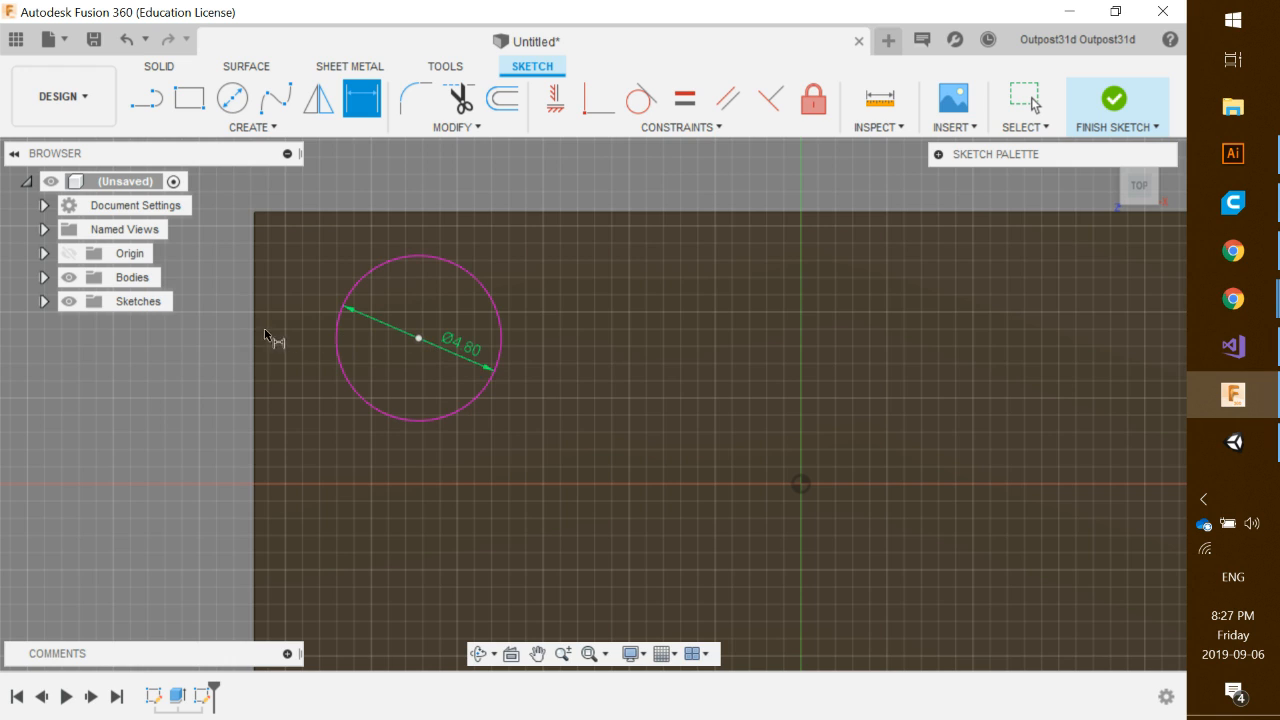
{"action": "left_click", "coordinate": [256, 335]}
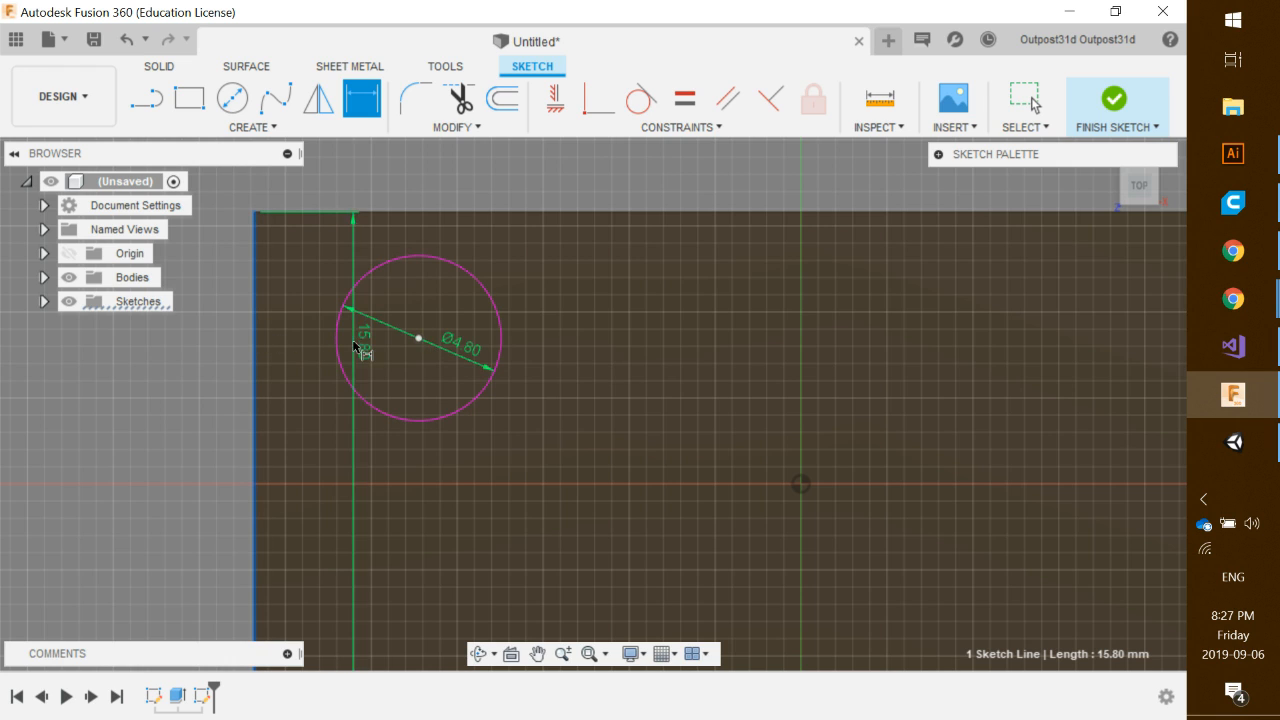
{"action": "left_click", "coordinate": [285, 340]}
{"action": "middle_click_drag", "start_coordinate": [214, 343], "coordinate": [333, 373]}
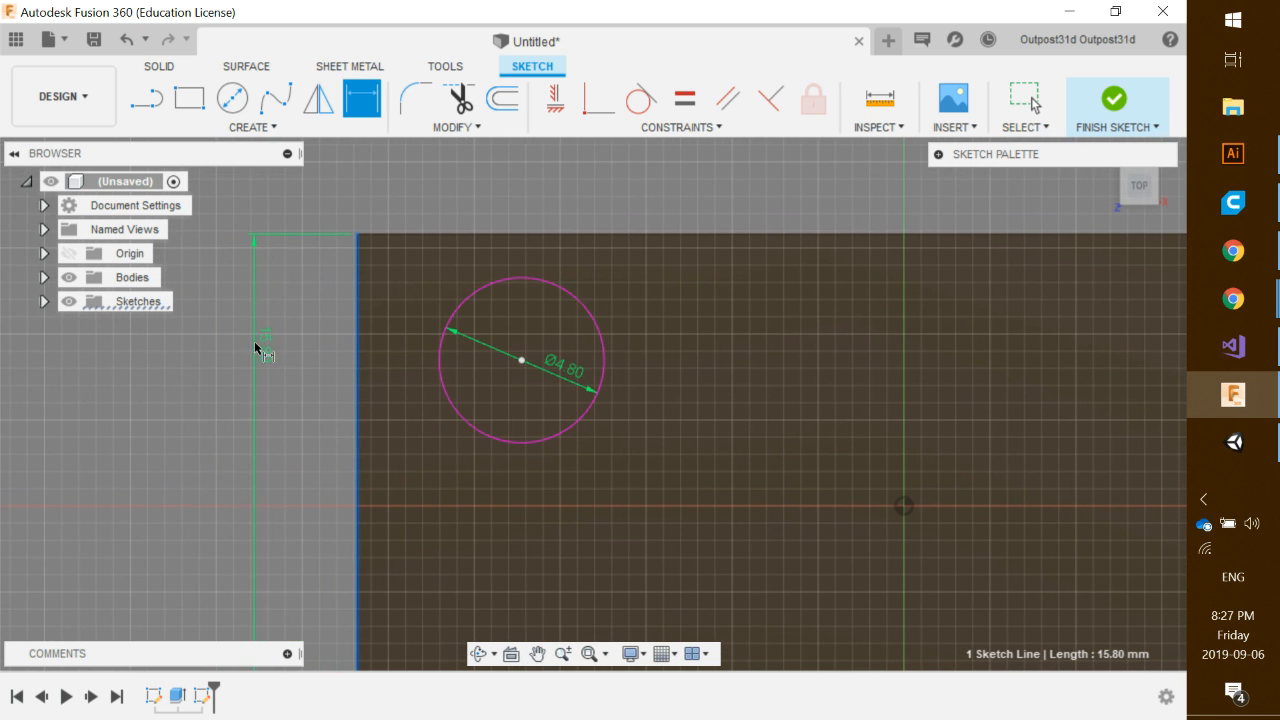
{"action": "key", "text": "Escape"}
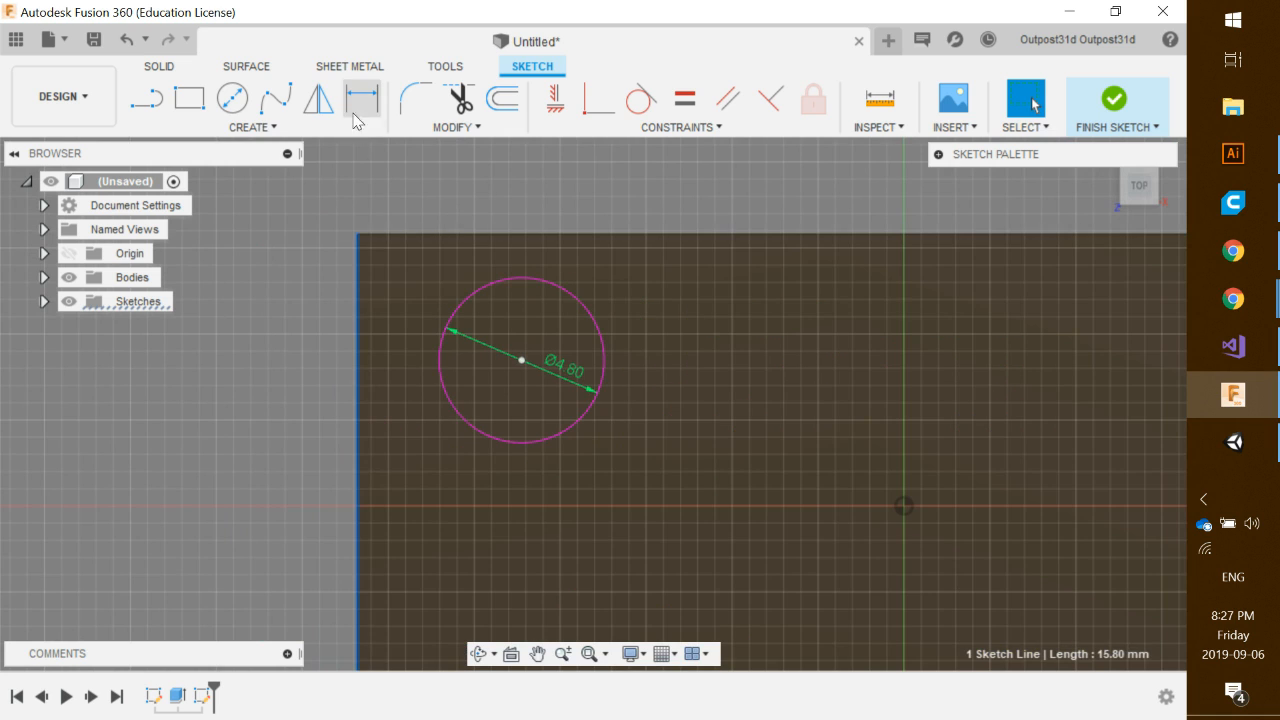
{"action": "left_click", "coordinate": [362, 97]}
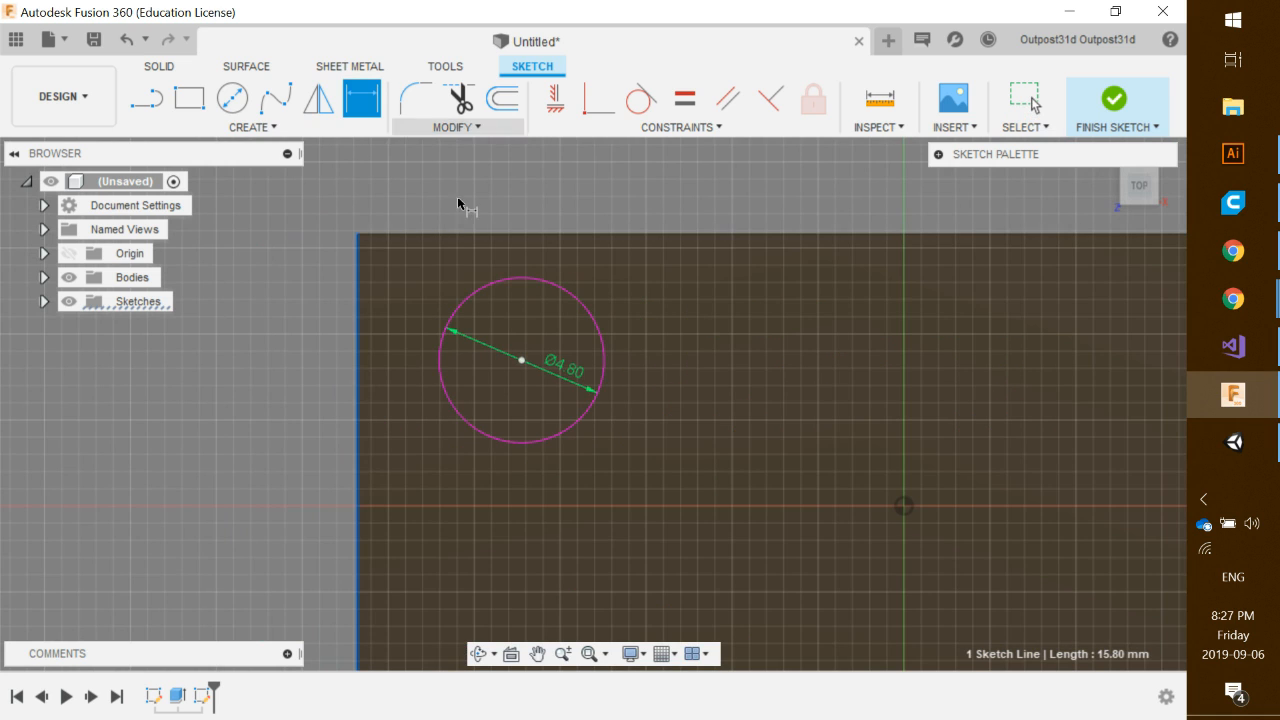
{"action": "left_click", "coordinate": [529, 367]}
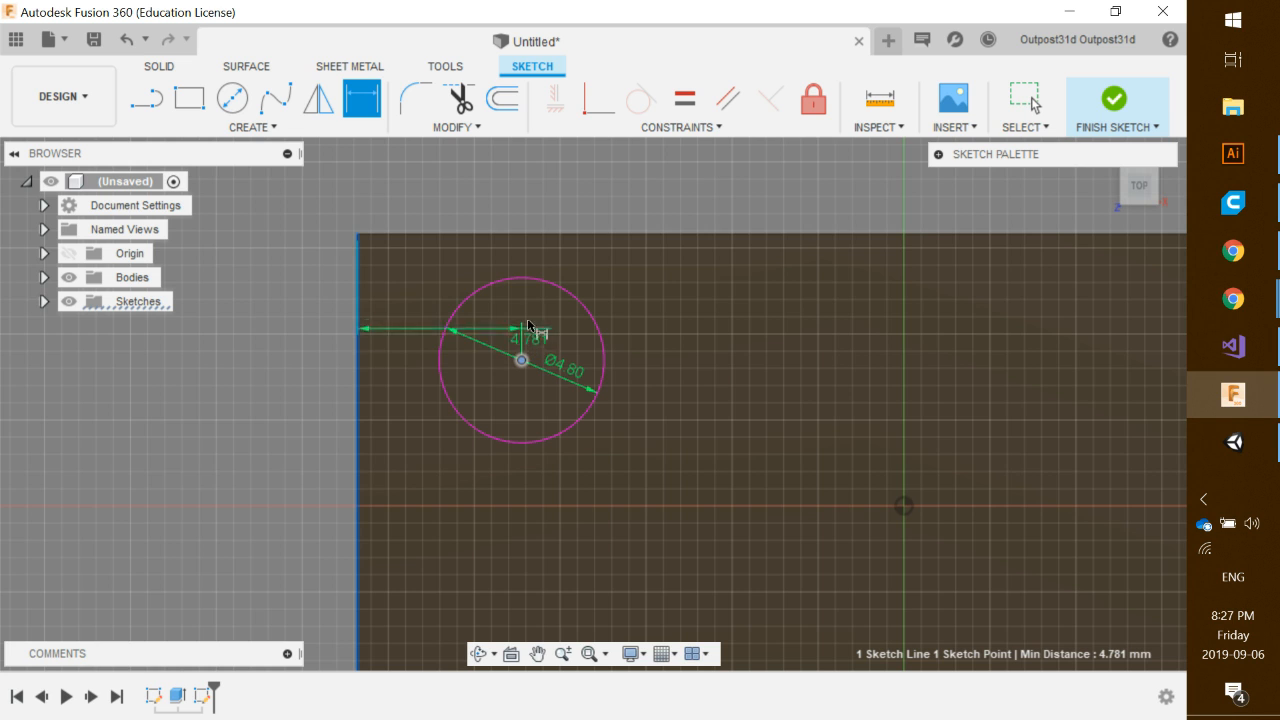
{"action": "middle_click_drag", "start_coordinate": [526, 203], "coordinate": [537, 290]}
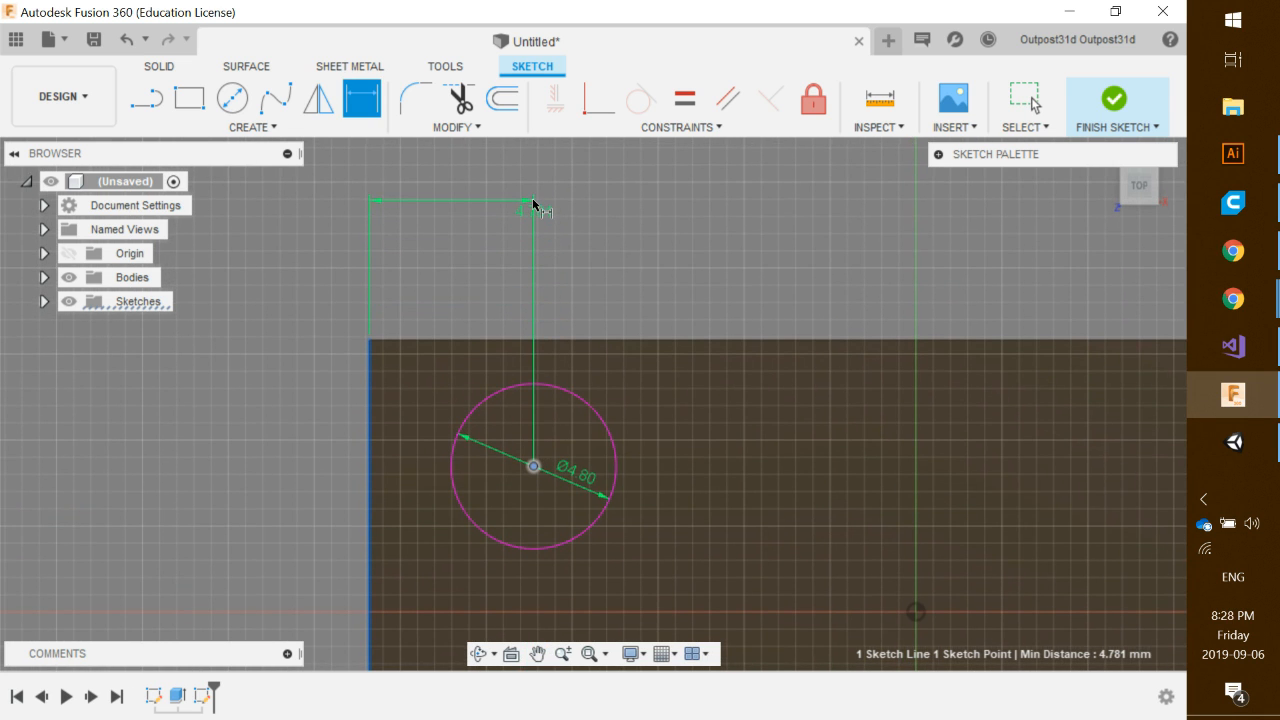
{"action": "left_click", "coordinate": [534, 196]}
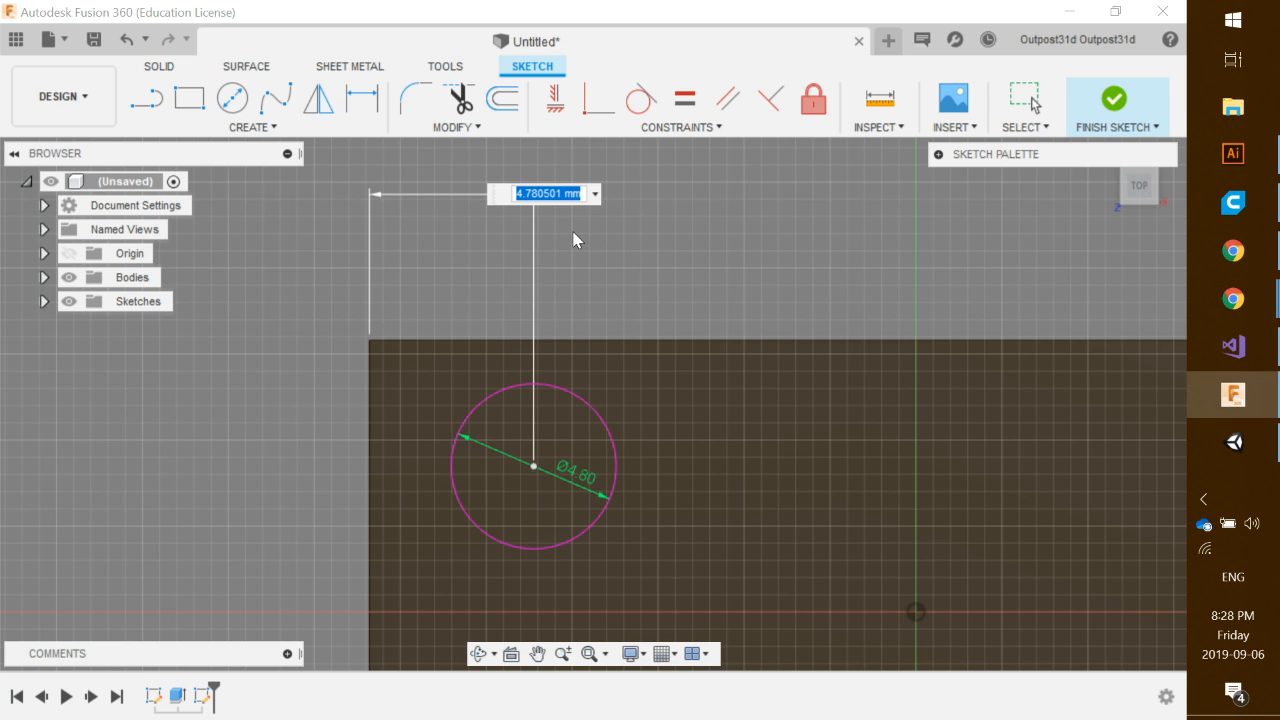
{"action": "type", "text": "3."}
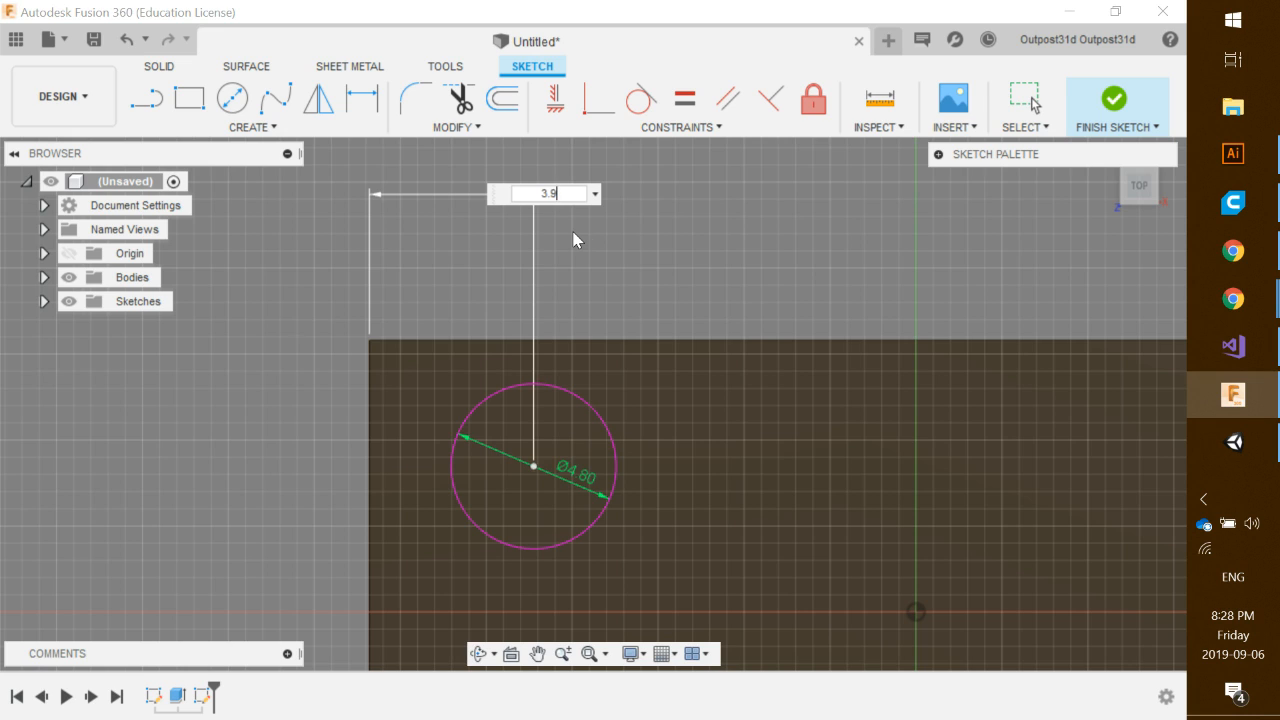
{"action": "type", "text": "9"}
{"action": "key", "text": "Return"}
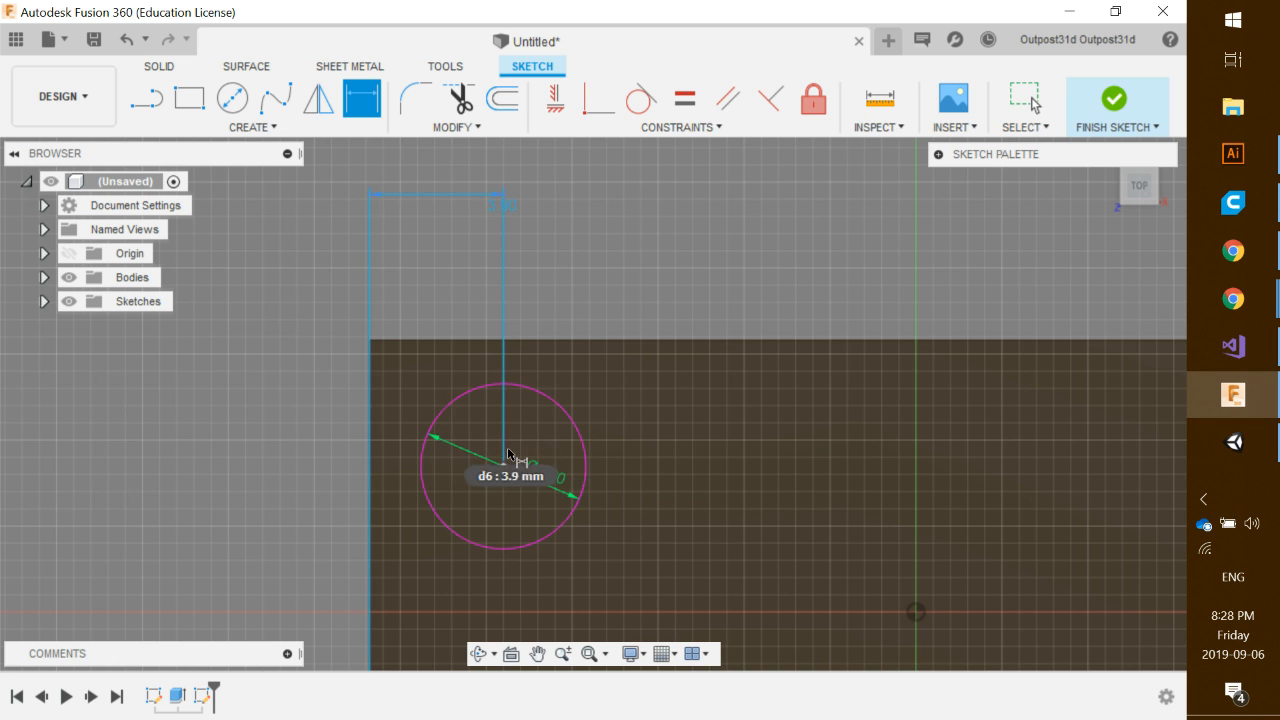
- Dimension the circle's center vertically at 3.9 mm from the block's upper edge
{"action": "scroll", "coordinate": [463, 481], "scroll_direction": "up", "scroll_amount": 1}
{"action": "scroll", "coordinate": [471, 486], "scroll_direction": "down", "scroll_amount": 1}
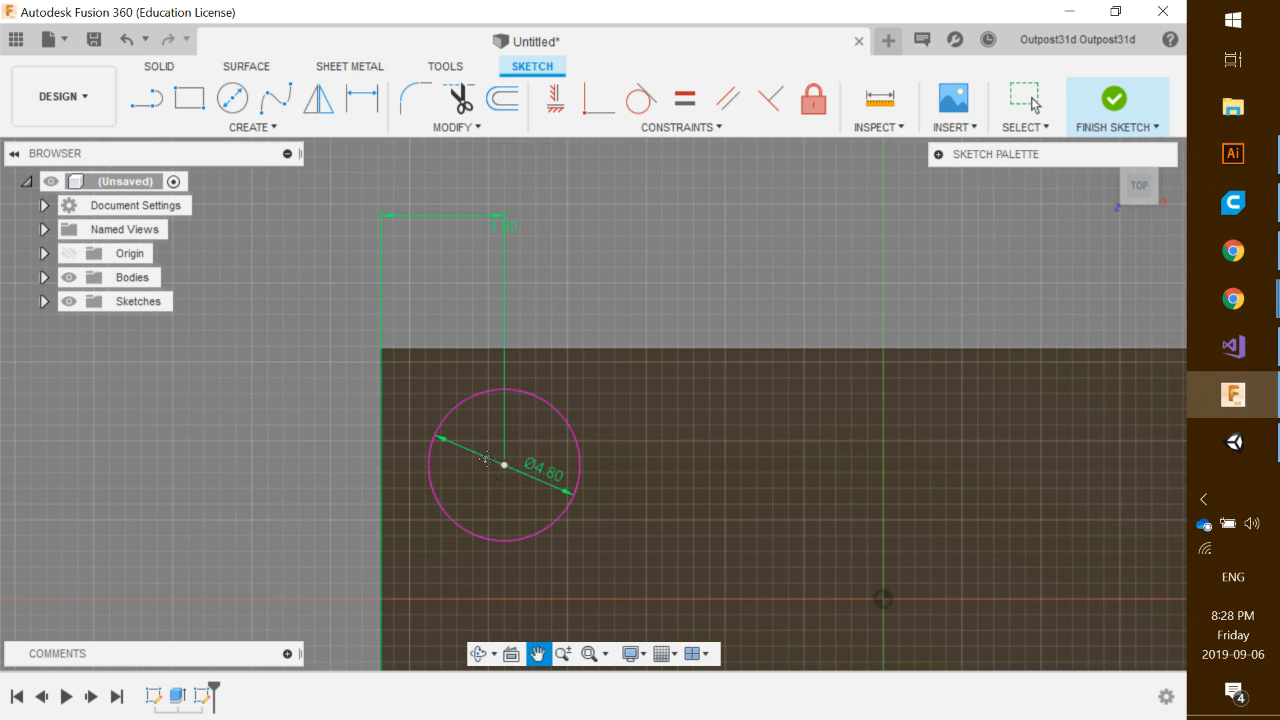
{"action": "middle_click_drag", "start_coordinate": [492, 526], "coordinate": [506, 449]}
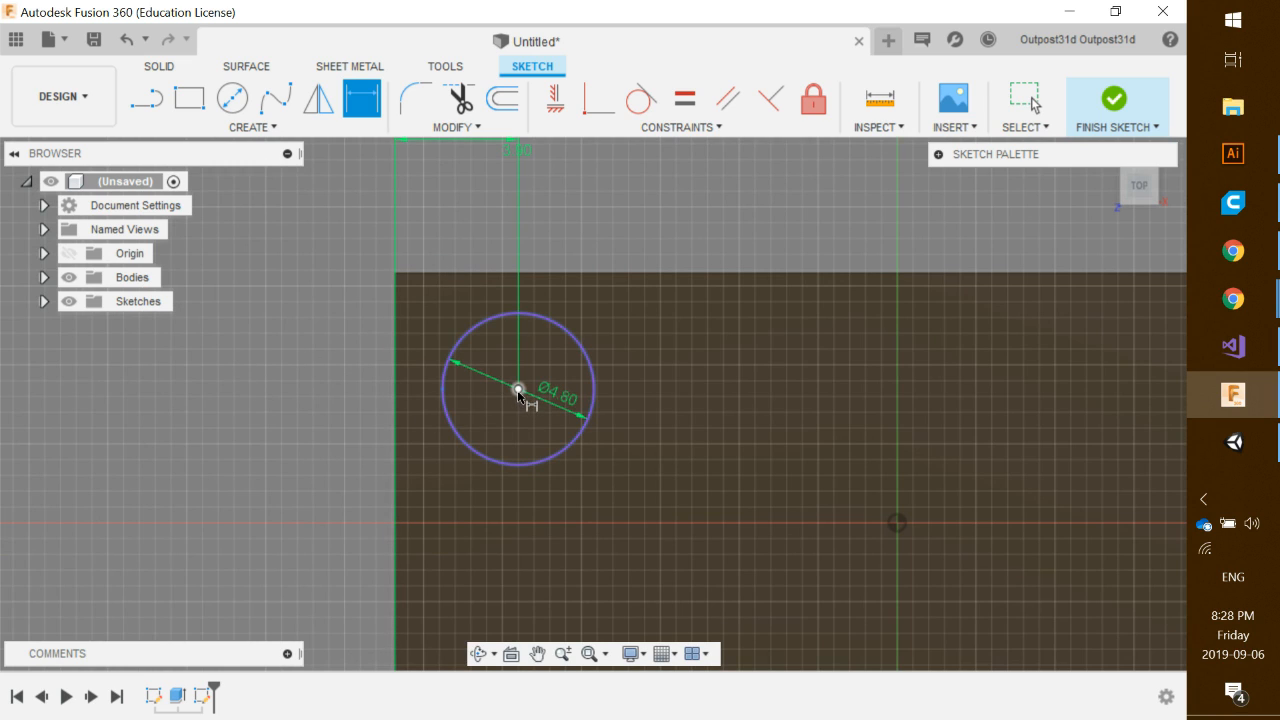
{"action": "left_click", "coordinate": [519, 390]}
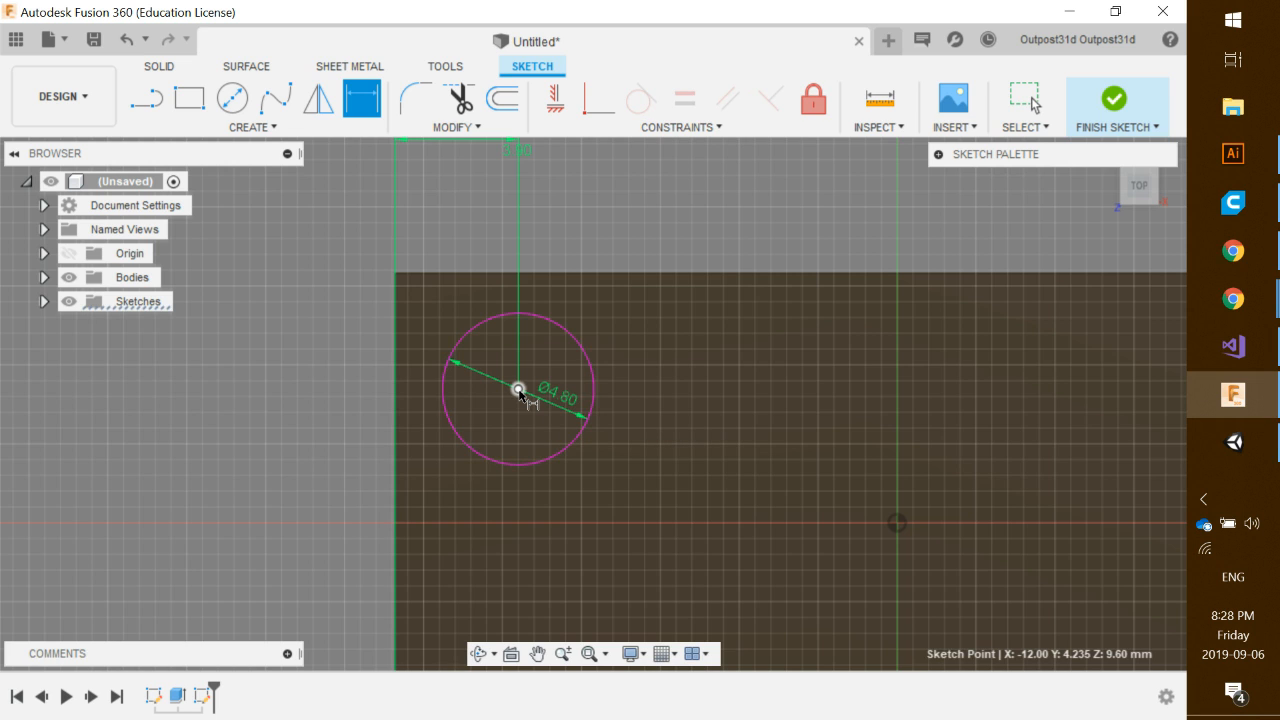
{"action": "left_click", "coordinate": [506, 277]}
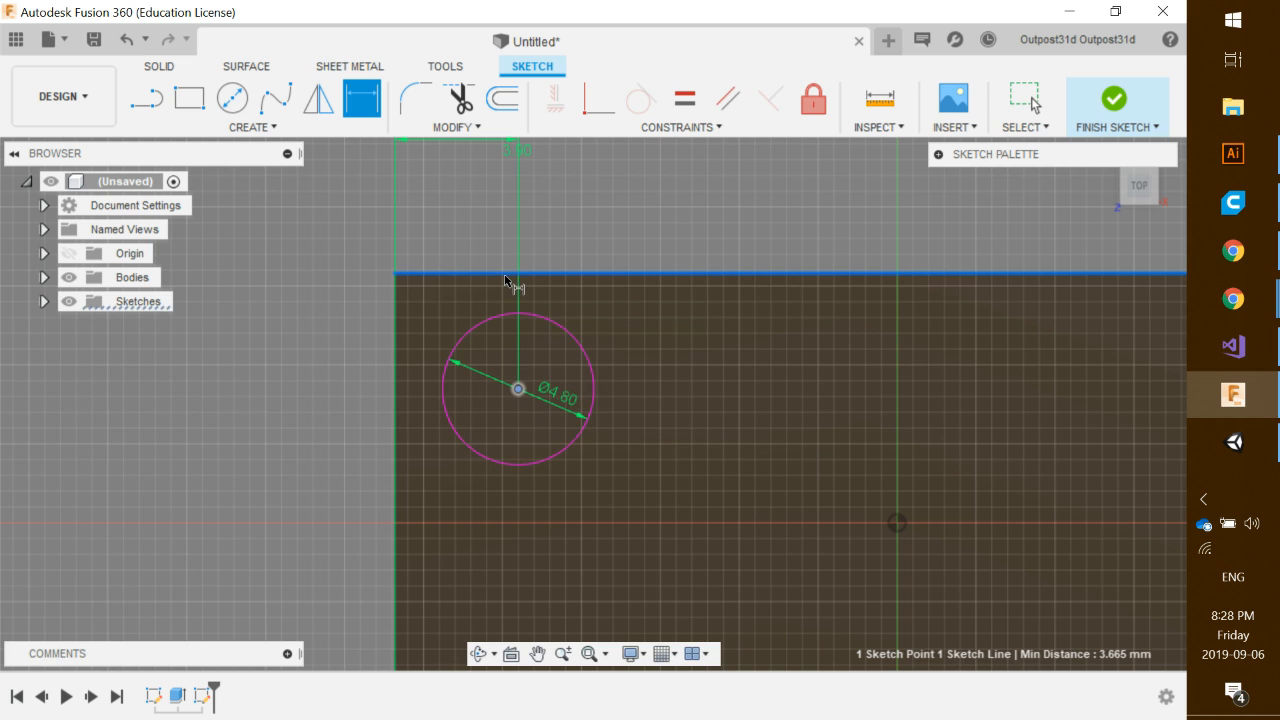
{"action": "left_click", "coordinate": [210, 282]}
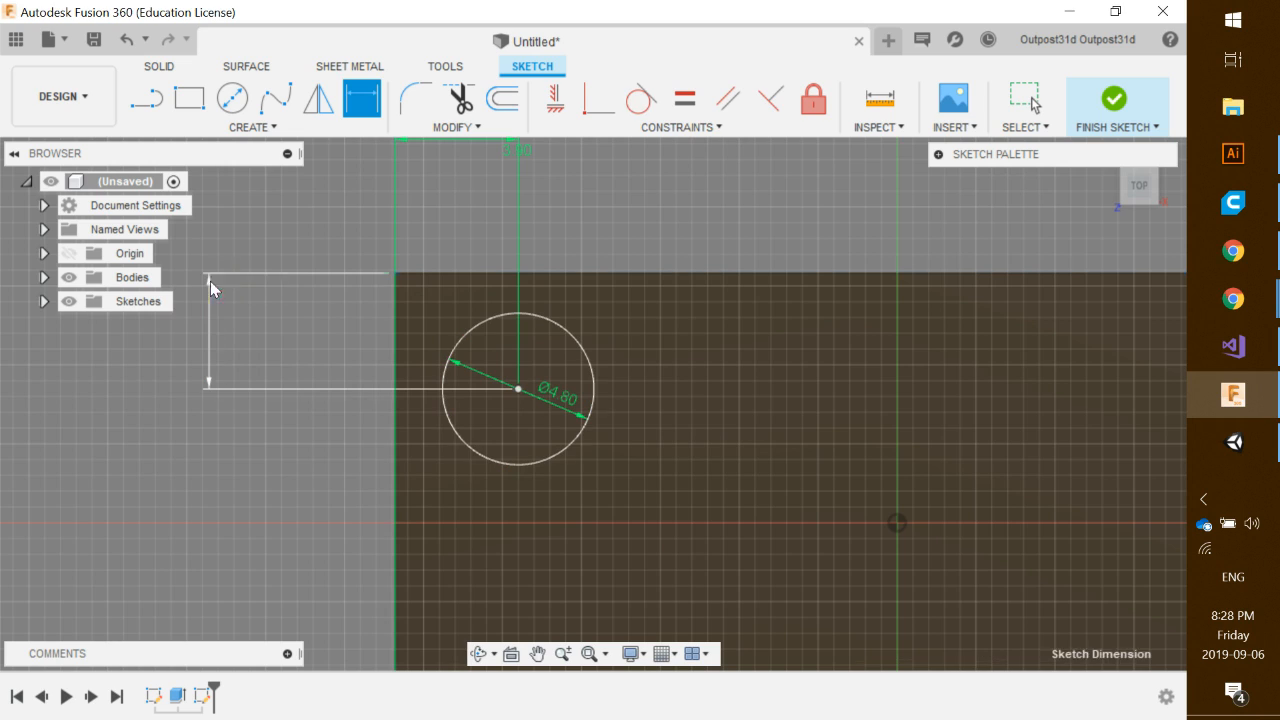
{"action": "type", "text": "3"}
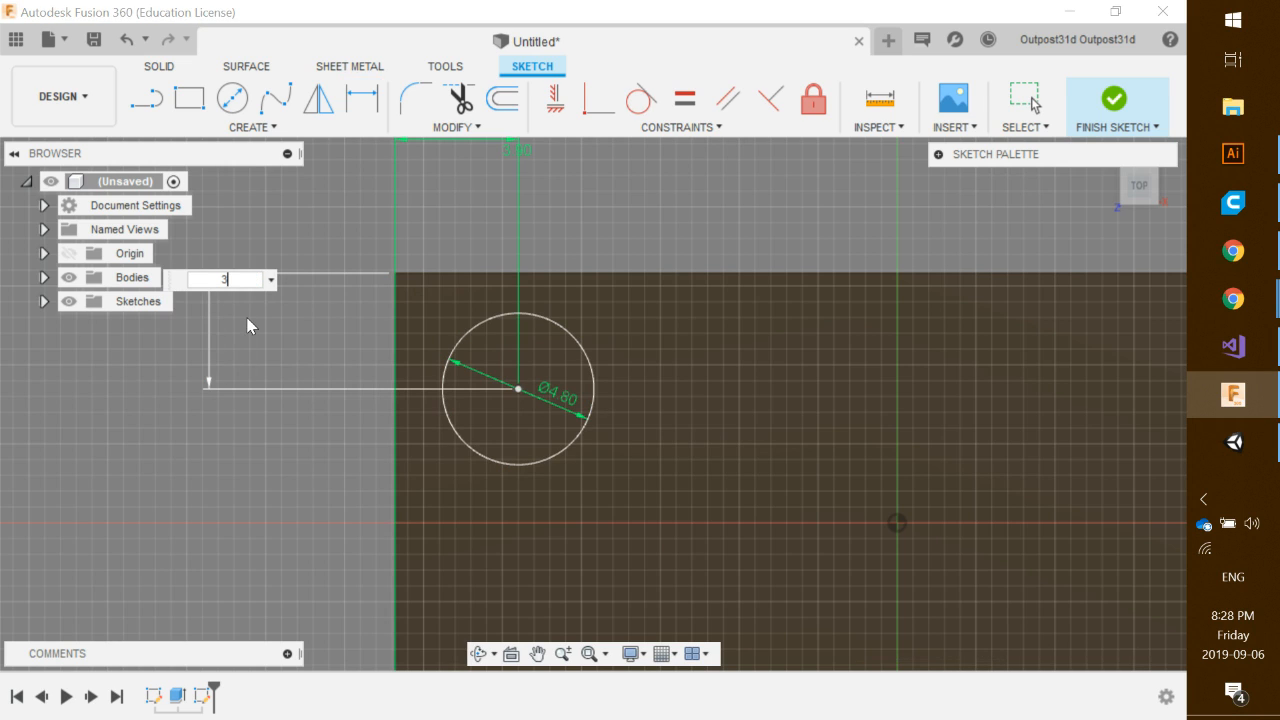
{"action": "type", "text": ".9"}
{"action": "key", "text": "Return"}
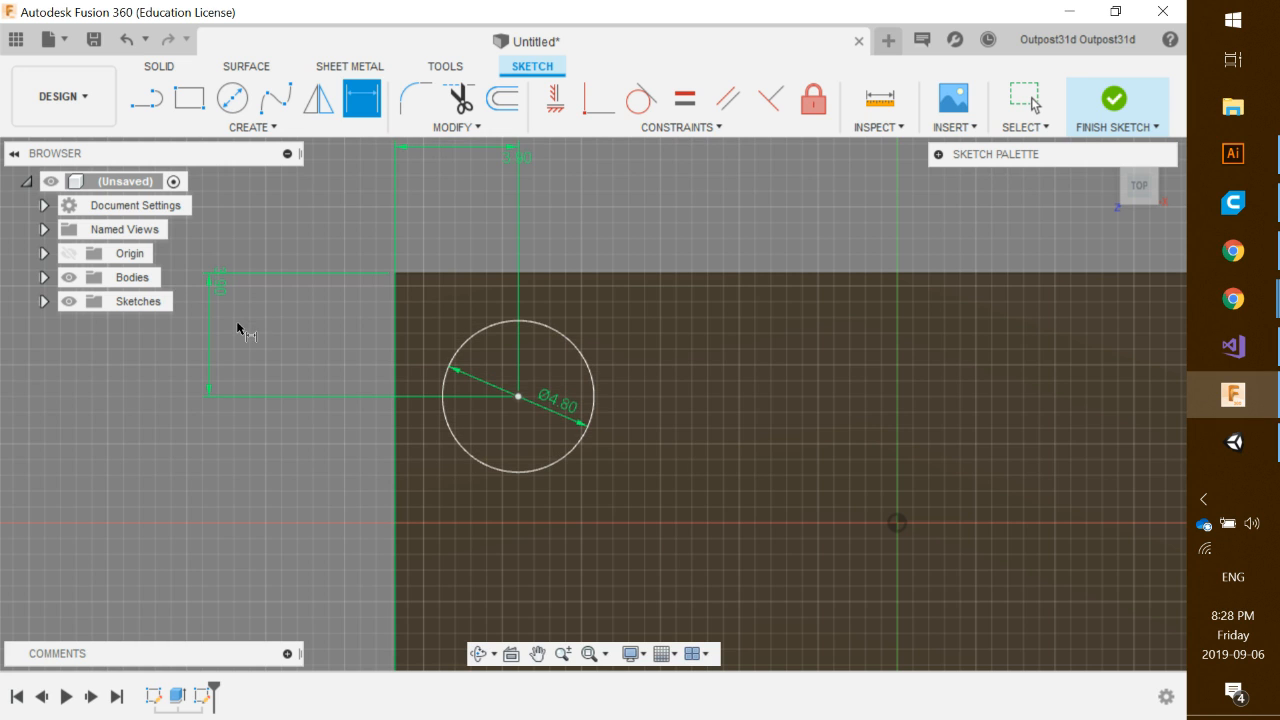
- Move the sketch palette out of the way and finish the circle sketch
{"action": "scroll", "coordinate": [362, 384], "scroll_direction": "down", "scroll_amount": 1}
{"action": "scroll", "coordinate": [362, 384], "scroll_direction": "down", "scroll_amount": 1}
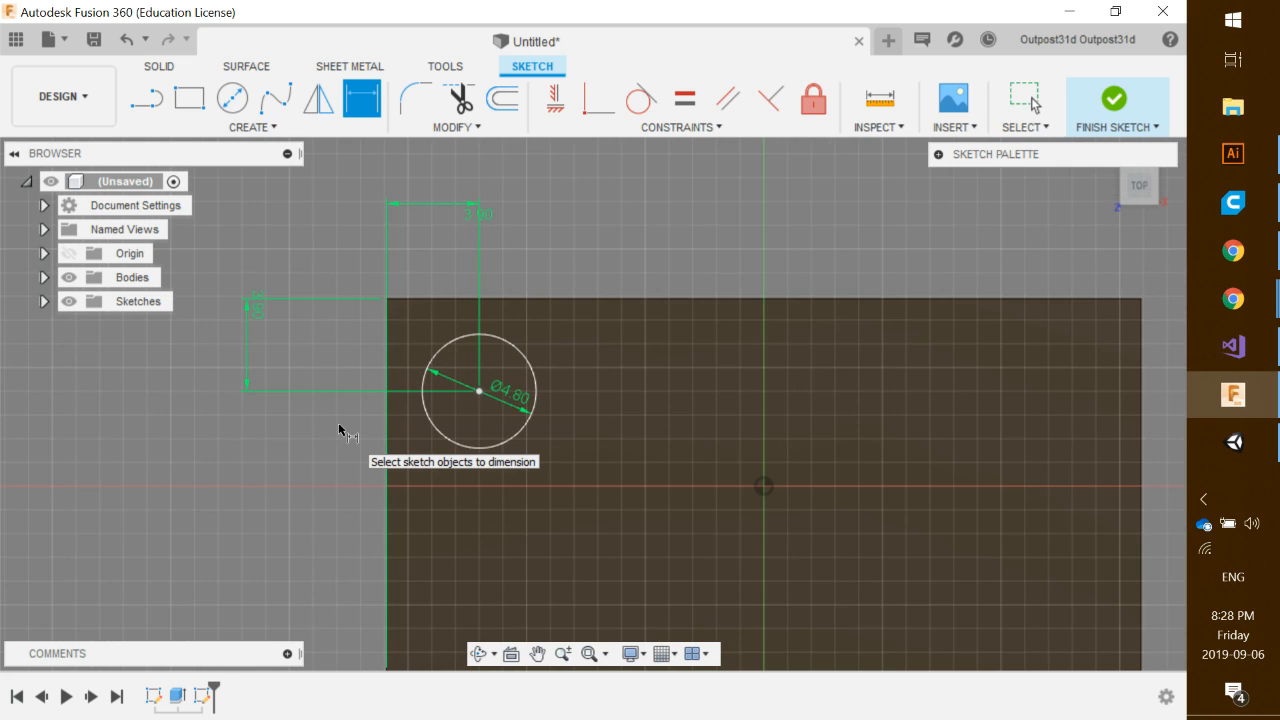
{"action": "mouse_move", "coordinate": [351, 434]}
{"action": "middle_mouse_down", "text": "shift"}
{"action": "mouse_move", "coordinate": [323, 331]}
{"action": "mouse_move", "coordinate": [331, 351]}
{"action": "mouse_move", "coordinate": [335, 335]}
{"action": "middle_mouse_up", "text": "shift"}
{"action": "middle_click_drag", "start_coordinate": [565, 395], "coordinate": [543, 327]}
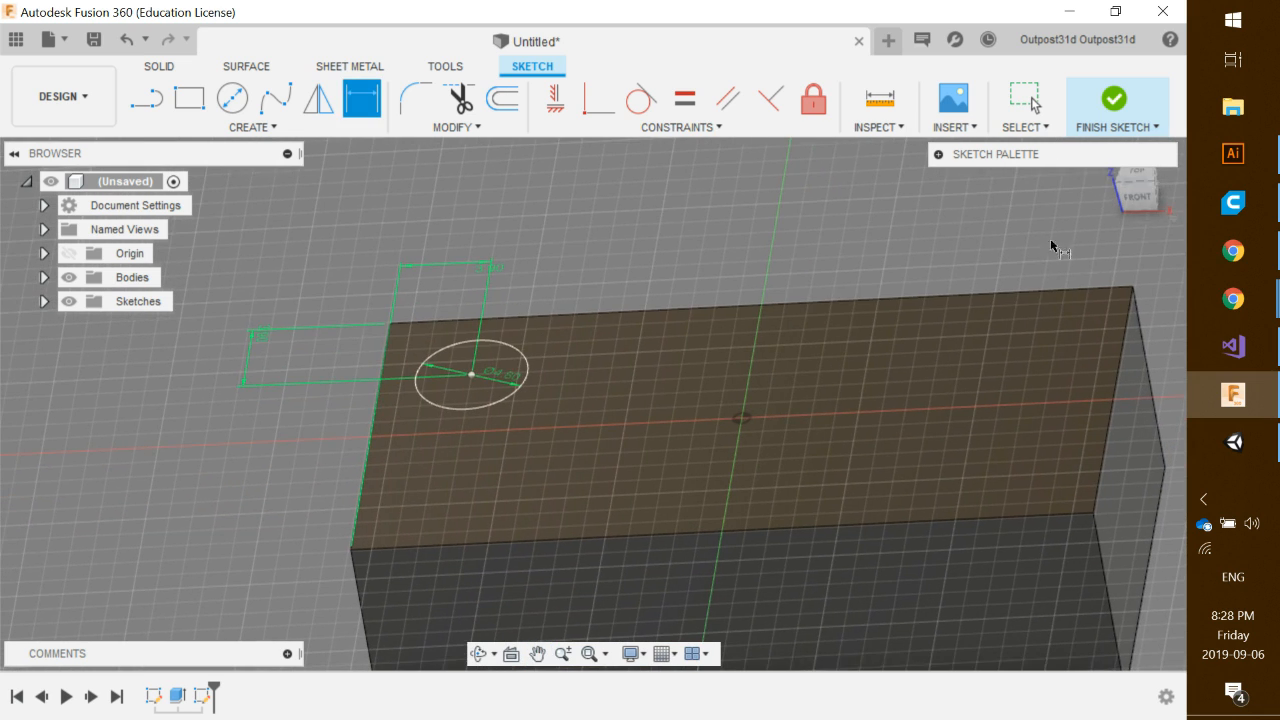
{"action": "mouse_move", "coordinate": [983, 156]}
{"action": "left_mouse_down"}
{"action": "mouse_move", "coordinate": [420, 334]}
{"action": "mouse_move", "coordinate": [150, 494]}
{"action": "left_mouse_up"}
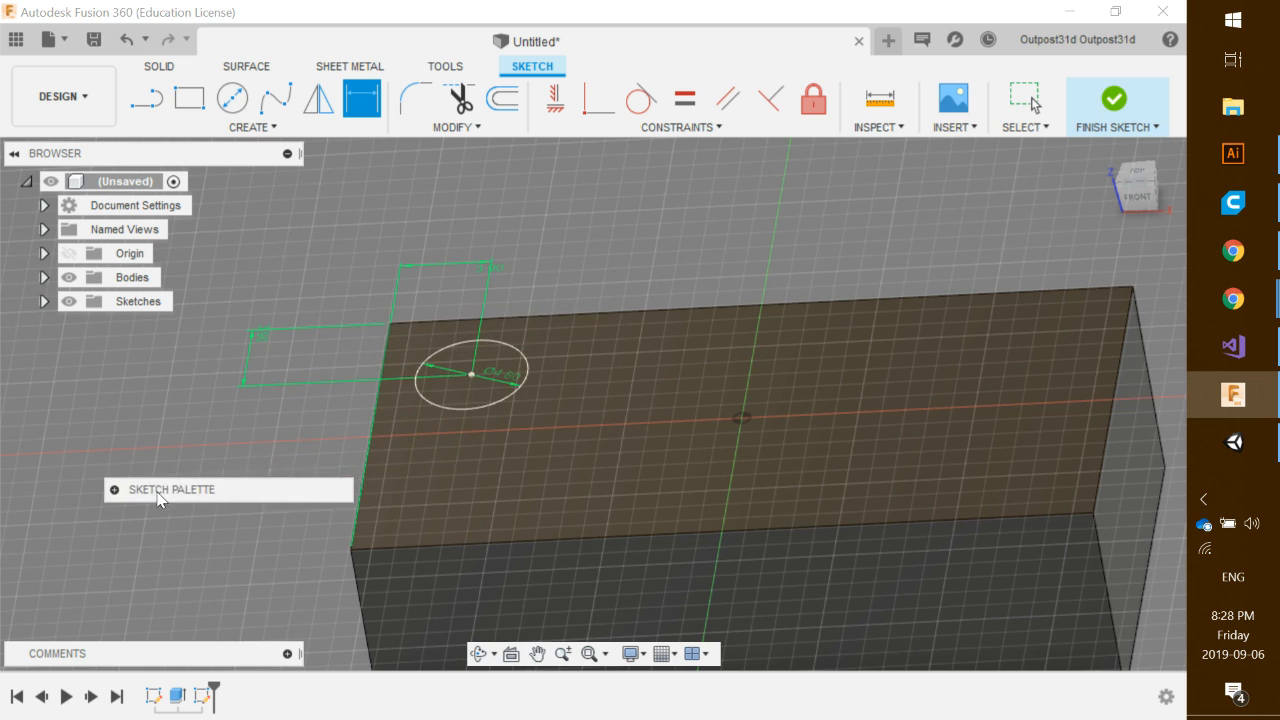
{"action": "left_click", "coordinate": [1097, 116]}
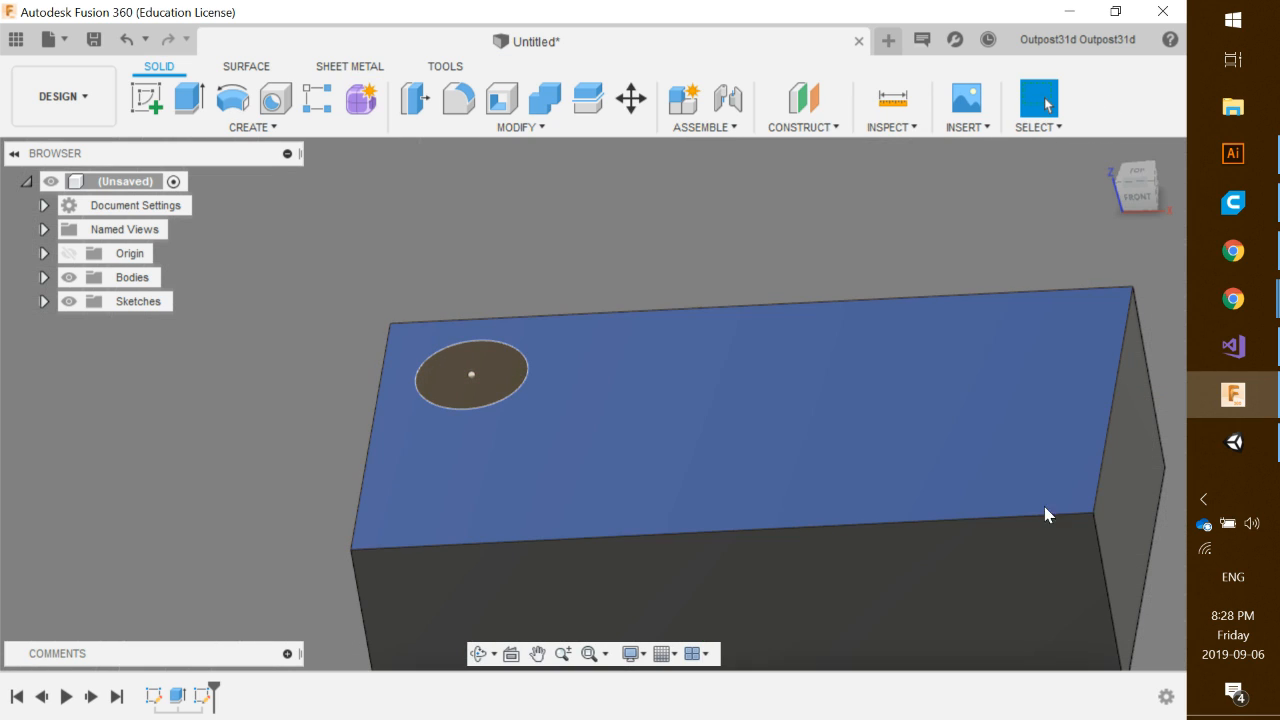
- Extrude the 4.8 mm circle 1.8 mm upward from the block's top face, joined to the body
{"action": "left_click", "coordinate": [505, 371]}
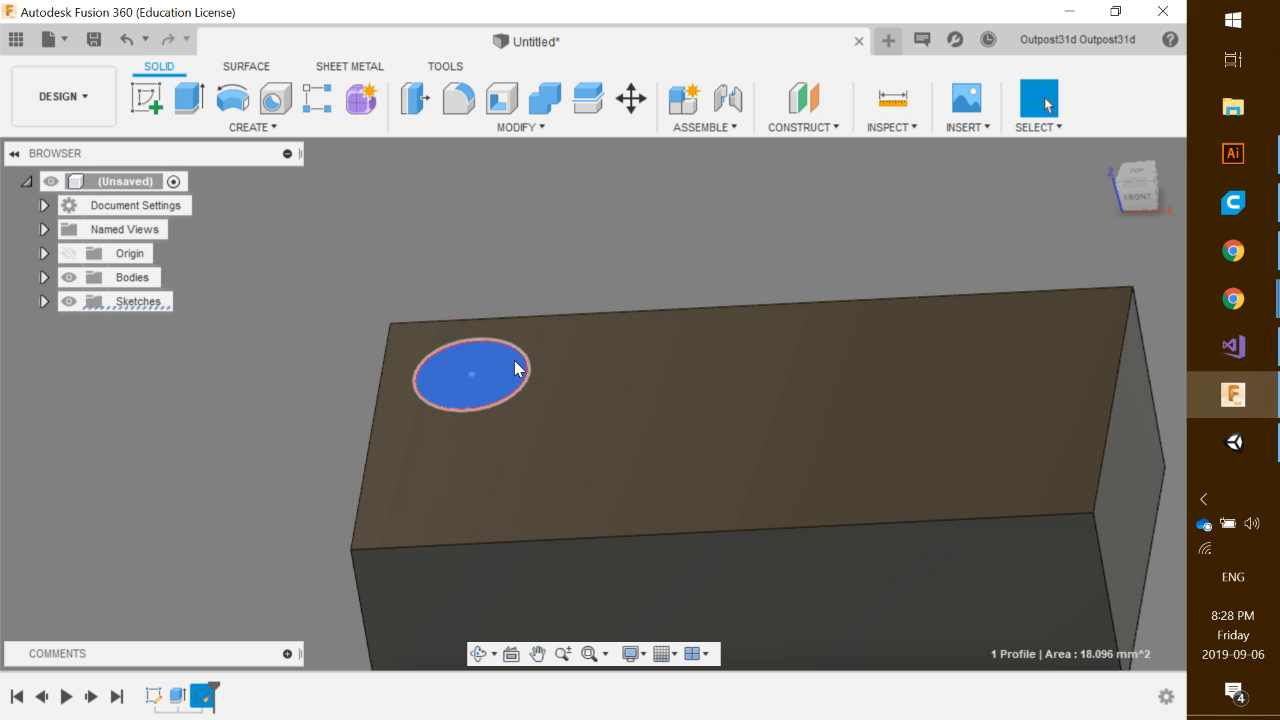
{"action": "key", "text": "e"}
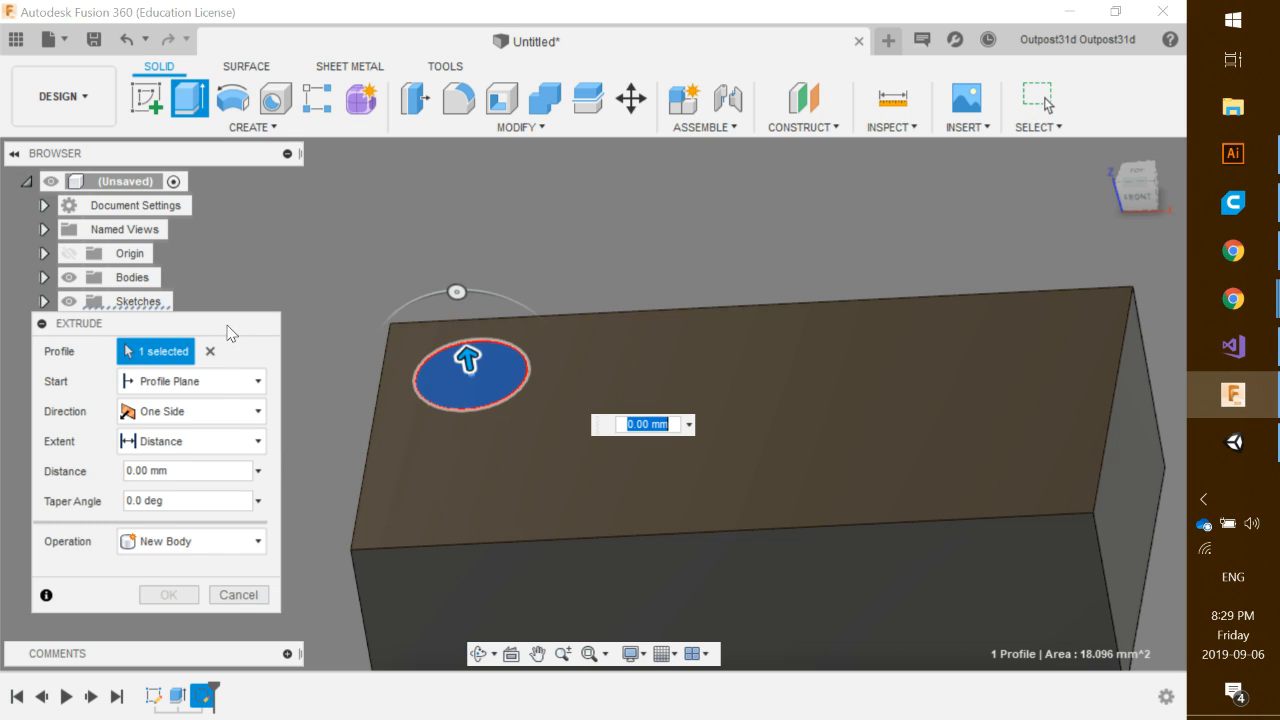
{"action": "left_click_drag", "start_coordinate": [228, 332], "coordinate": [238, 221]}
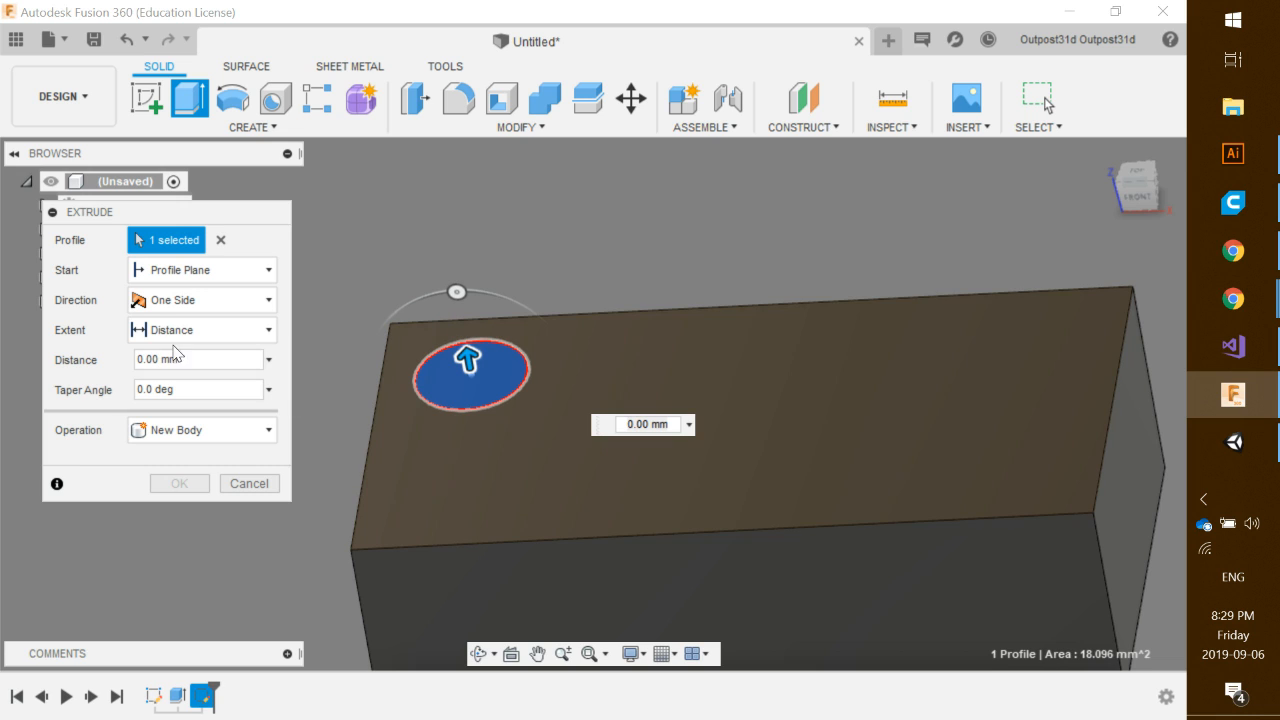
{"action": "left_click_drag", "start_coordinate": [157, 358], "coordinate": [134, 360]}
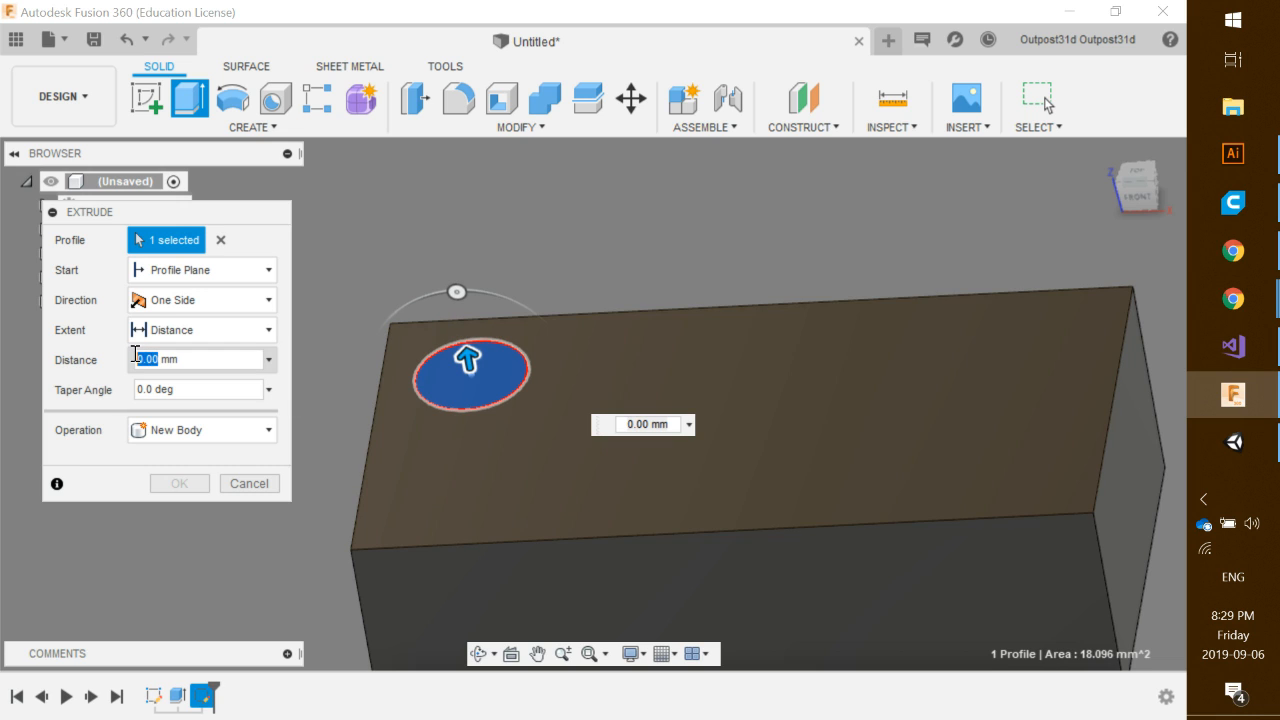
{"action": "type", "text": "1.8"}
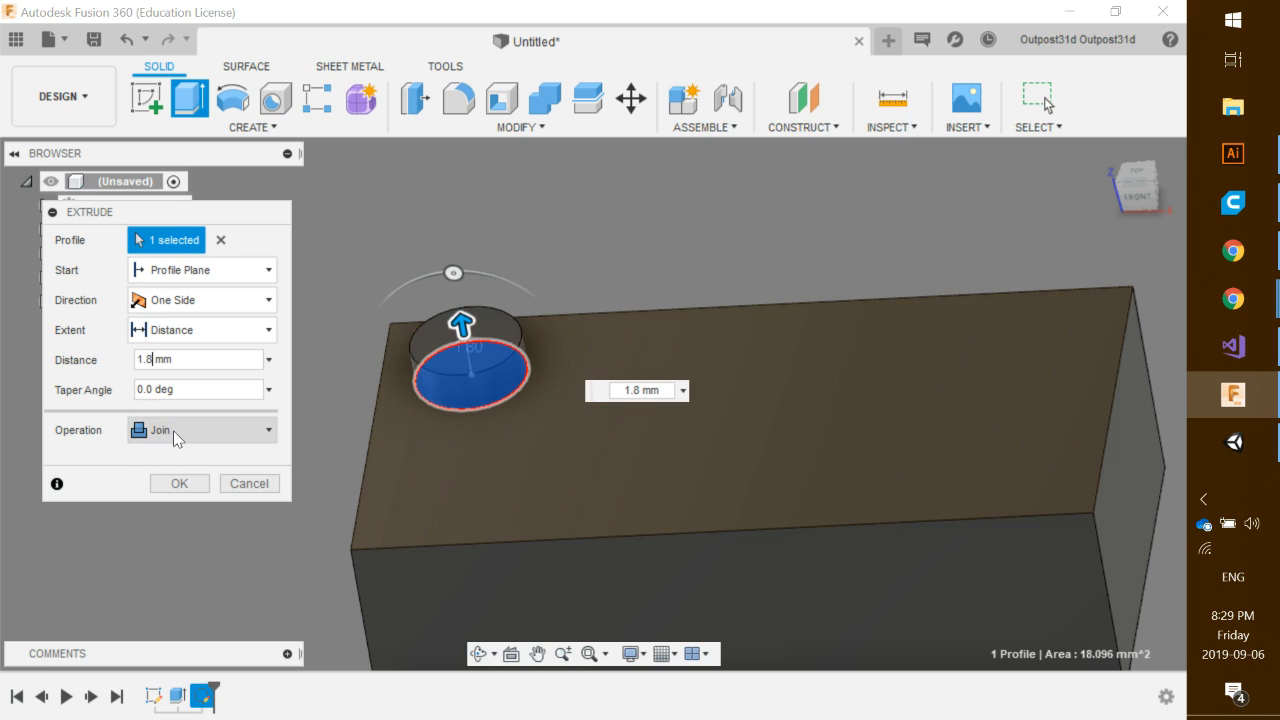
{"action": "left_click", "coordinate": [243, 429]}
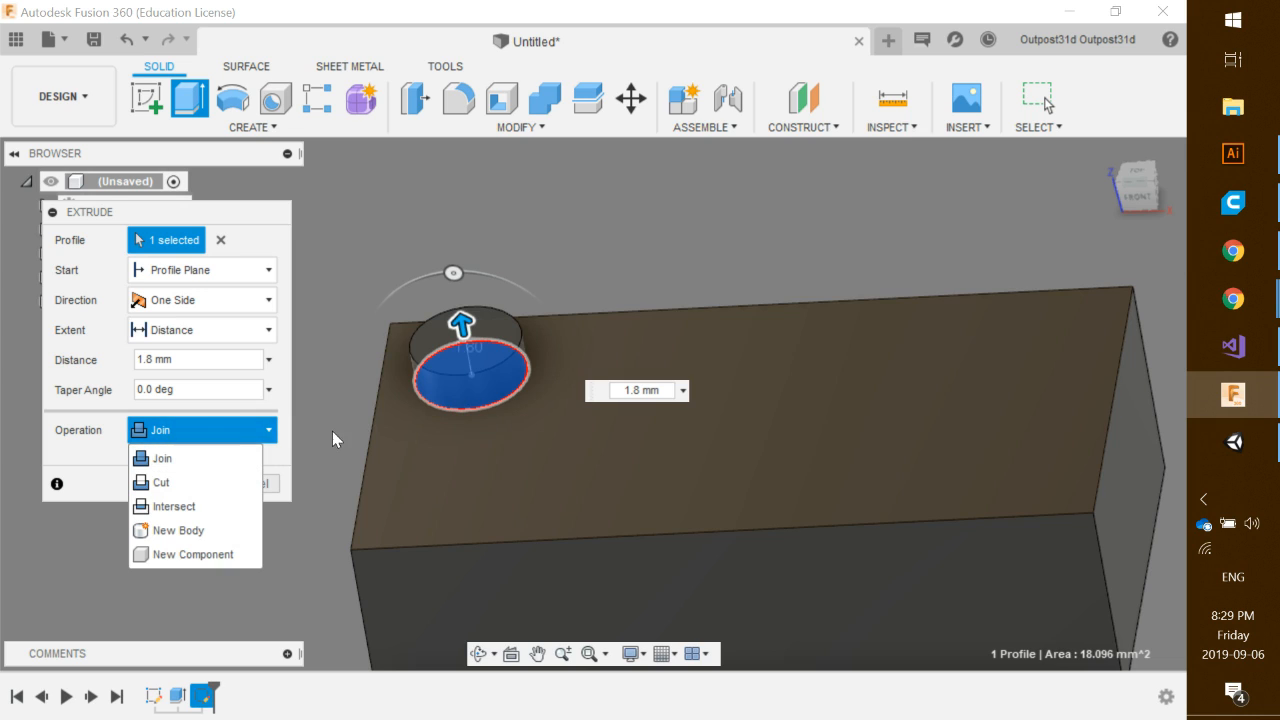
{"action": "left_click", "coordinate": [172, 432]}
{"action": "left_click", "coordinate": [172, 483]}
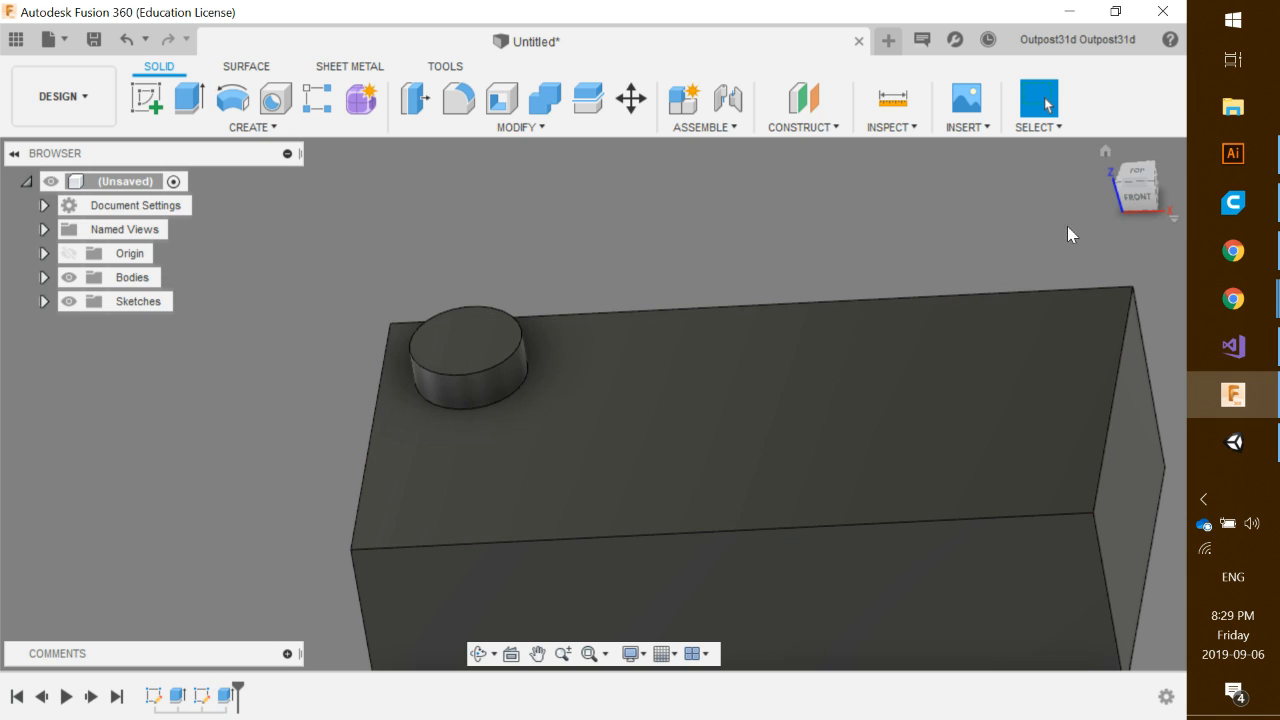
- Start a rectangular pattern of type Features with the stud's extrusion as the object
{"action": "left_click", "coordinate": [1105, 151]}
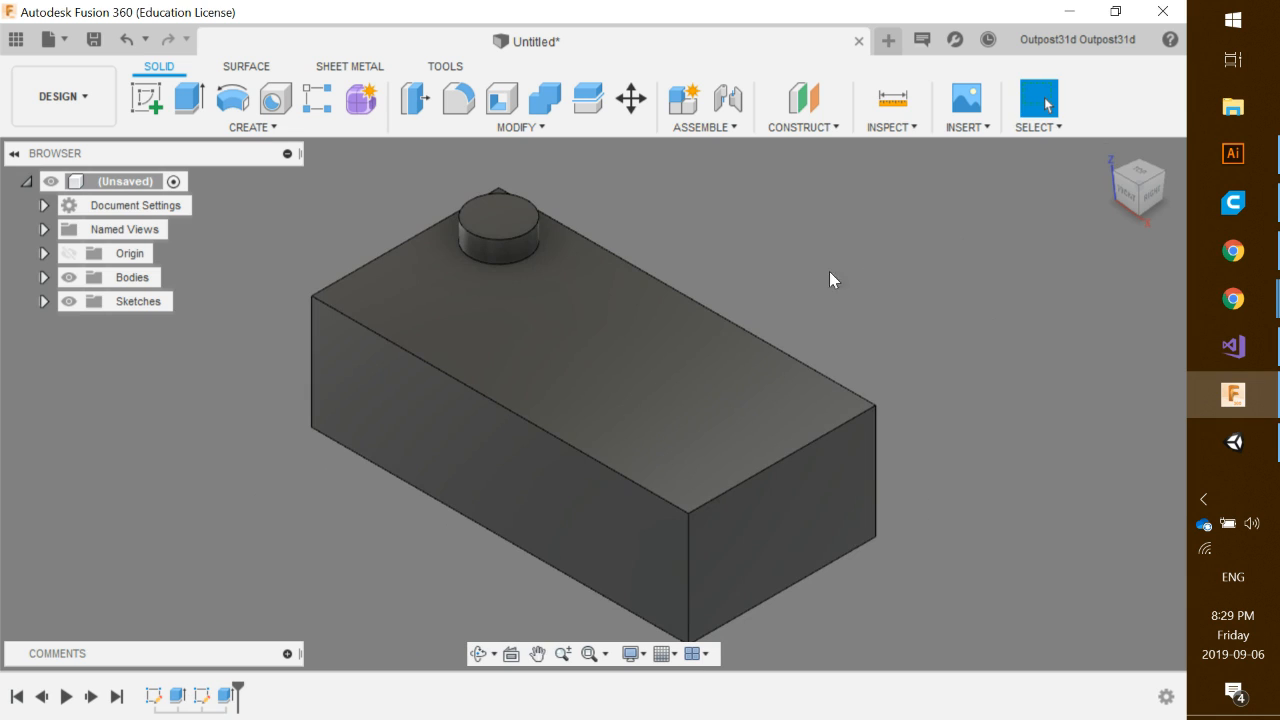
{"action": "middle_click_drag", "start_coordinate": [831, 280], "coordinate": [875, 280]}
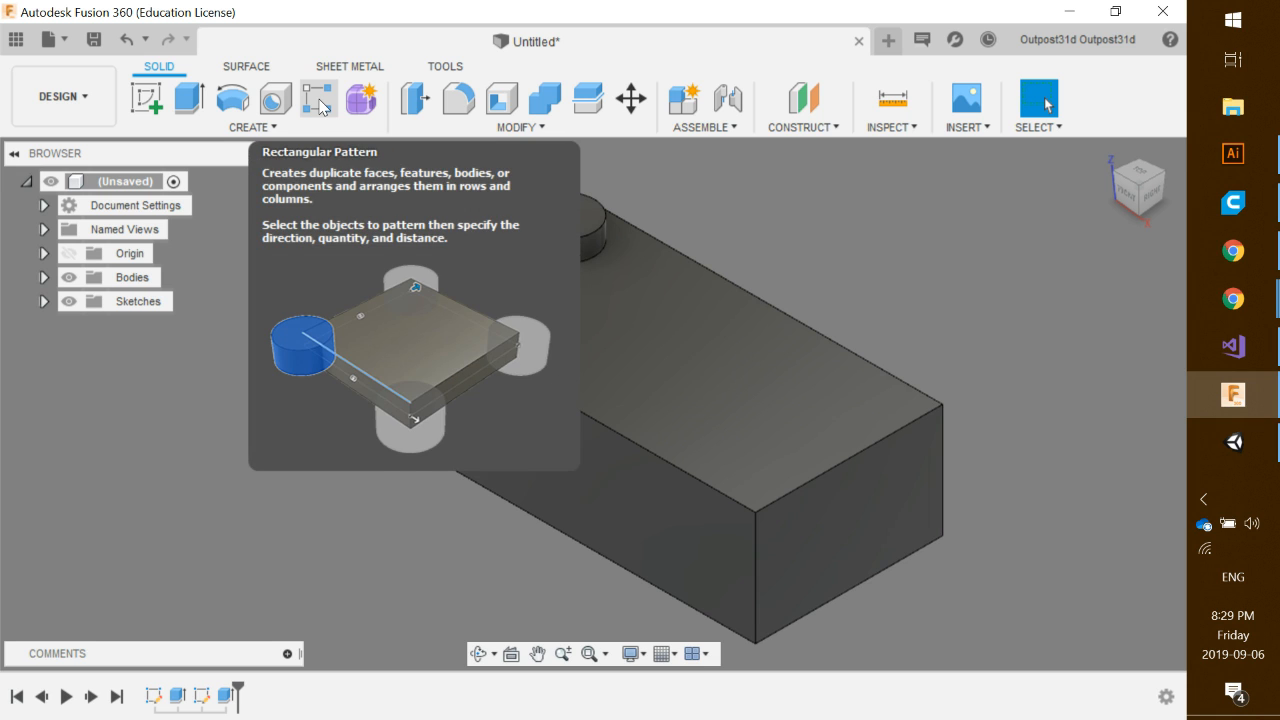
{"action": "left_click", "coordinate": [265, 127]}
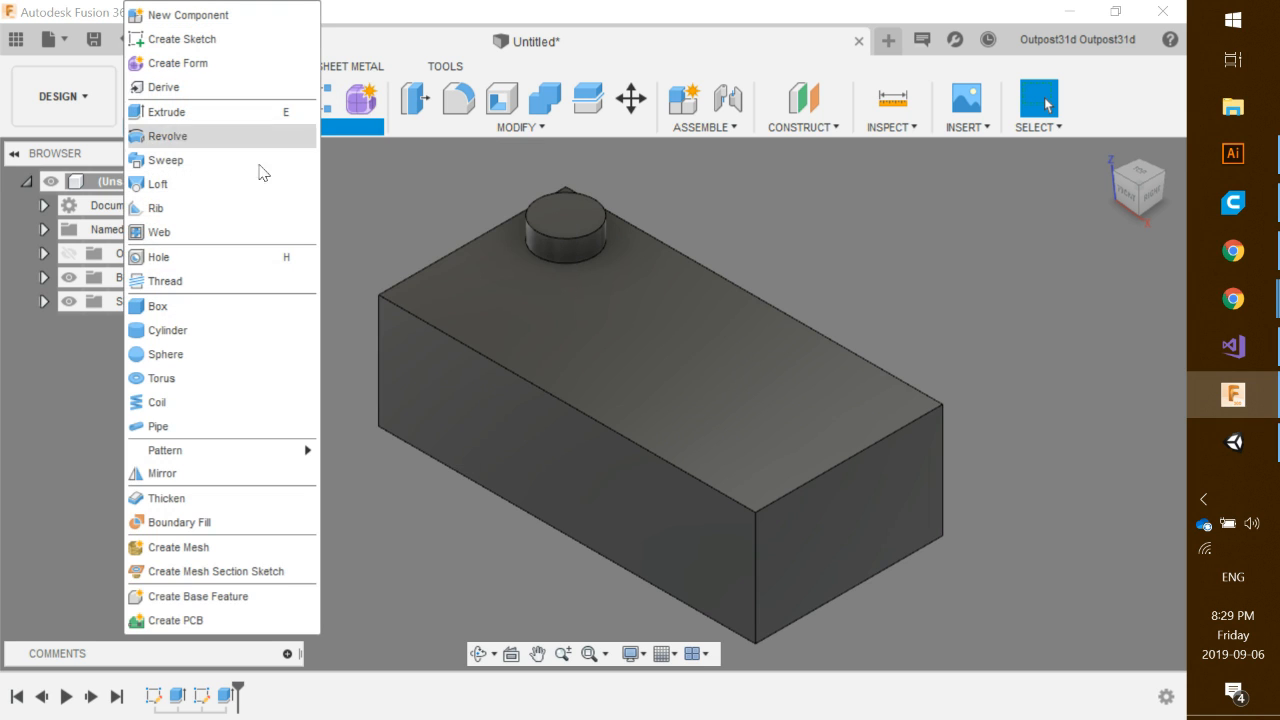
{"action": "mouse_move", "coordinate": [193, 451]}
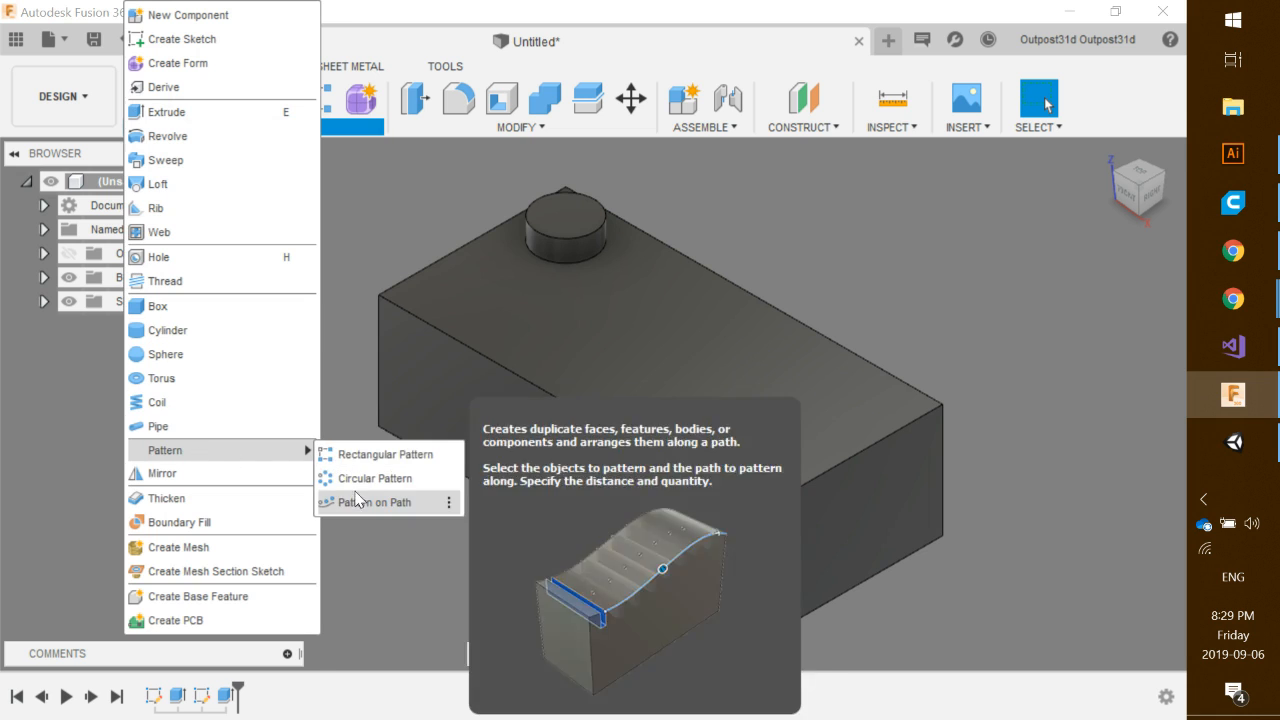
{"action": "left_click", "coordinate": [370, 455]}
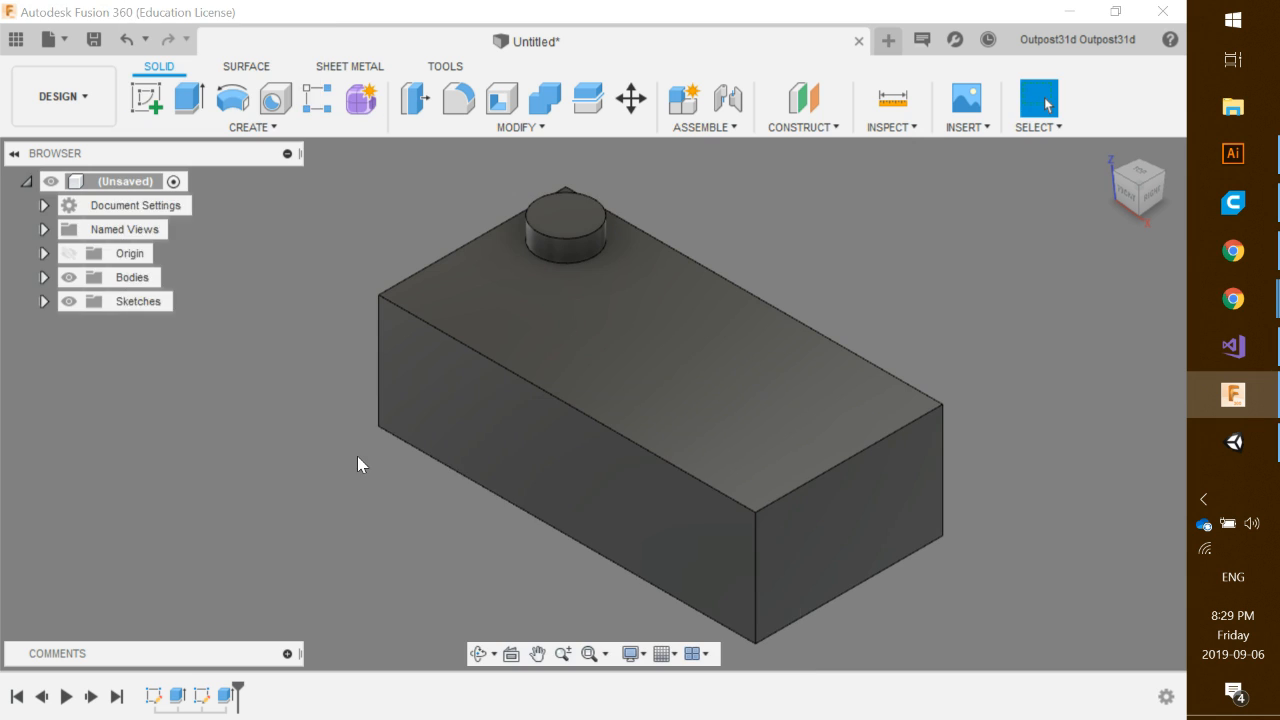
{"action": "left_click_drag", "start_coordinate": [251, 210], "coordinate": [210, 166]}
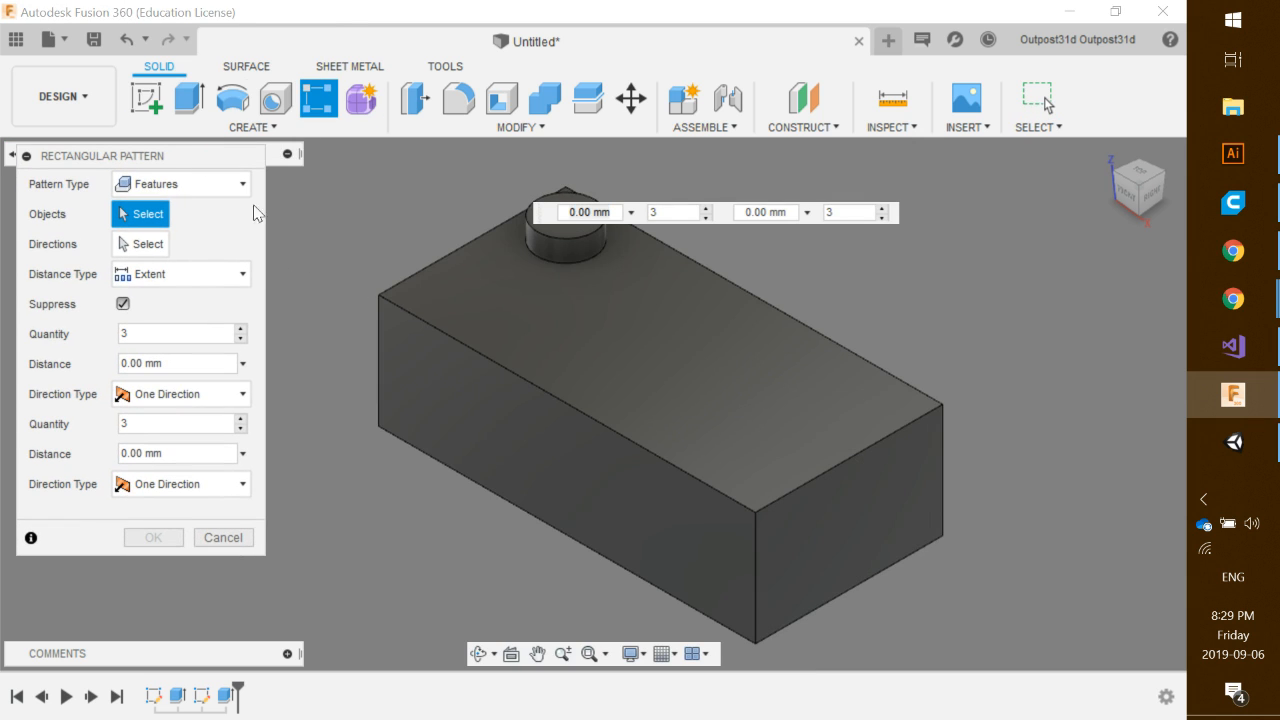
{"action": "left_click", "coordinate": [242, 184]}
{"action": "left_click", "coordinate": [168, 260]}
{"action": "left_click", "coordinate": [227, 697]}
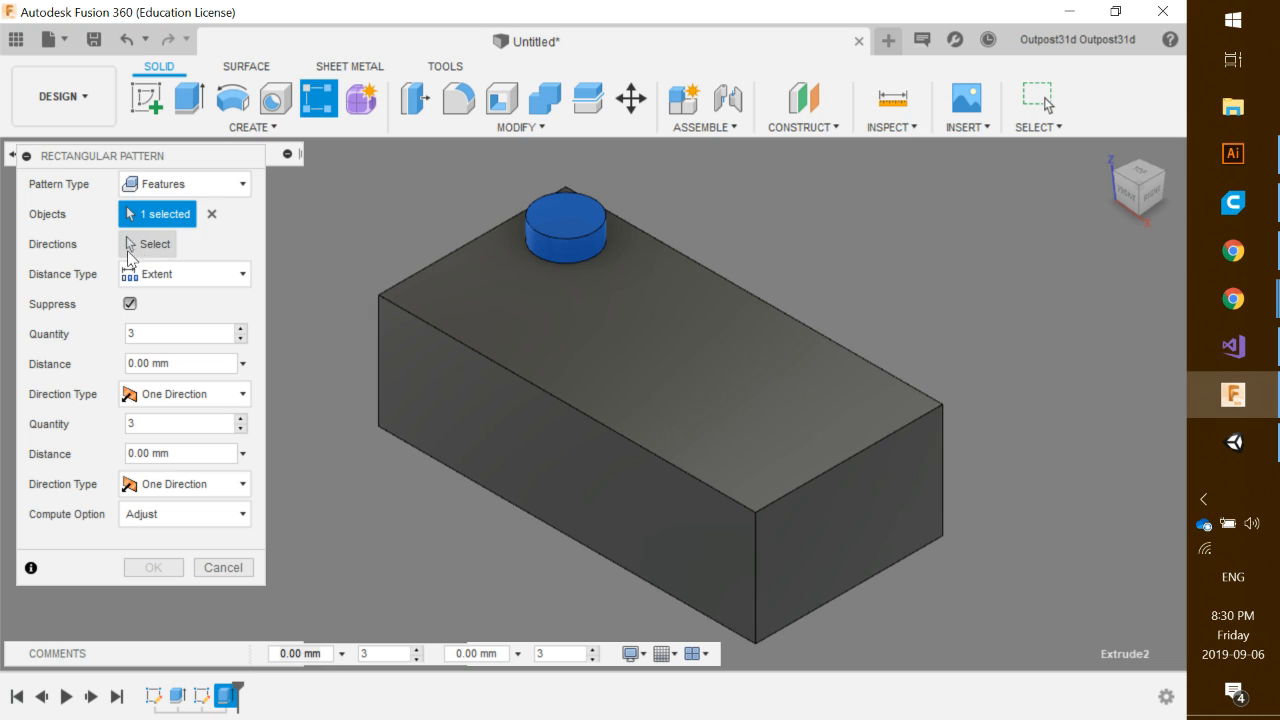
- Direct the pattern along the block's long top edge with a quantity of 4 studs
{"action": "left_click", "coordinate": [131, 250]}
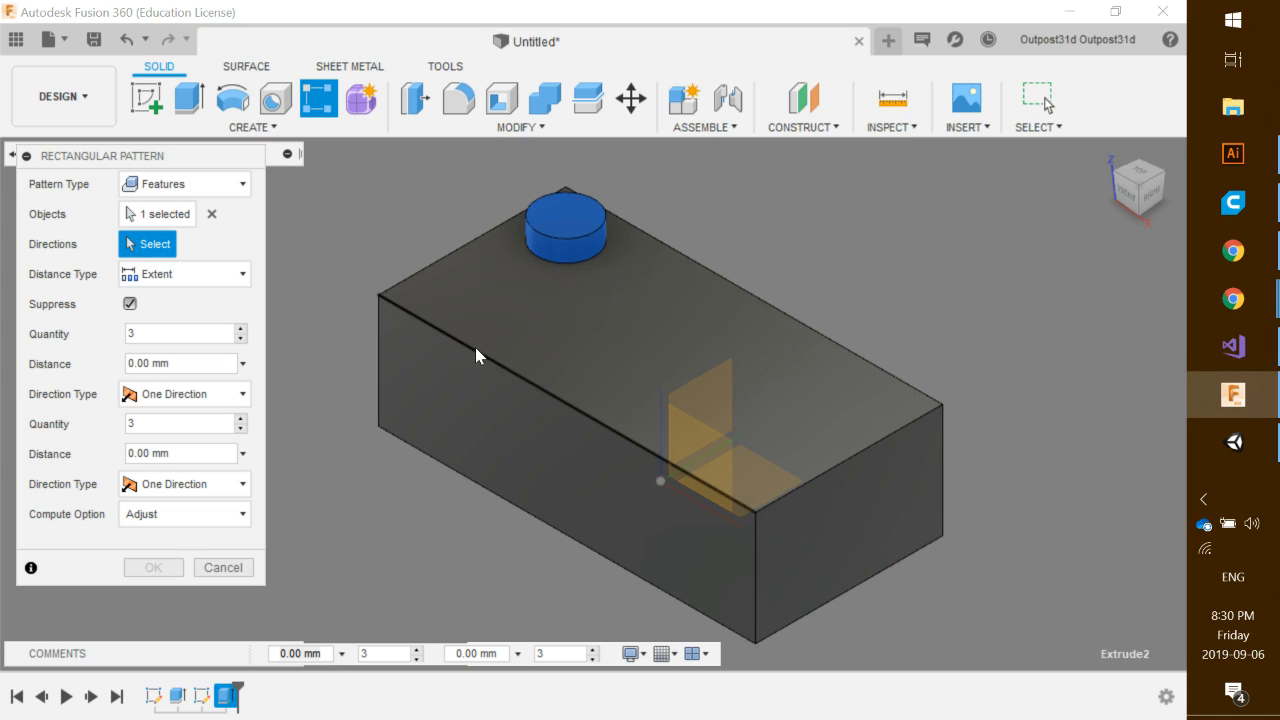
{"action": "left_click", "coordinate": [585, 413]}
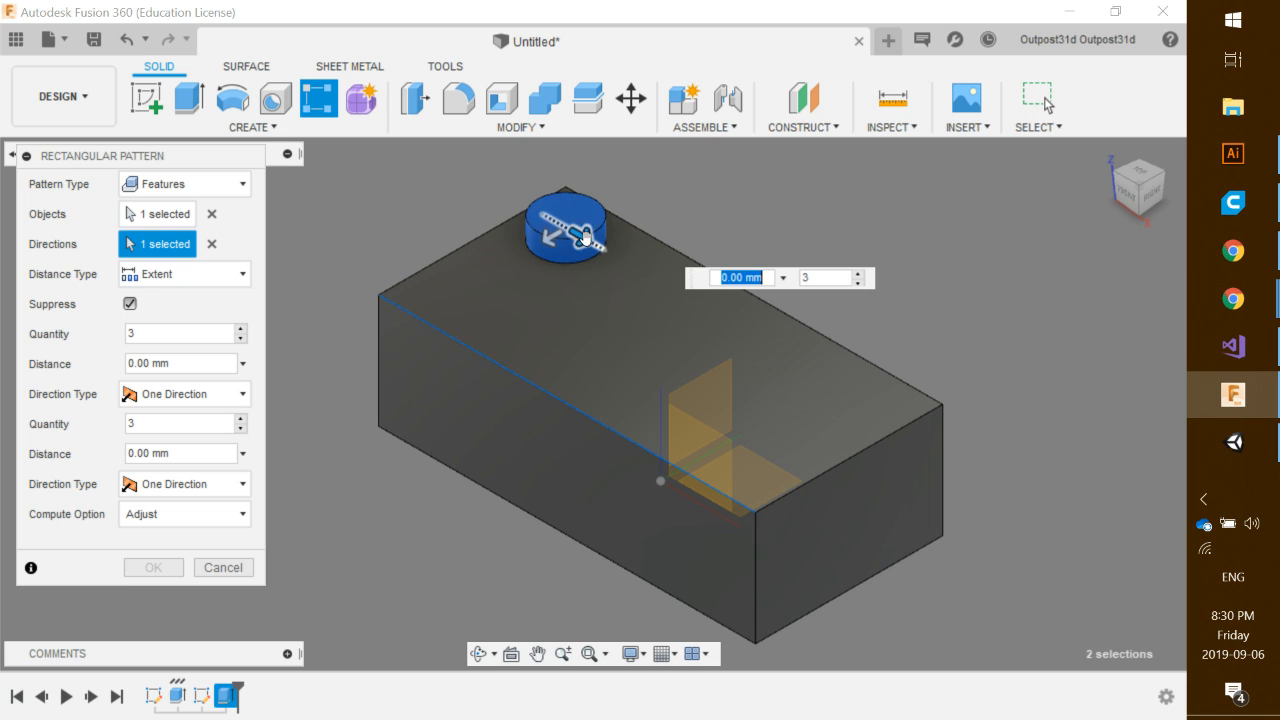
{"action": "left_click_drag", "start_coordinate": [586, 238], "coordinate": [768, 345]}
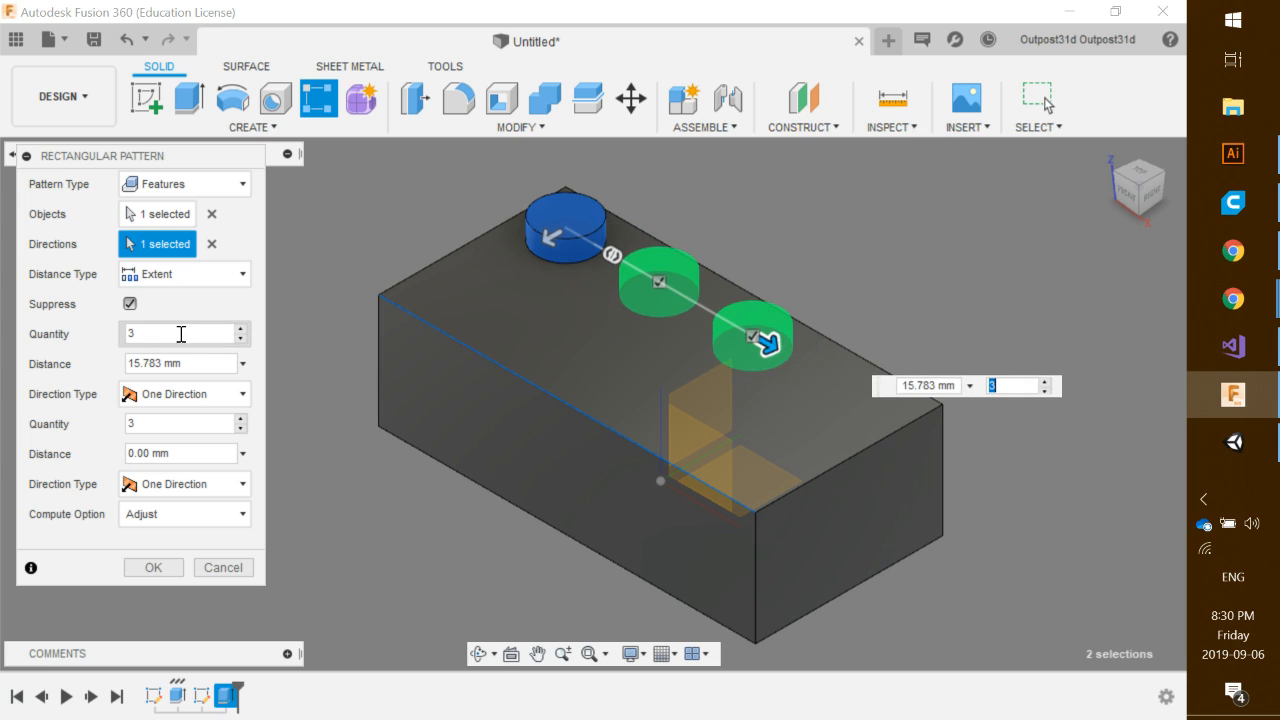
{"action": "double_click", "coordinate": [129, 336]}
{"action": "type", "text": "4"}
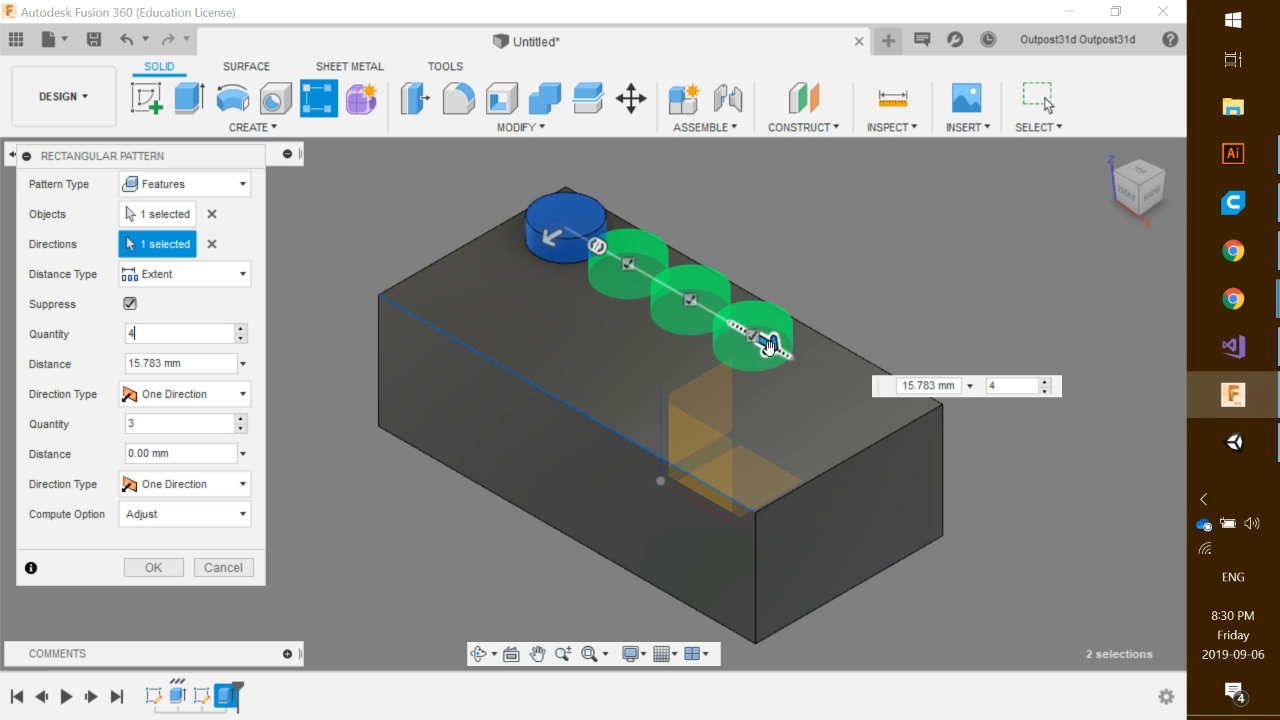
- Set the pattern's extent distance along the block's length to 24 mm
{"action": "left_click_drag", "start_coordinate": [770, 343], "coordinate": [862, 398]}
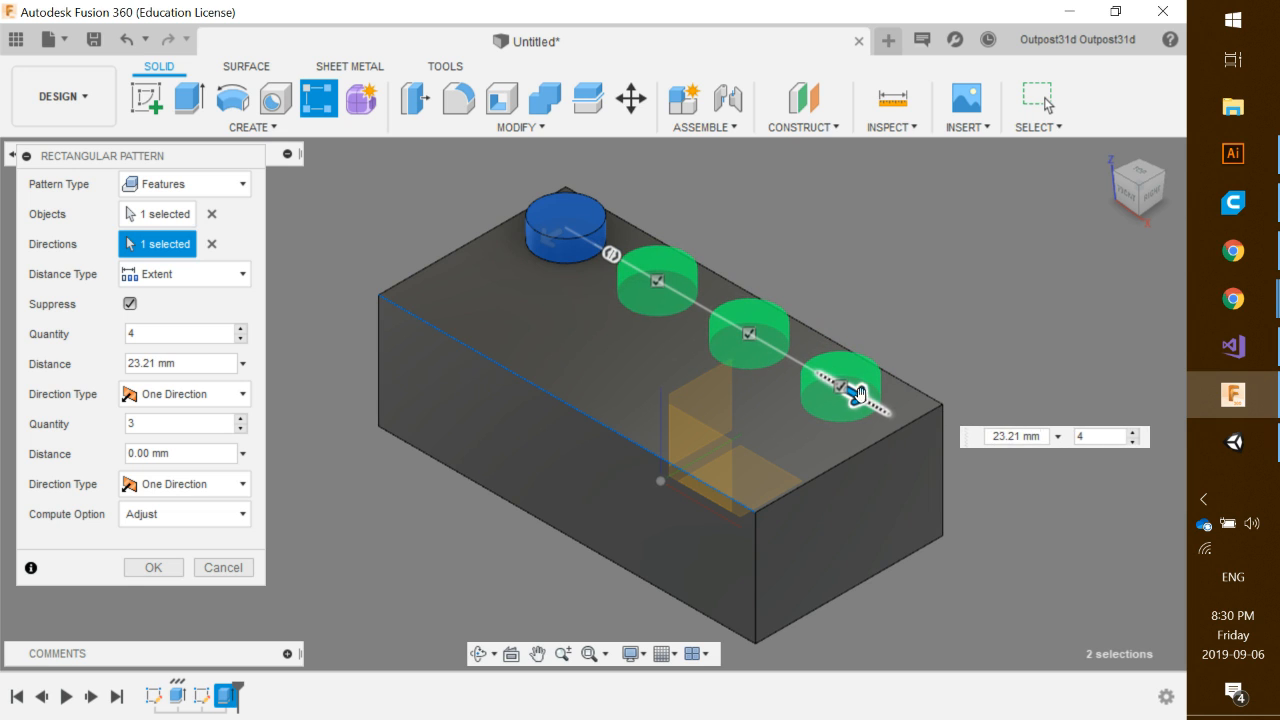
{"action": "middle_click_drag", "start_coordinate": [404, 401], "coordinate": [525, 271], "text": "shift"}
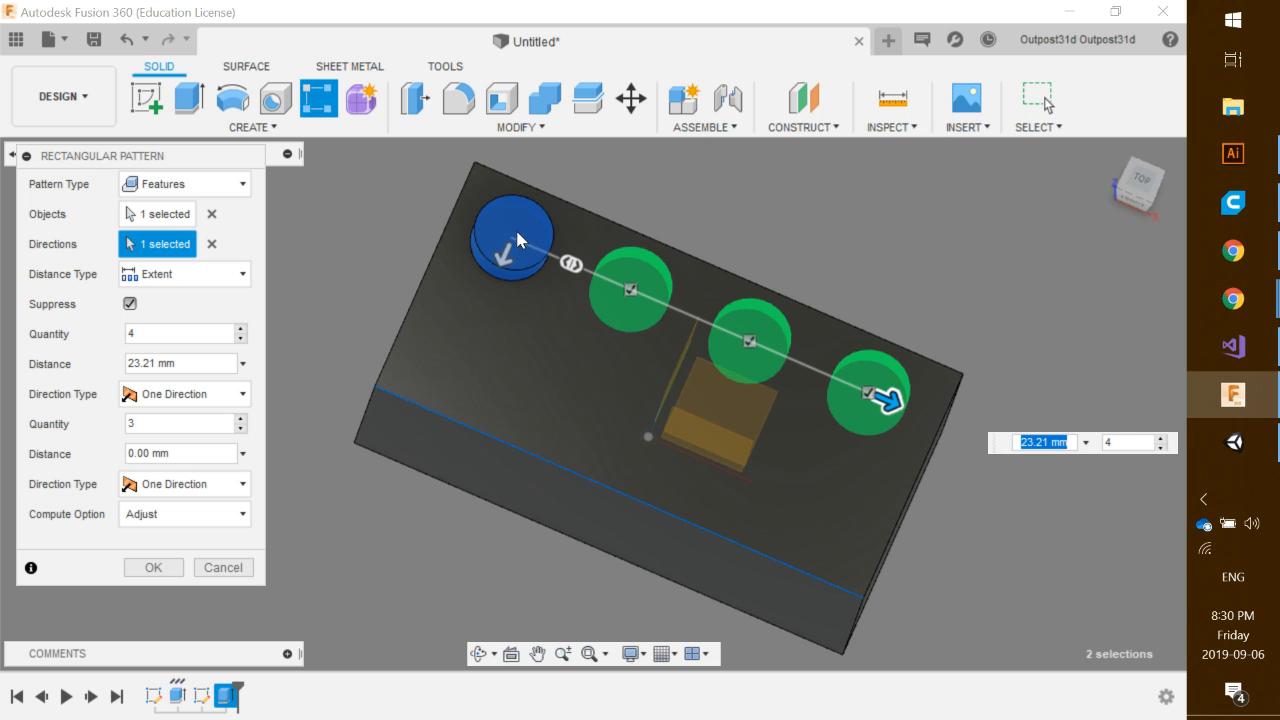
{"action": "key", "text": "Tab"}
{"action": "left_click", "coordinate": [145, 334]}
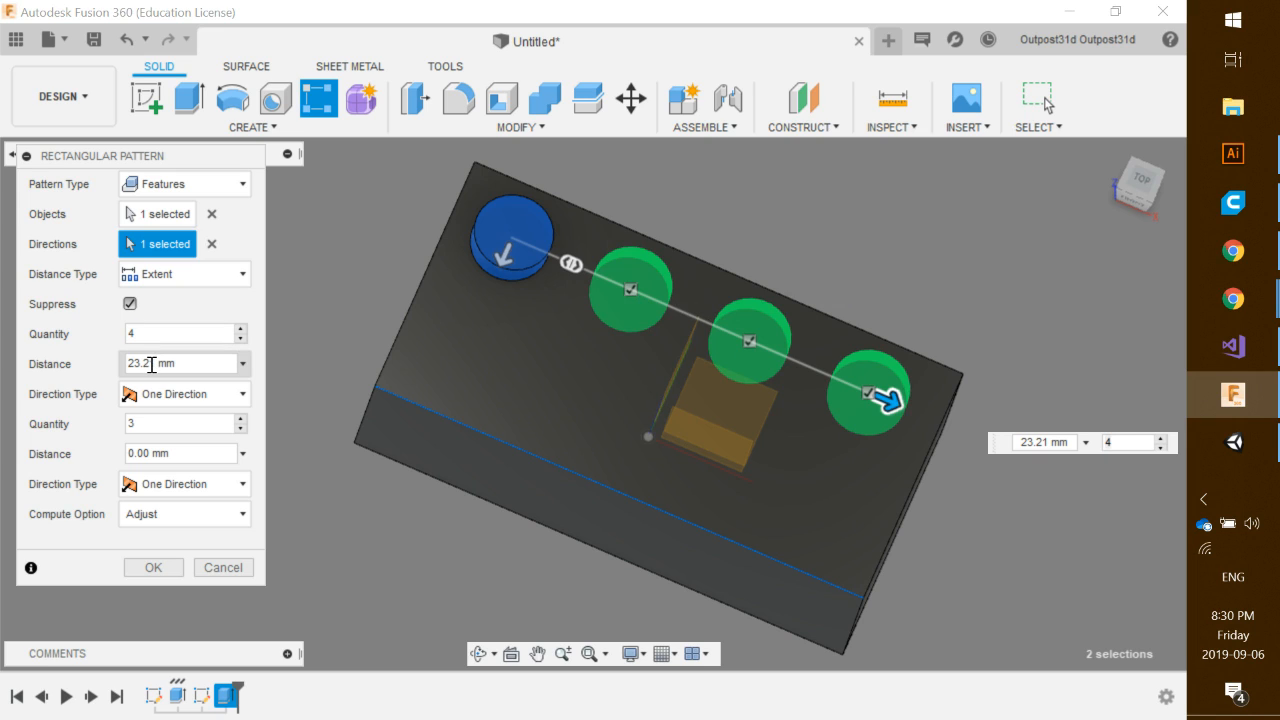
{"action": "left_click_drag", "start_coordinate": [157, 363], "coordinate": [128, 363]}
{"action": "type", "text": "24"}
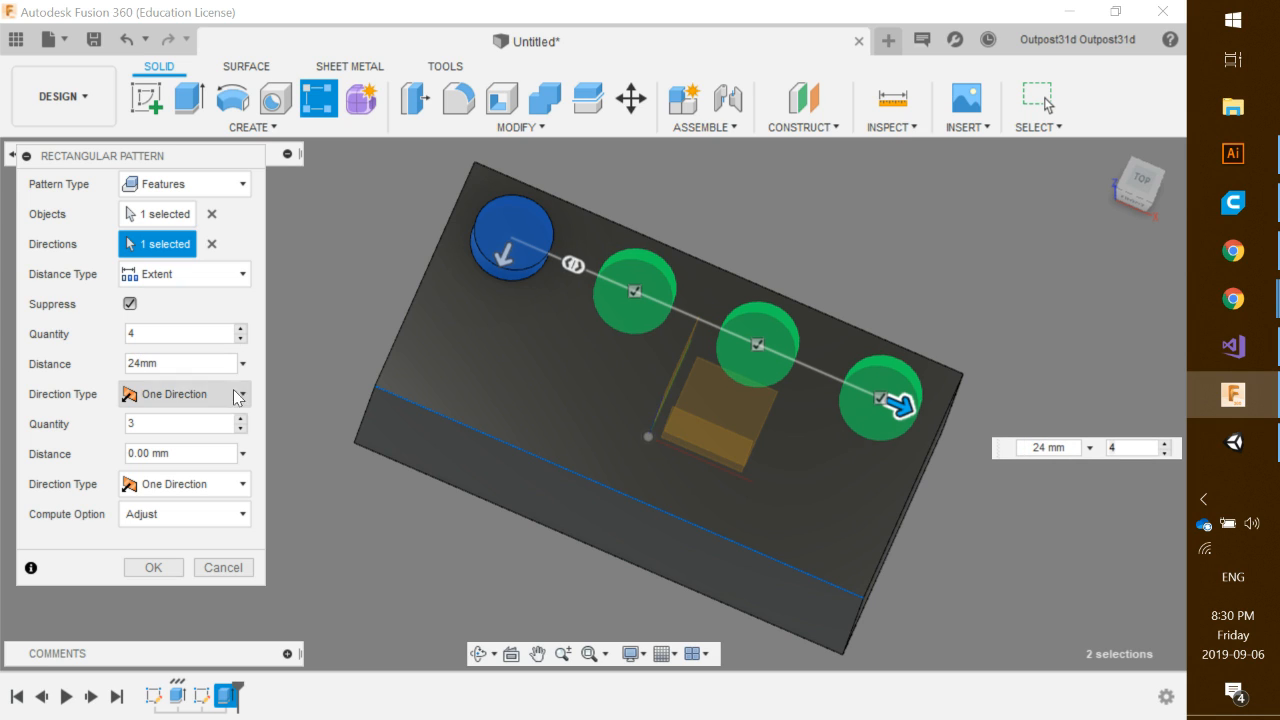
- Add a second pattern direction across the block's width with quantity 2 and distance 8 mm, and complete the pattern
{"action": "left_click", "coordinate": [498, 255]}
{"action": "left_click_drag", "start_coordinate": [502, 273], "coordinate": [466, 345]}
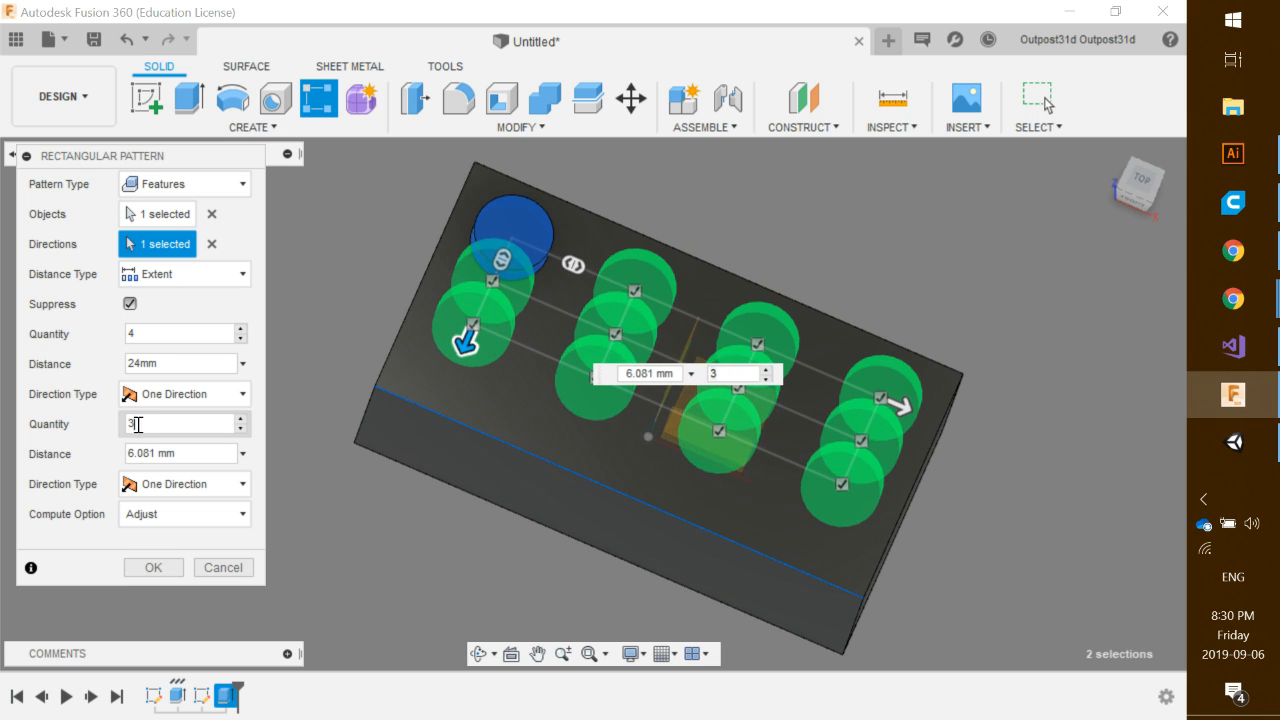
{"action": "type", "text": "2"}
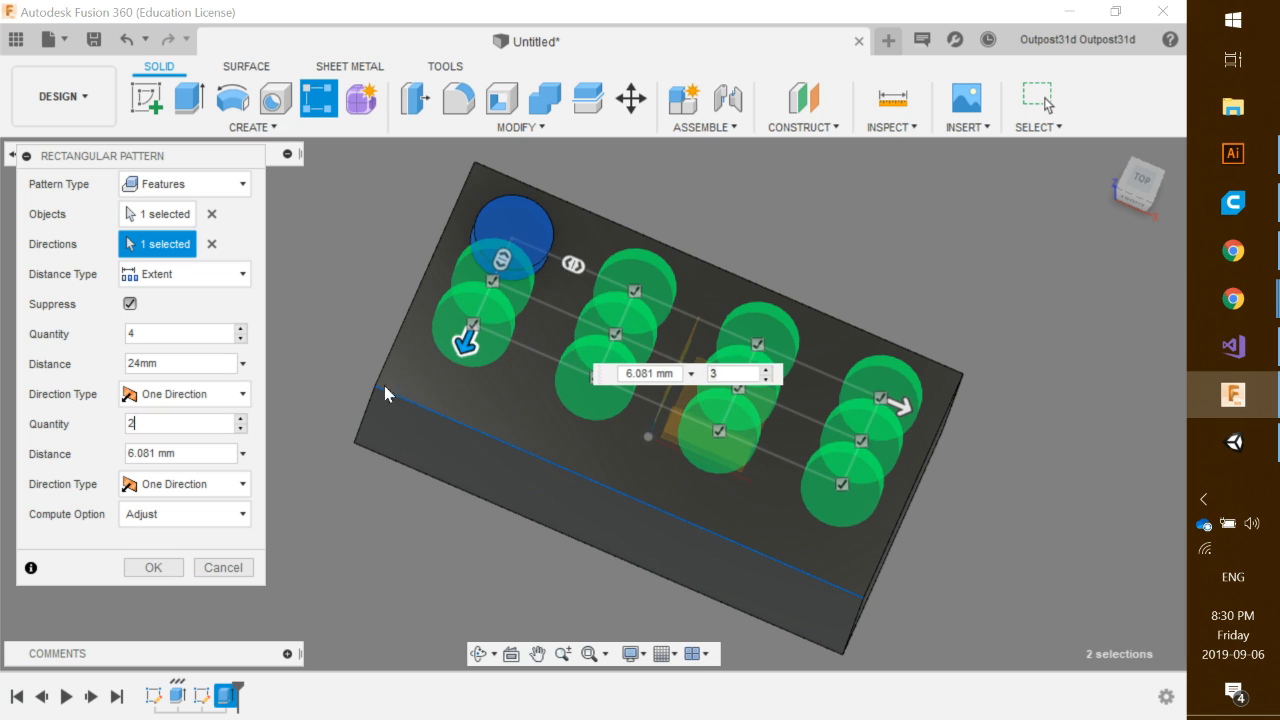
{"action": "left_click_drag", "start_coordinate": [466, 342], "coordinate": [460, 352]}
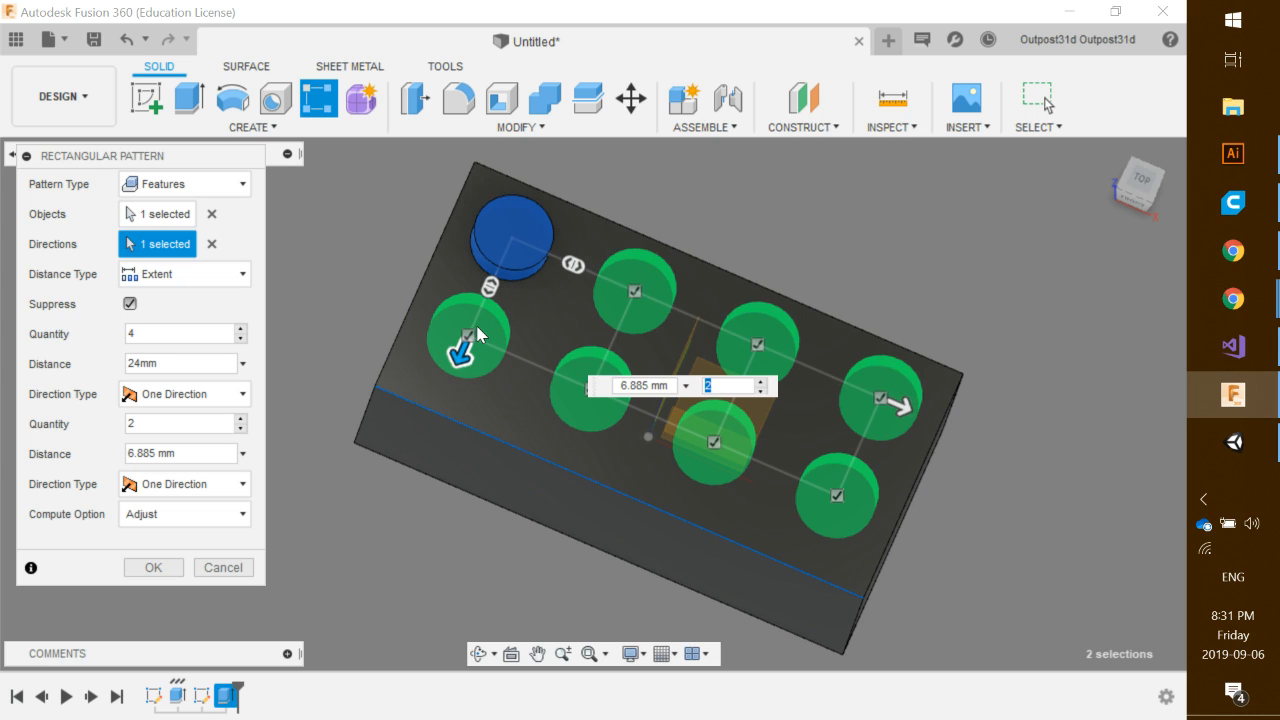
{"action": "double_click", "coordinate": [155, 457]}
{"action": "type", "text": "8"}
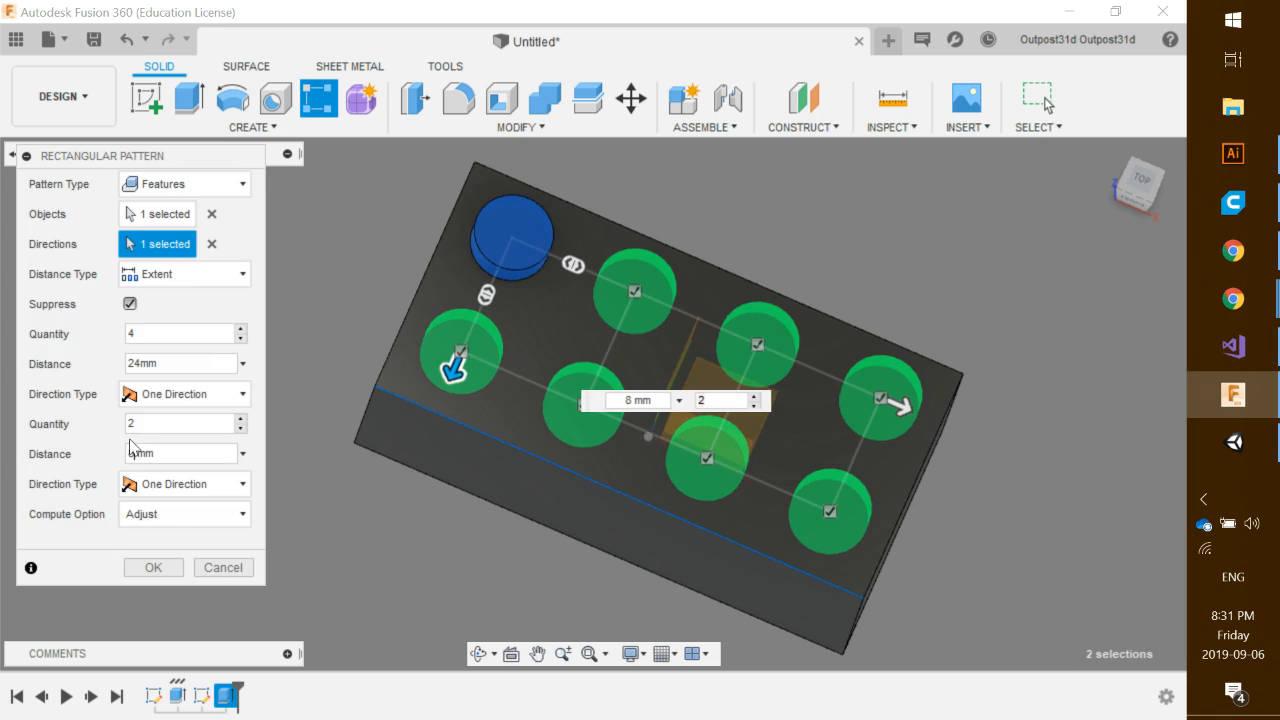
{"action": "key", "text": "Return"}
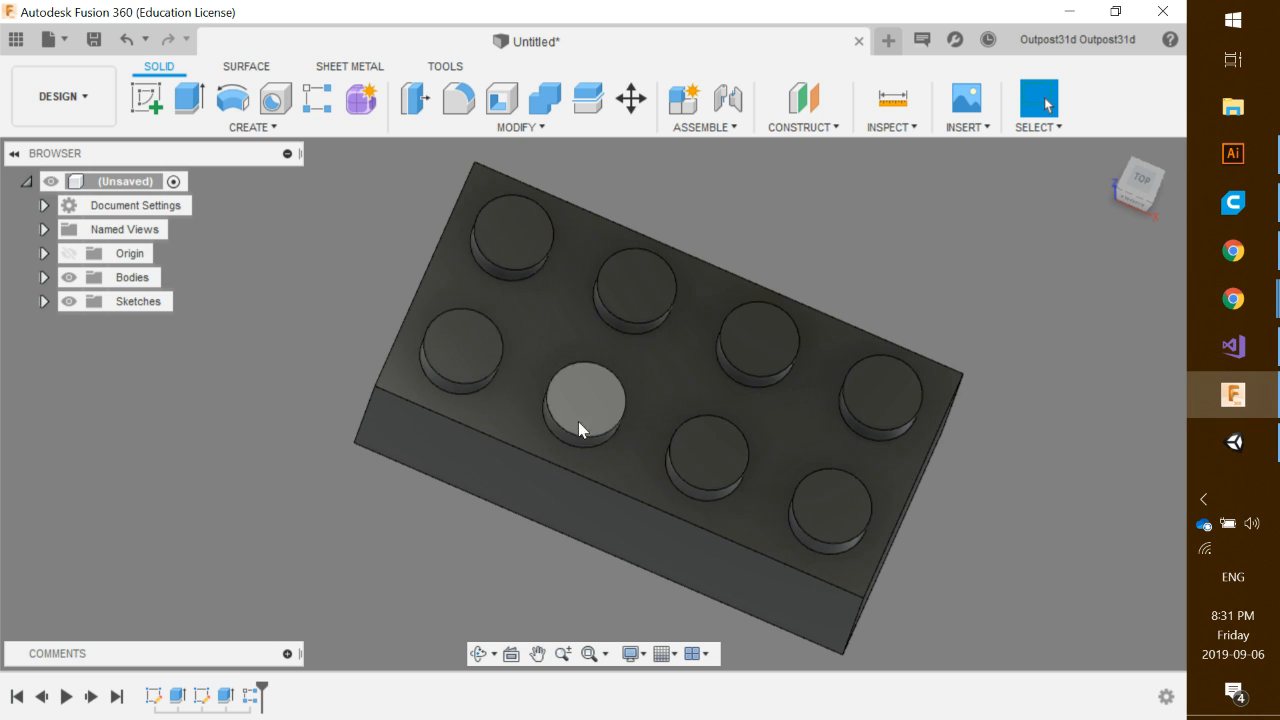
- Shell the block from its bottom face with an inside wall thickness of 1.2 mm
{"action": "middle_click_drag", "start_coordinate": [318, 441], "coordinate": [1003, 292], "text": "shift"}
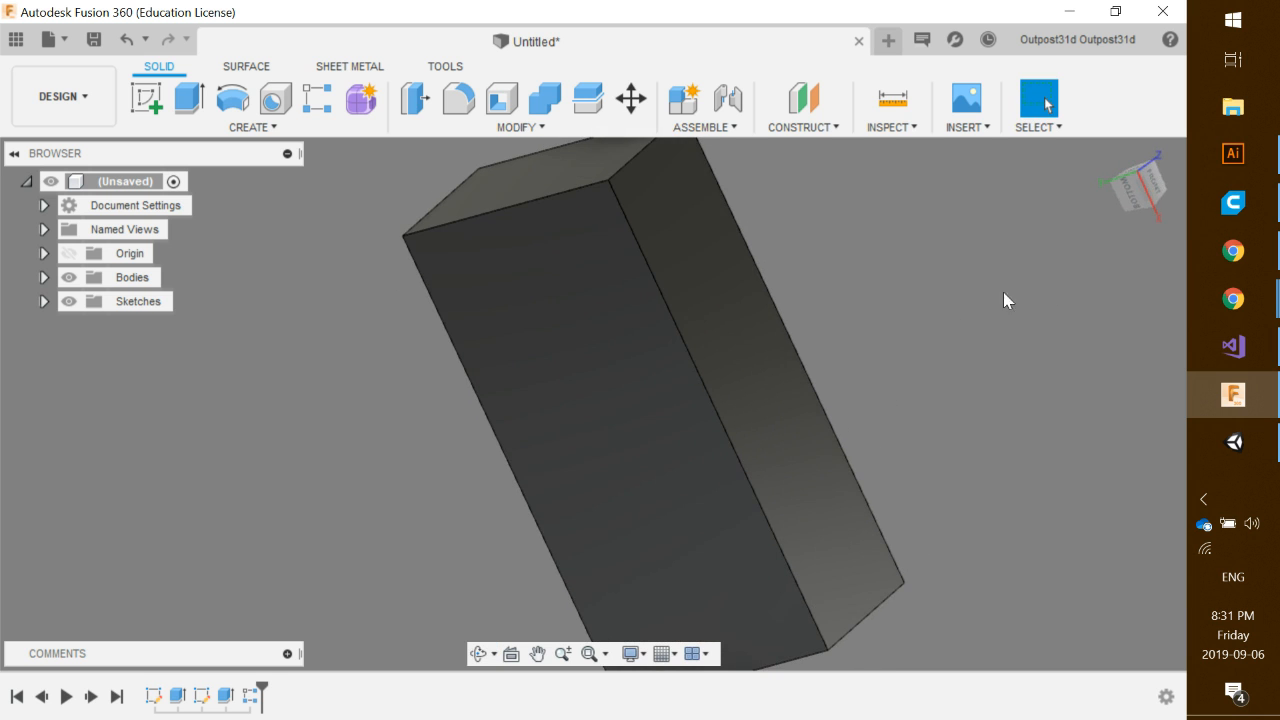
{"action": "left_click", "coordinate": [1134, 196]}
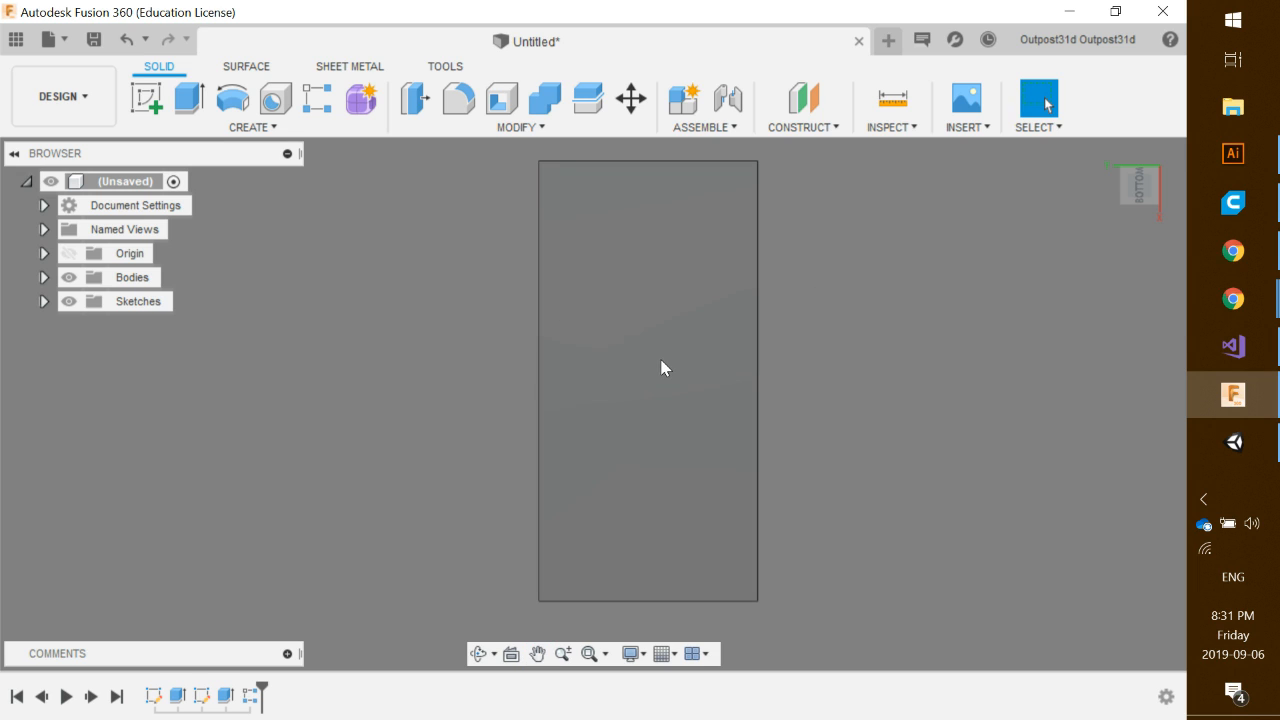
{"action": "left_click", "coordinate": [661, 368]}
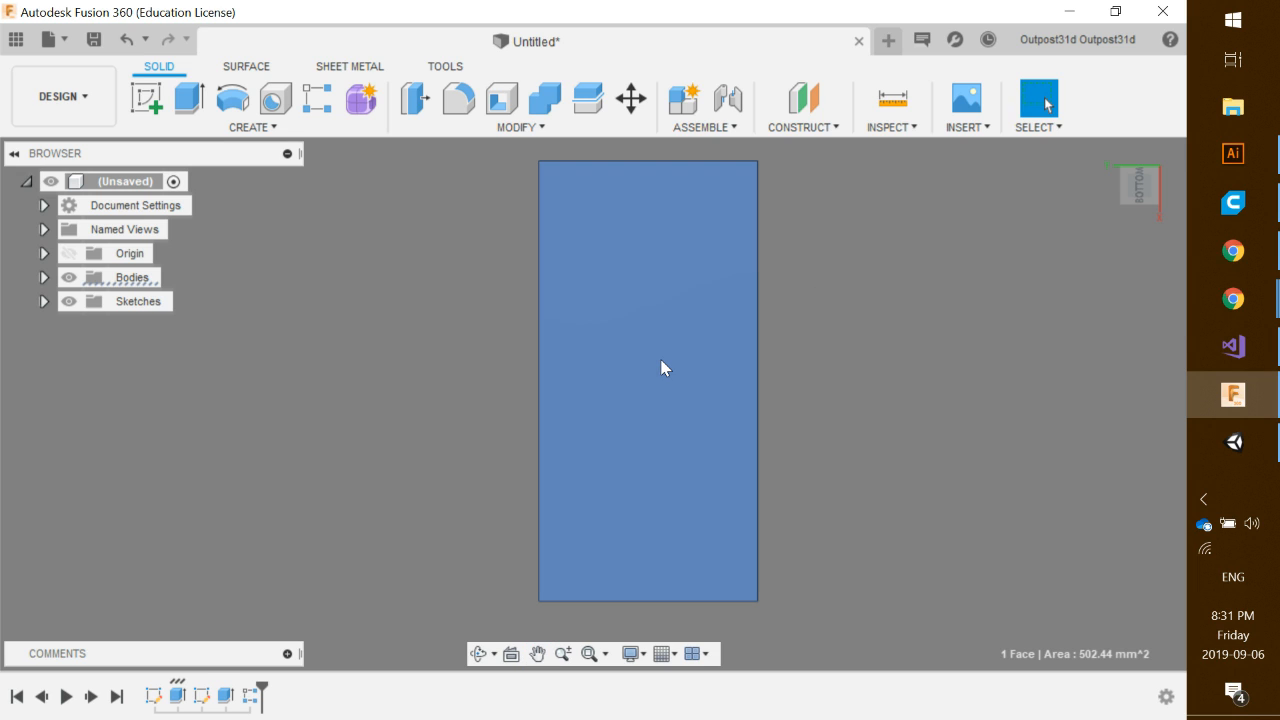
{"action": "left_click", "coordinate": [531, 131]}
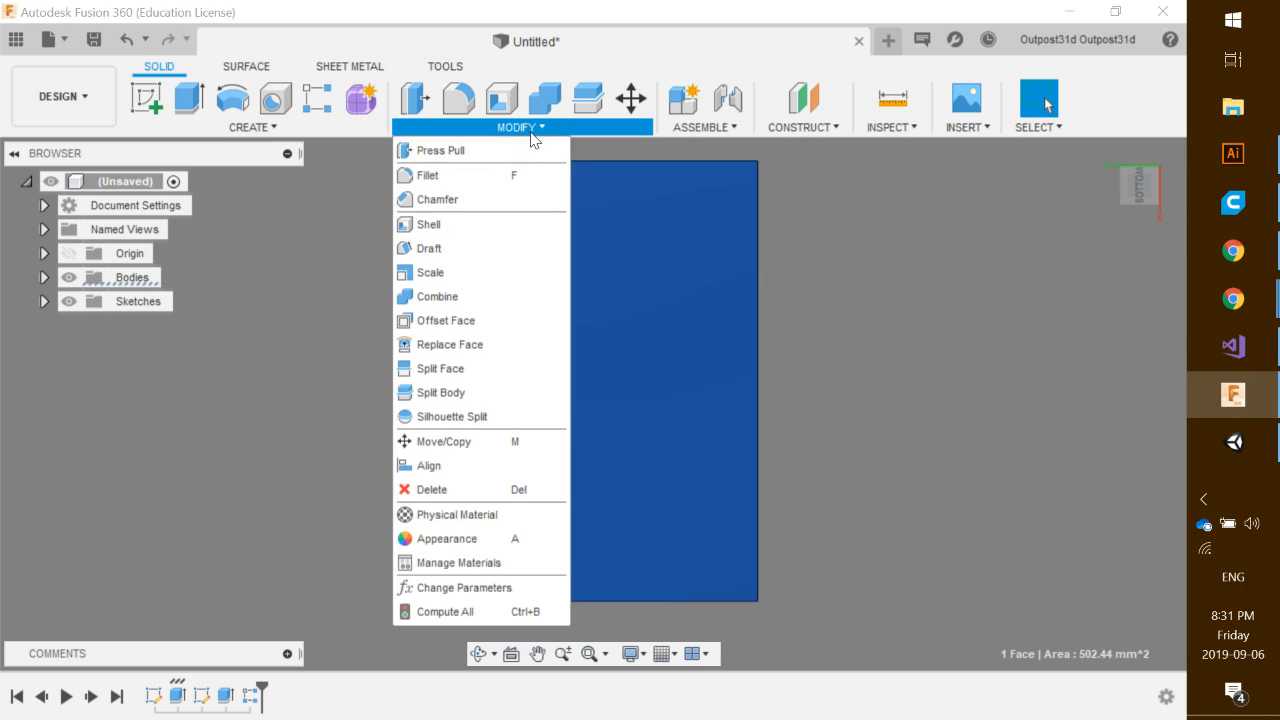
{"action": "left_click", "coordinate": [465, 228]}
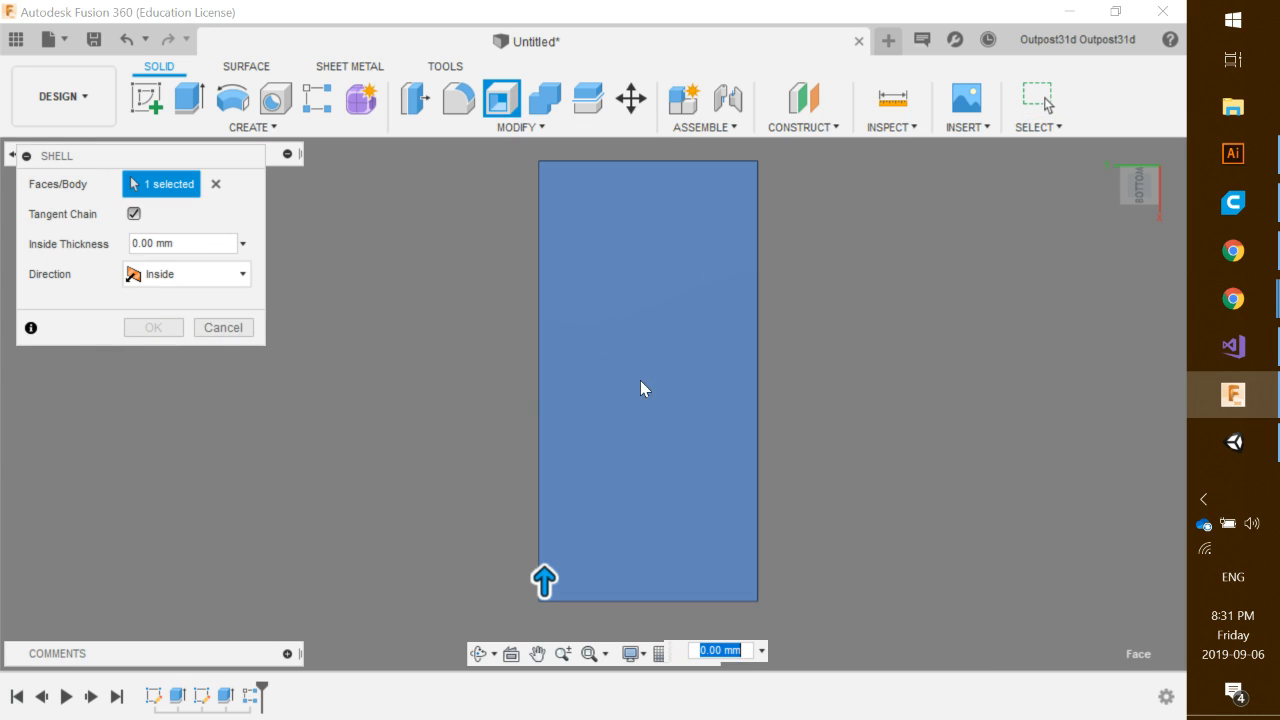
{"action": "left_click", "coordinate": [155, 247]}
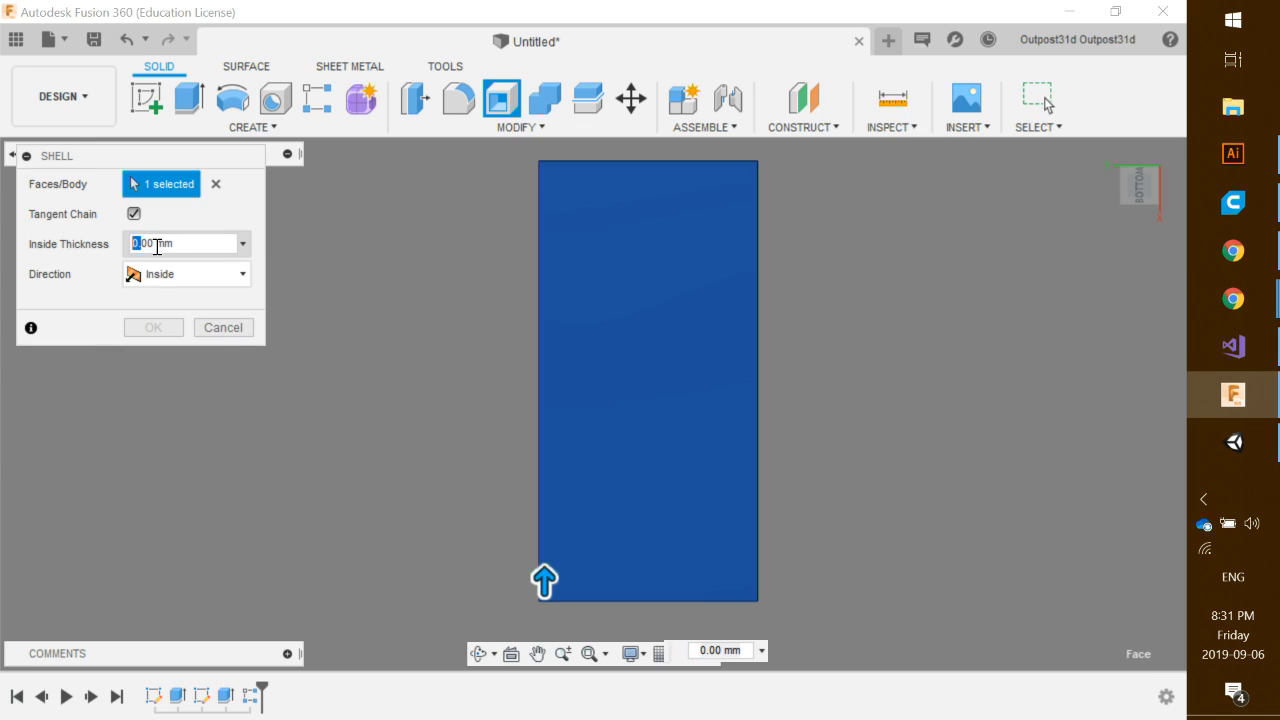
{"action": "left_click_drag", "start_coordinate": [156, 247], "coordinate": [134, 243]}
{"action": "type", "text": "1"}
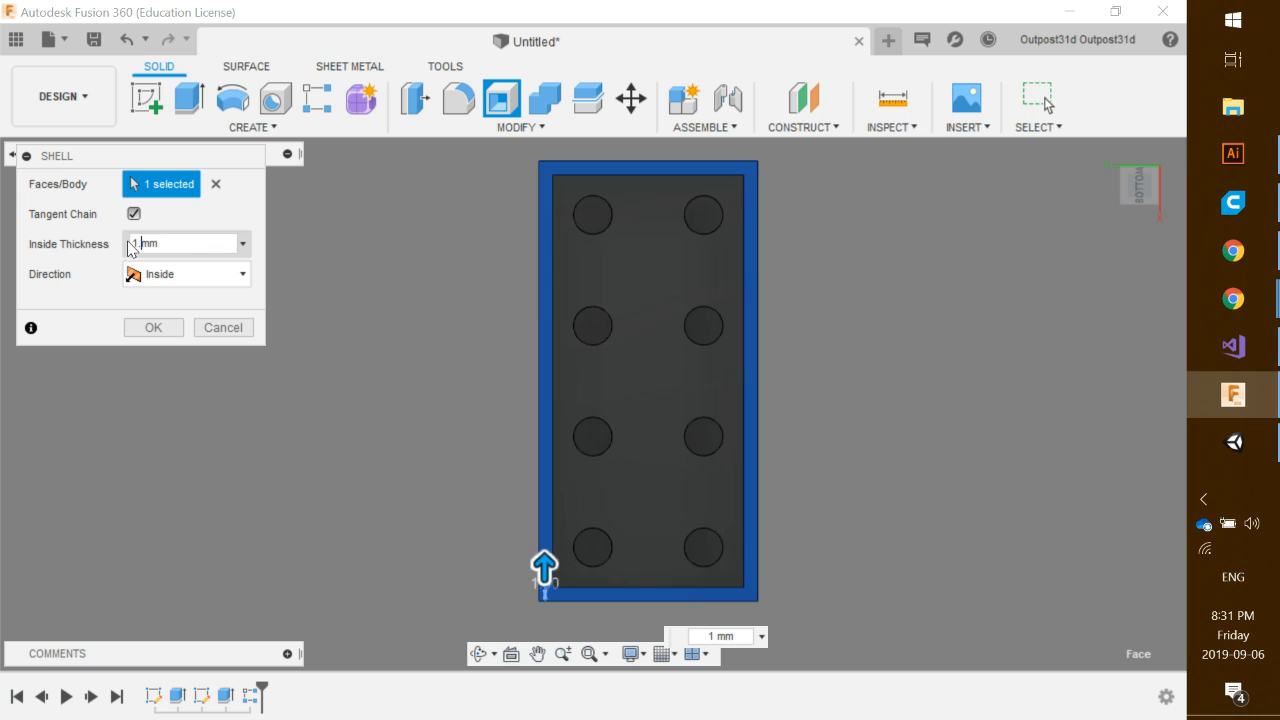
{"action": "type", "text": ".2"}
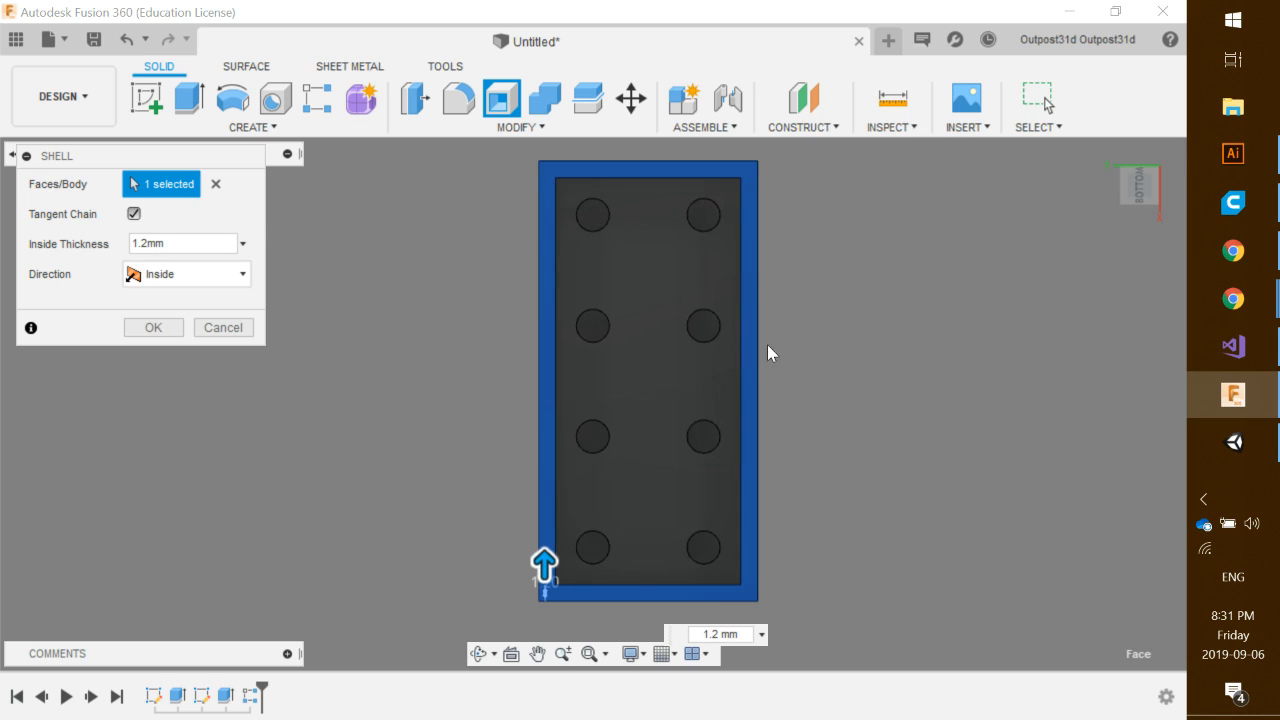
{"action": "mouse_move", "coordinate": [829, 285]}
{"action": "middle_mouse_down", "text": "shift"}
{"action": "mouse_move", "coordinate": [877, 303]}
{"action": "mouse_move", "coordinate": [840, 299]}
{"action": "middle_mouse_up", "text": "shift"}
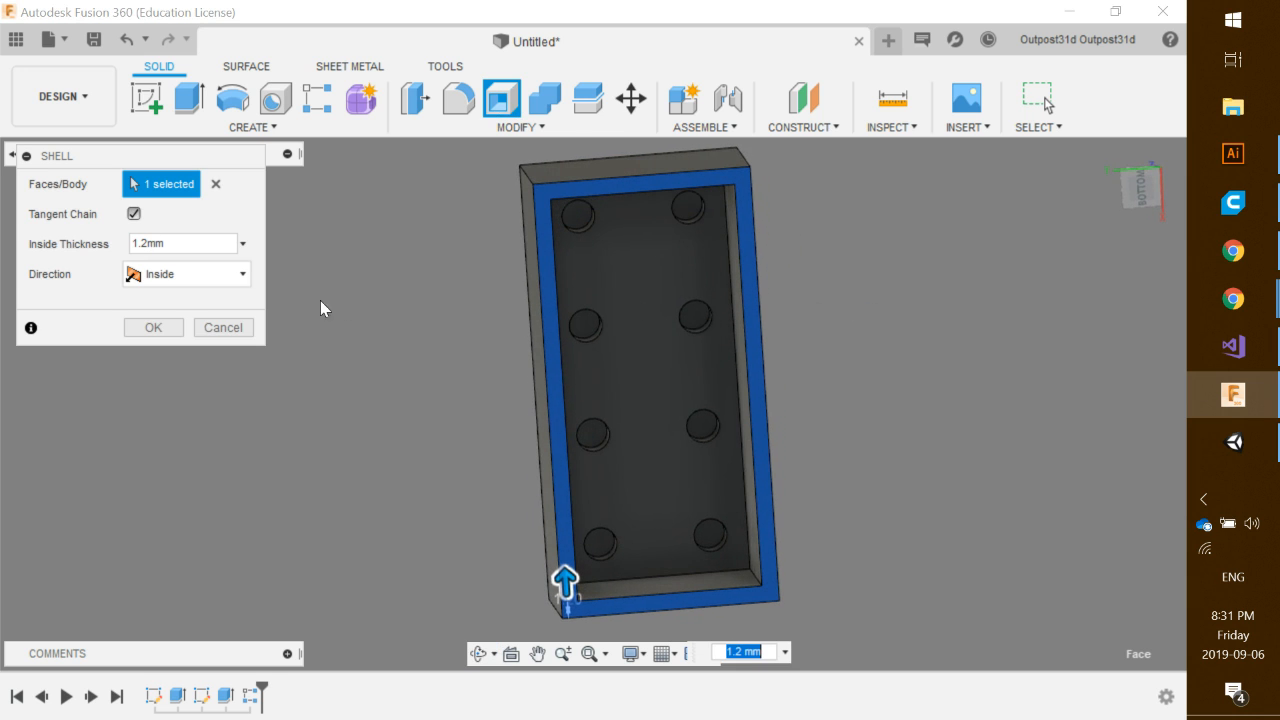
{"action": "left_click", "coordinate": [155, 328]}
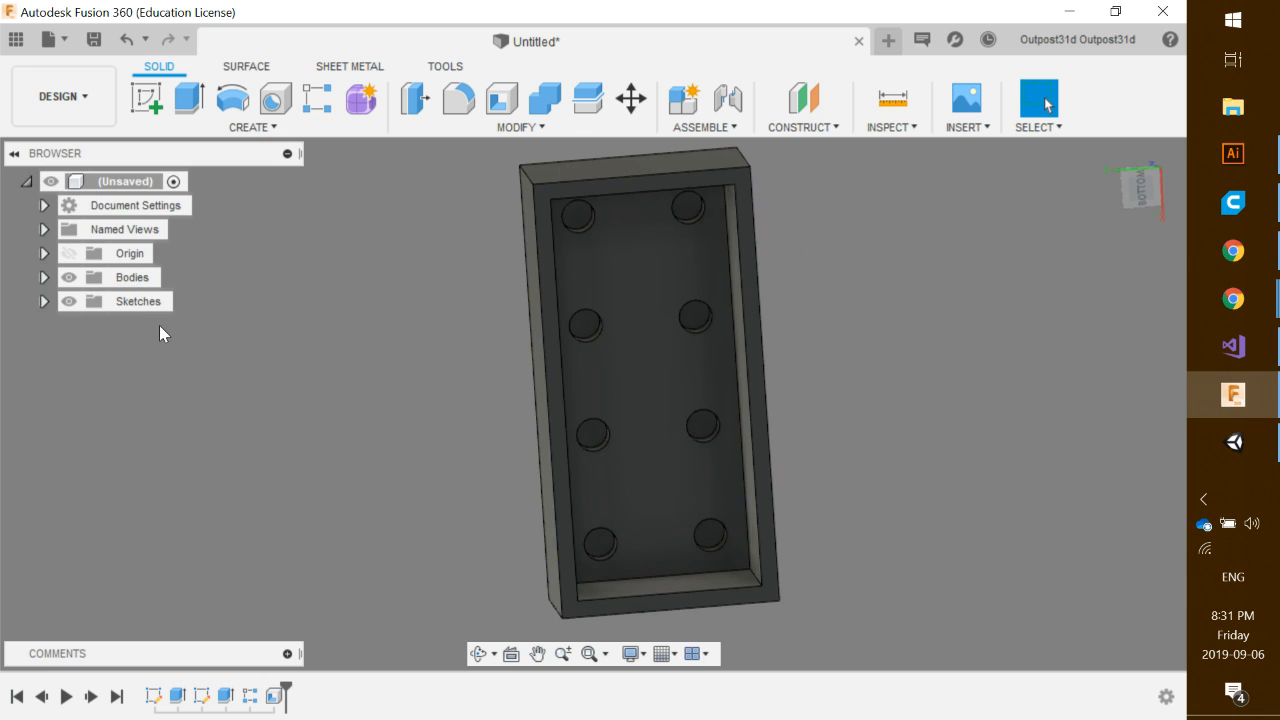
- Start a sketch on the inner floor face of the shelled underside and activate the Line tool
{"action": "mouse_move", "coordinate": [709, 326]}
{"action": "middle_mouse_down", "text": "shift"}
{"action": "mouse_move", "coordinate": [889, 354]}
{"action": "mouse_move", "coordinate": [720, 309]}
{"action": "middle_mouse_up", "text": "shift"}
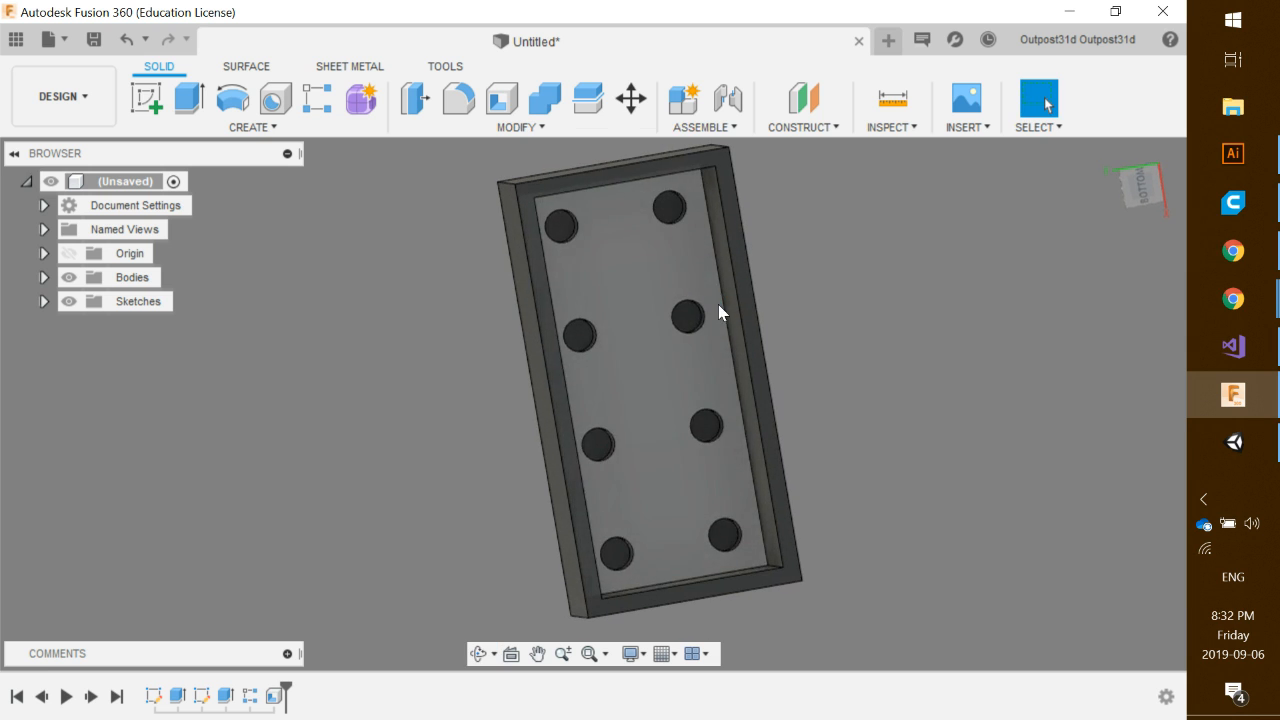
{"action": "left_click", "coordinate": [1138, 200]}
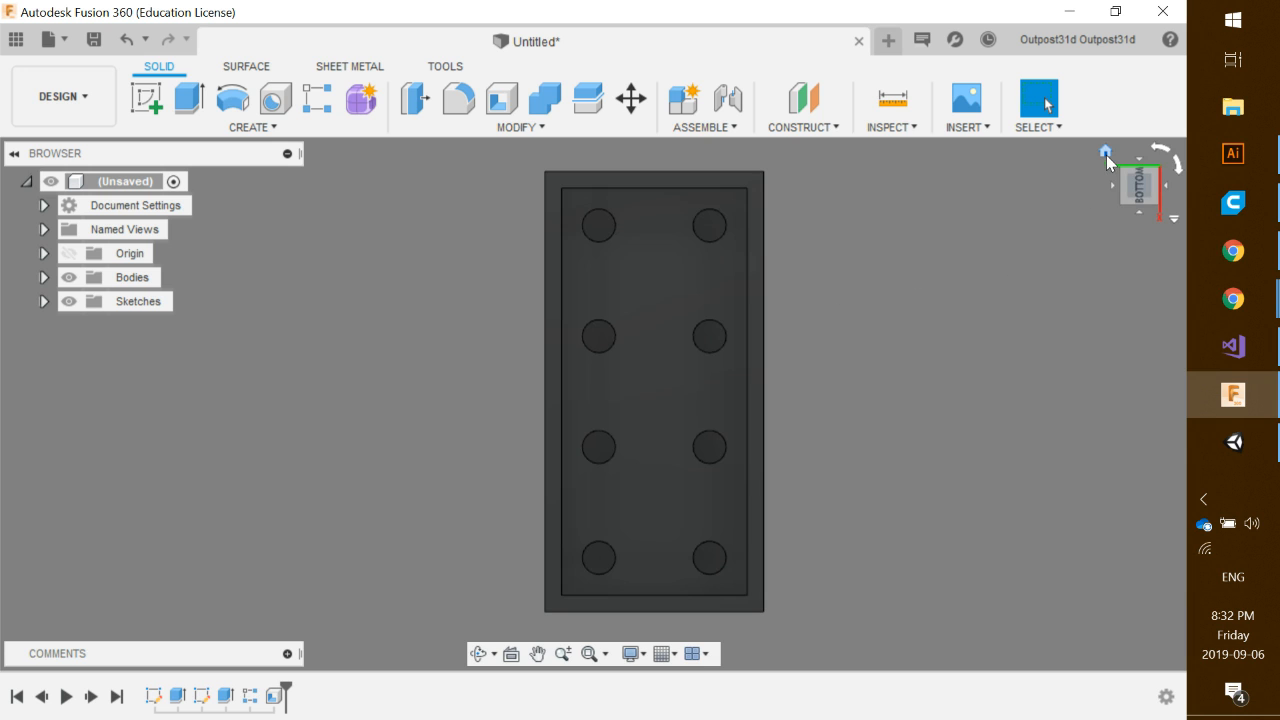
{"action": "left_click", "coordinate": [1106, 155]}
{"action": "mouse_move", "coordinate": [839, 302]}
{"action": "middle_mouse_down", "text": "shift"}
{"action": "mouse_move", "coordinate": [773, 492]}
{"action": "mouse_move", "coordinate": [680, 430]}
{"action": "mouse_move", "coordinate": [429, 309]}
{"action": "middle_mouse_up", "text": "shift"}
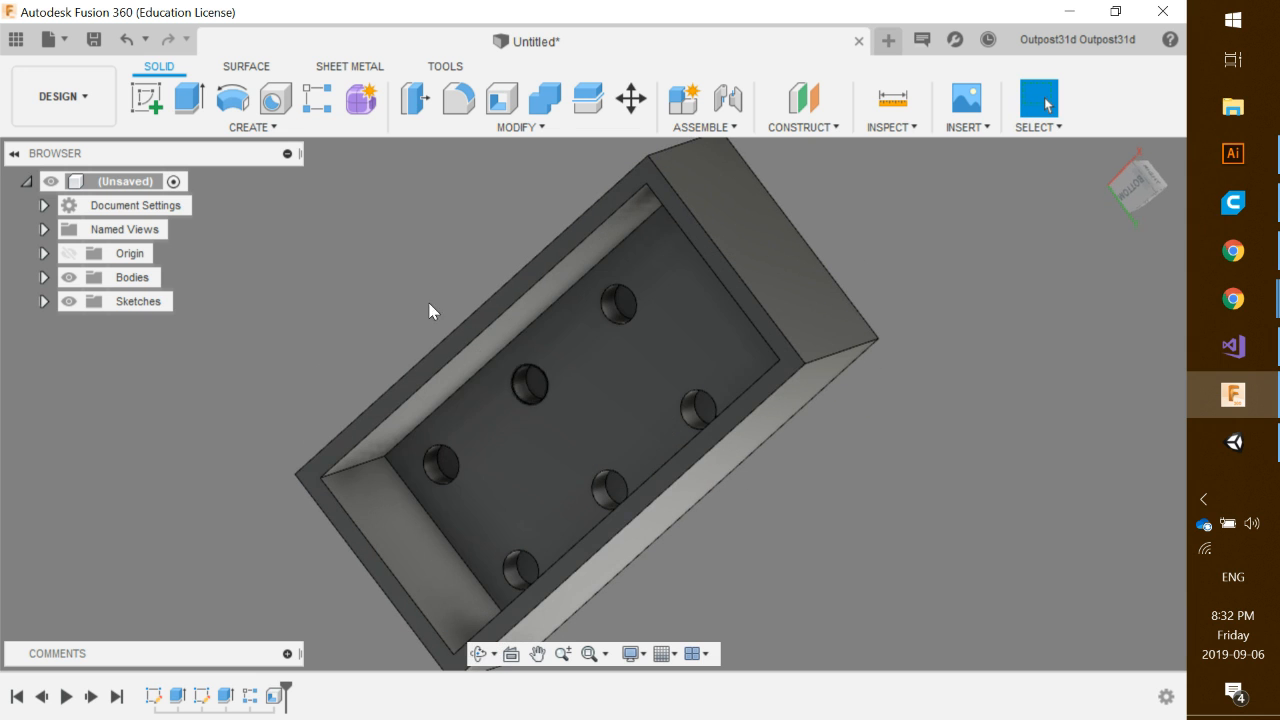
{"action": "left_click", "coordinate": [148, 100]}
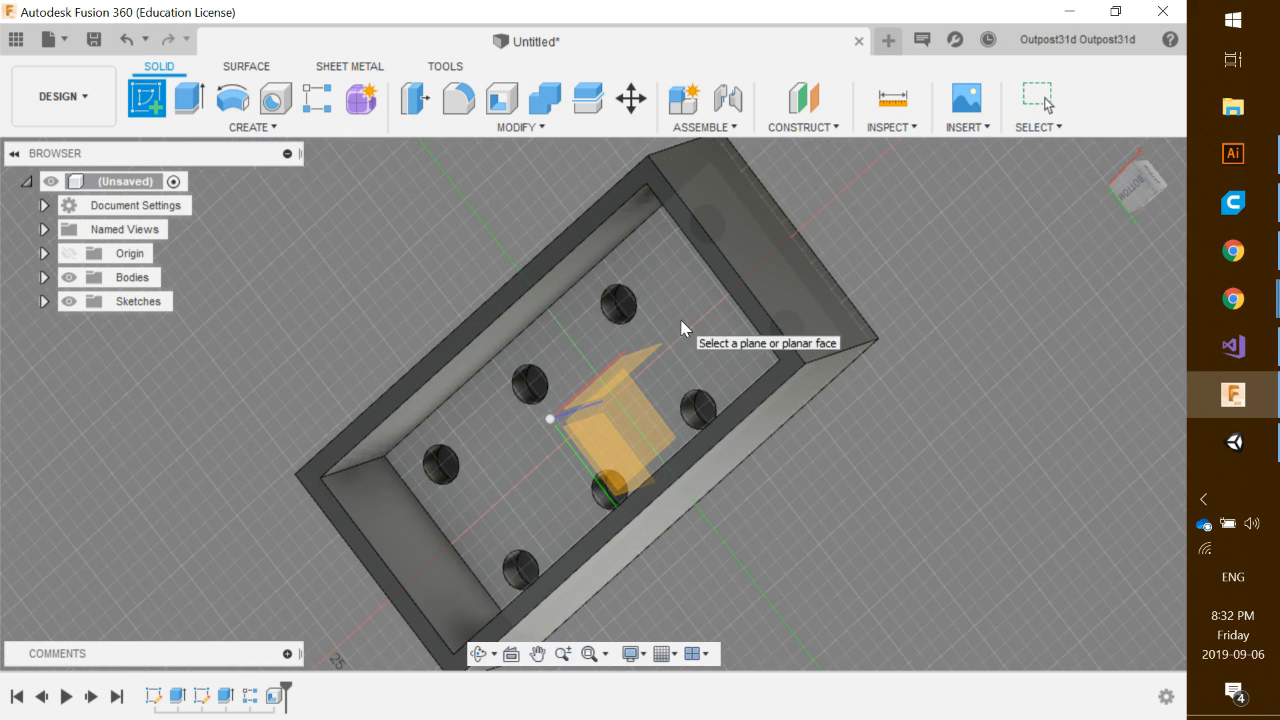
{"action": "left_click", "coordinate": [680, 324]}
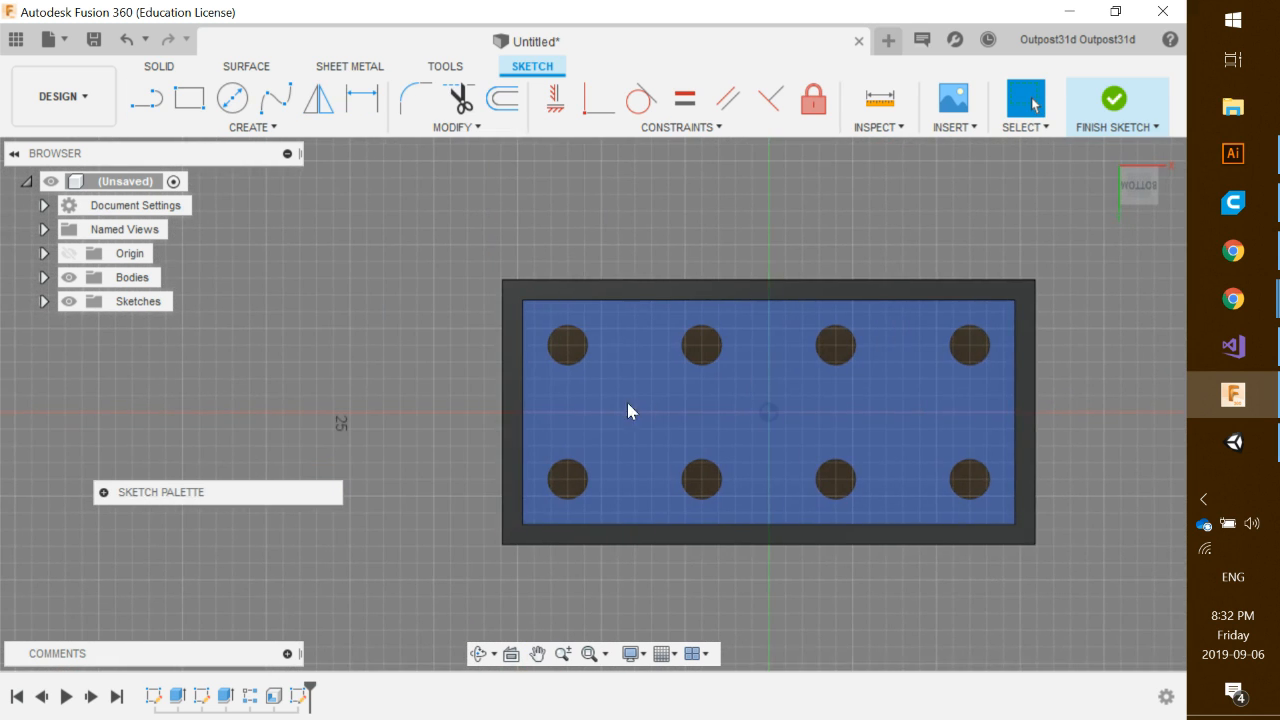
{"action": "middle_click_drag", "start_coordinate": [599, 412], "coordinate": [608, 340], "text": "shift"}
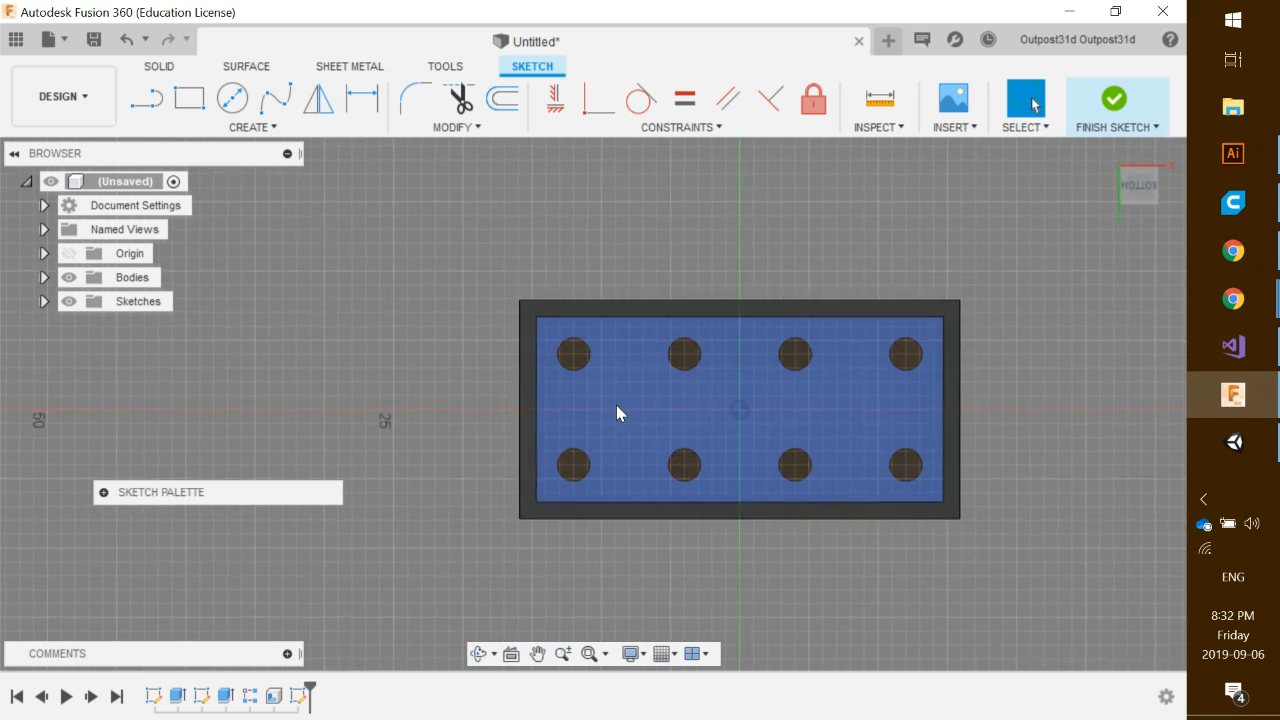
{"action": "scroll", "coordinate": [616, 405], "scroll_direction": "up", "scroll_amount": 5}
{"action": "scroll", "coordinate": [618, 400], "scroll_direction": "up", "scroll_amount": 2}
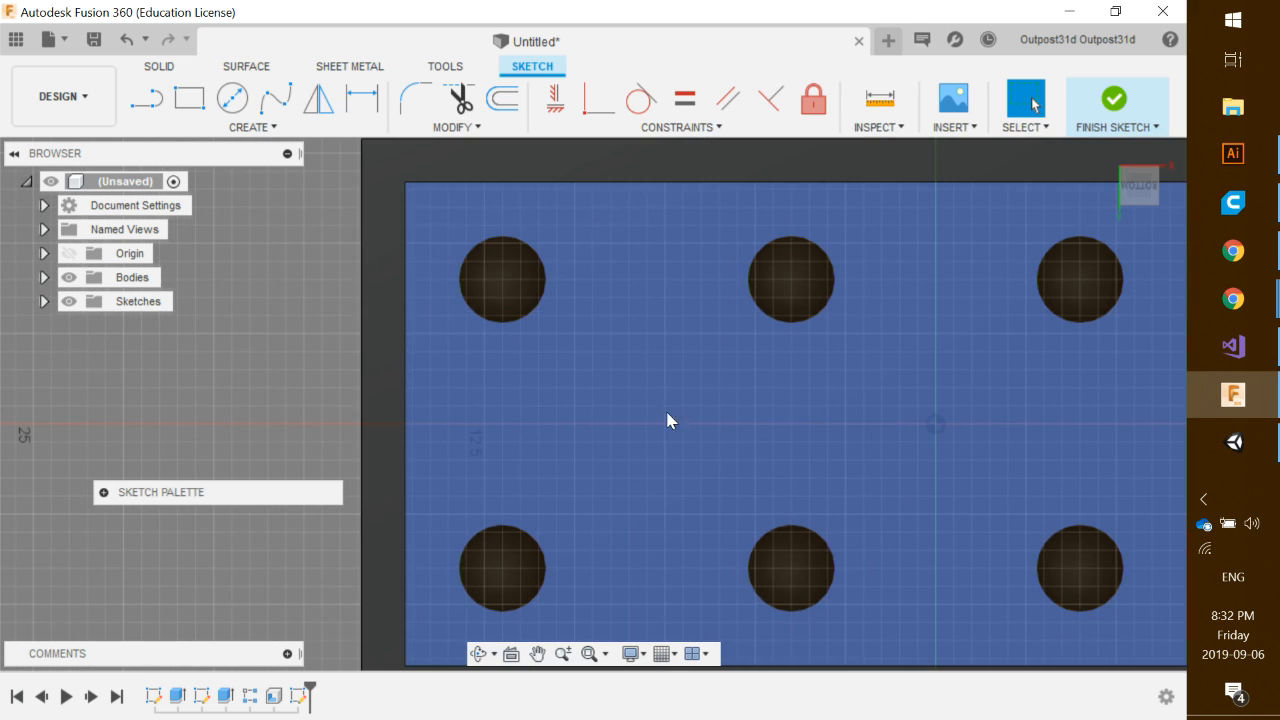
{"action": "scroll", "coordinate": [670, 422], "scroll_direction": "down", "scroll_amount": 1}
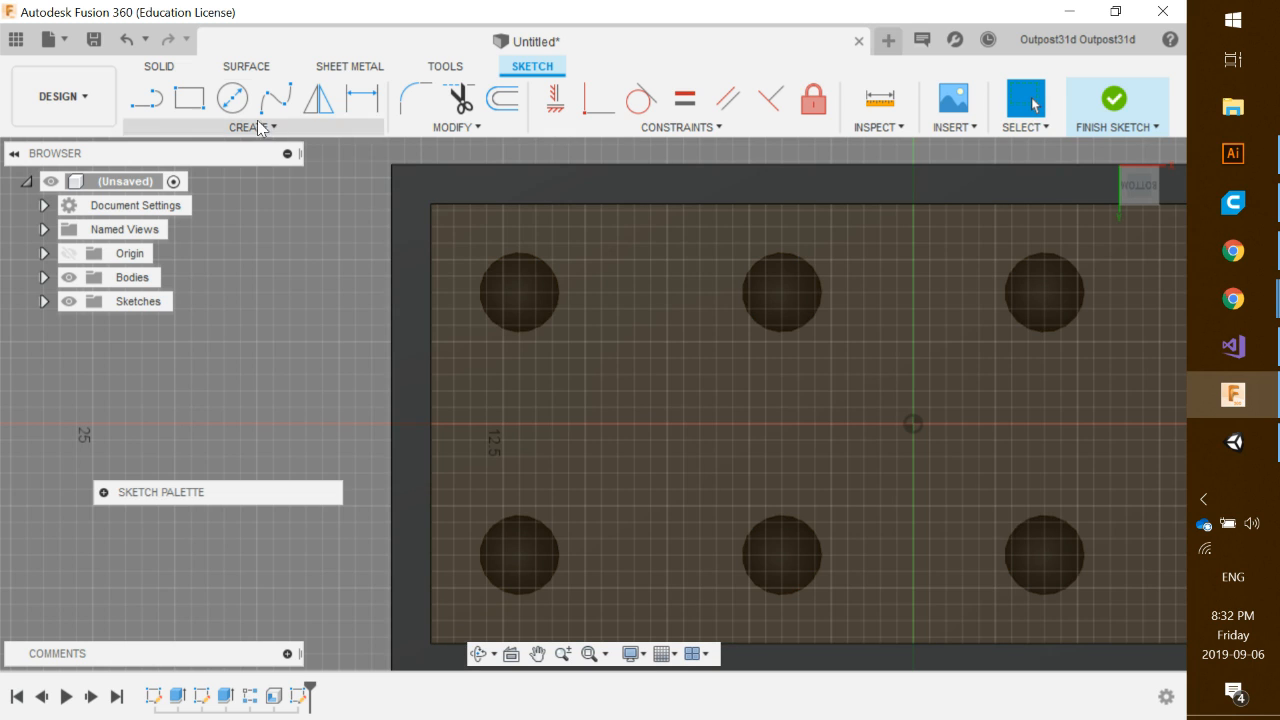
{"action": "left_click", "coordinate": [147, 100]}
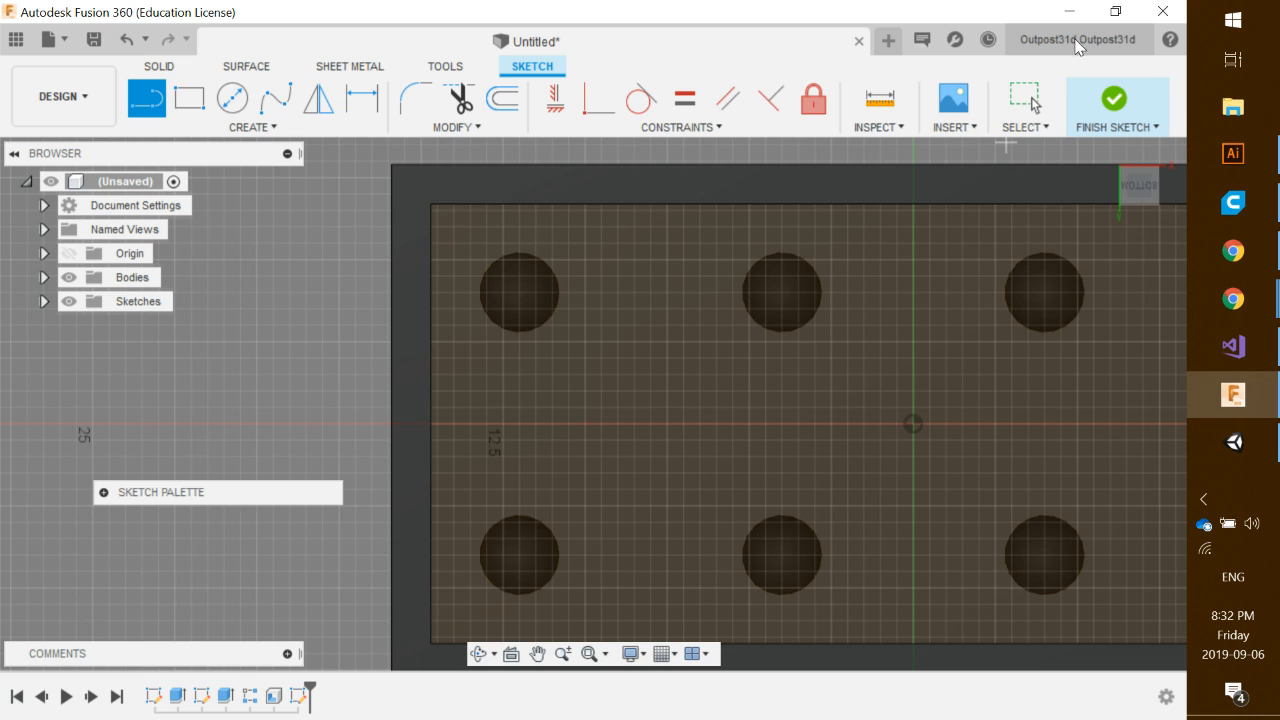
- Review the general Design preferences, including automatic projection of geometry on the active sketch plane
{"action": "left_click", "coordinate": [1087, 42]}
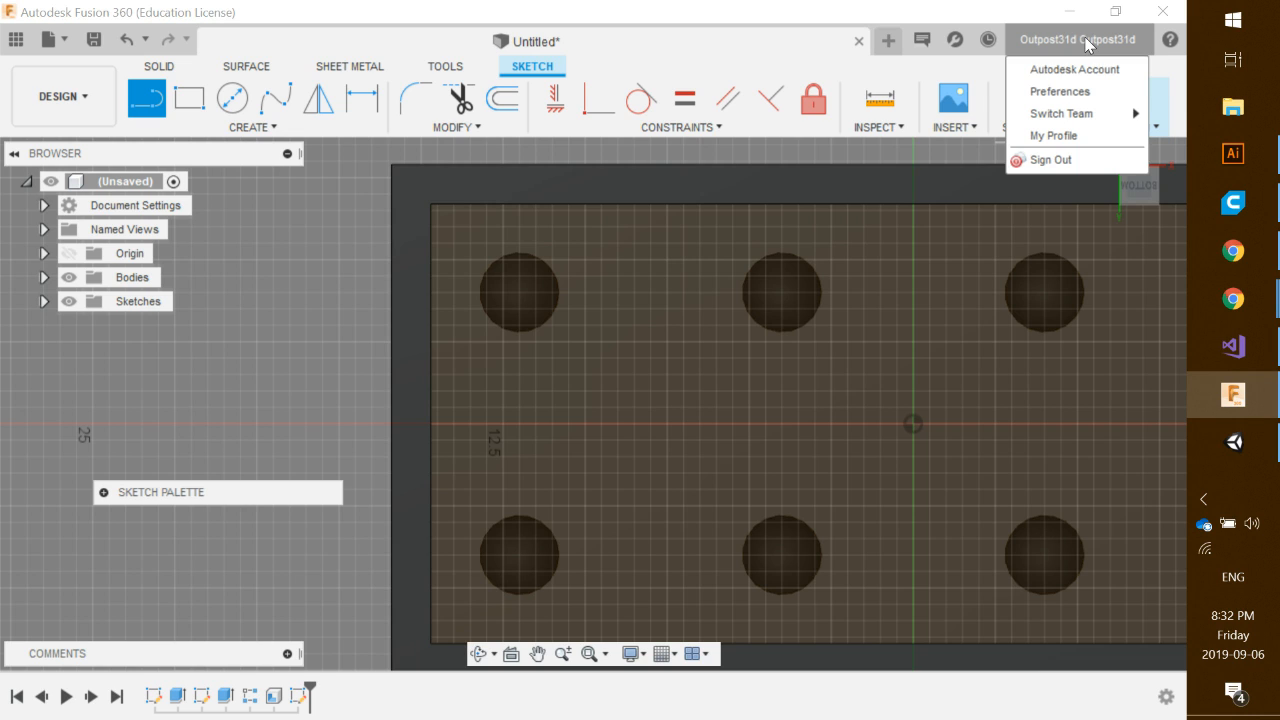
{"action": "left_click", "coordinate": [1075, 91]}
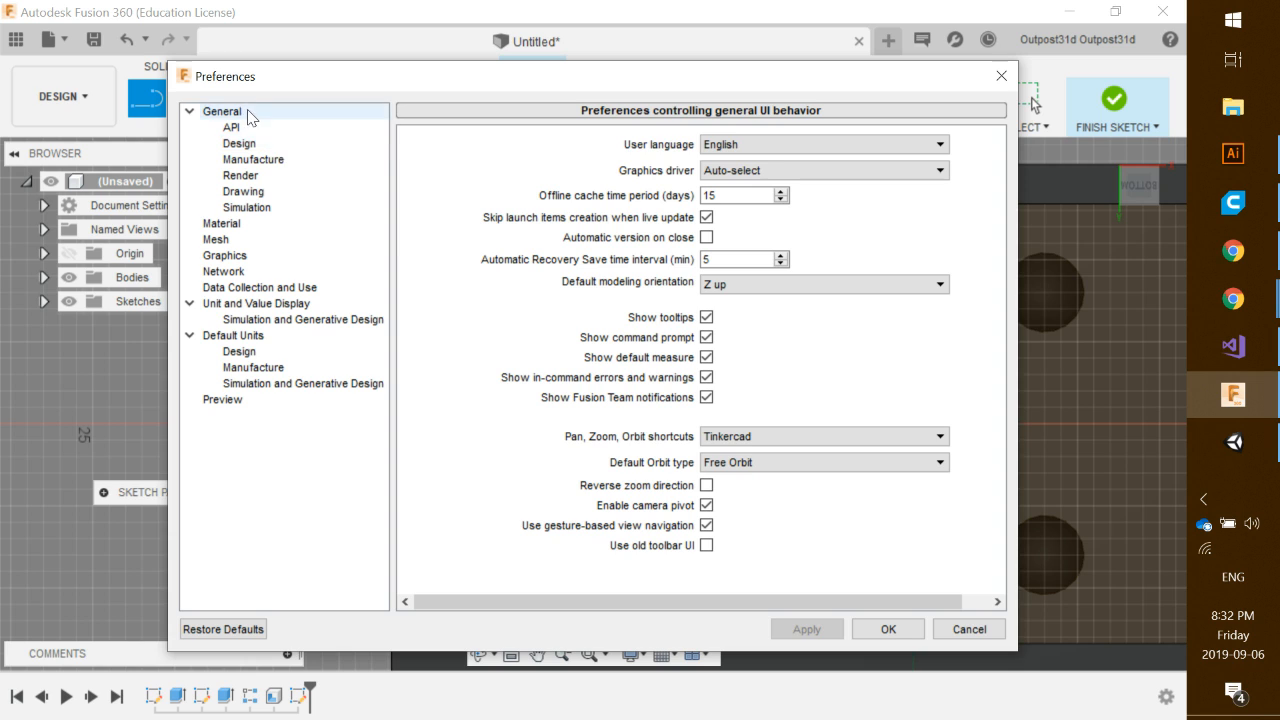
{"action": "left_click", "coordinate": [245, 144]}
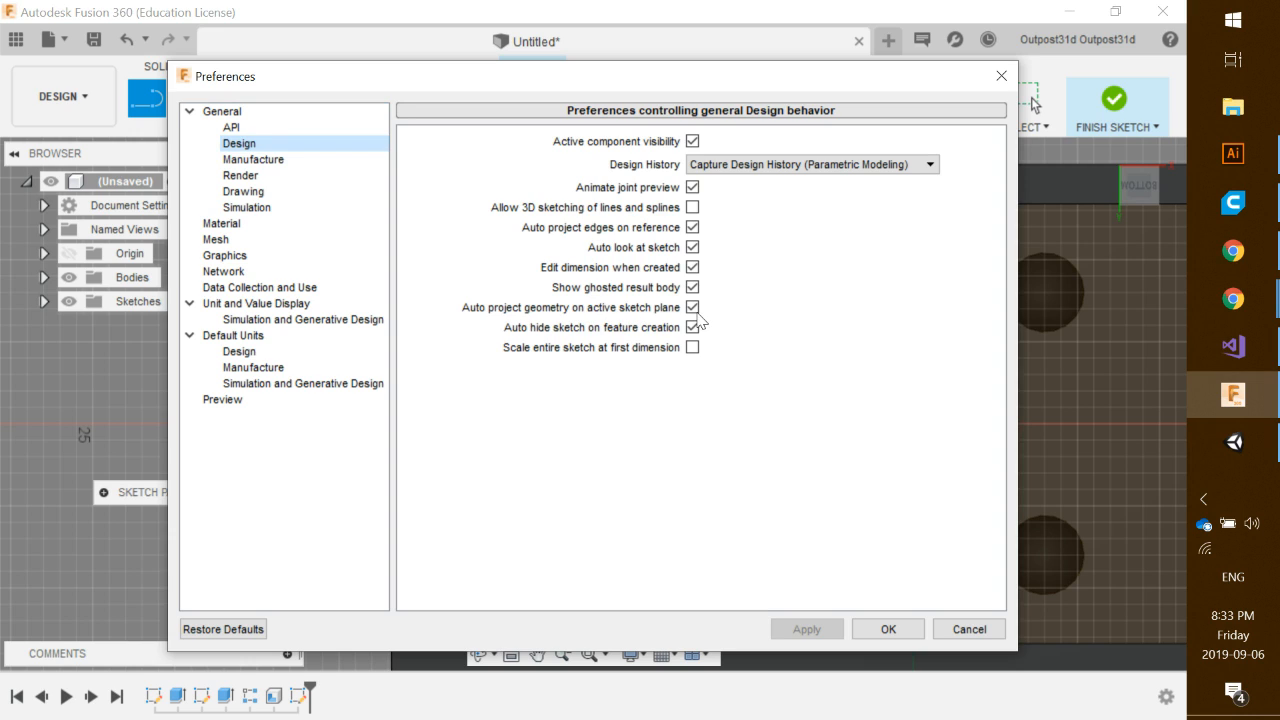
{"action": "left_click", "coordinate": [888, 629]}
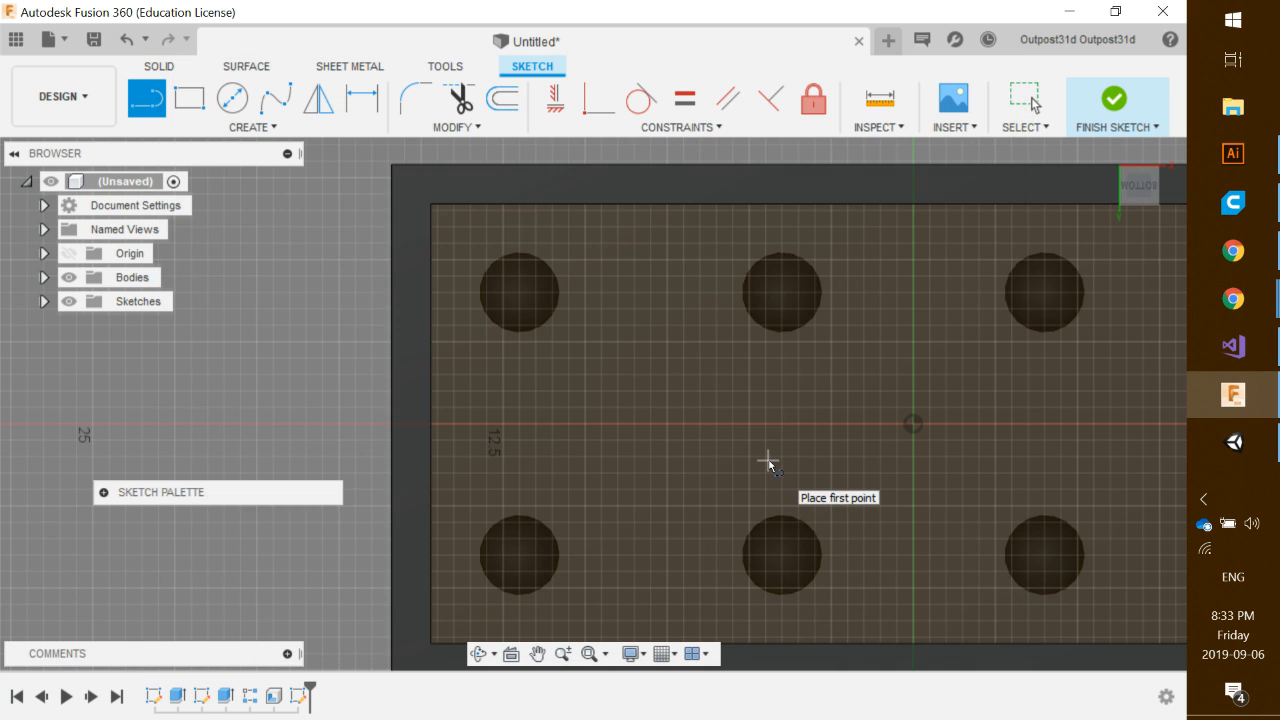
- Draw a diagonal construction line from the centre of a corner stud recess to the second recess of the opposite row
{"action": "mouse_move", "coordinate": [286, 491]}
{"action": "left_mouse_down"}
{"action": "mouse_move", "coordinate": [286, 206]}
{"action": "mouse_move", "coordinate": [255, 225]}
{"action": "mouse_move", "coordinate": [236, 346]}
{"action": "left_mouse_up"}
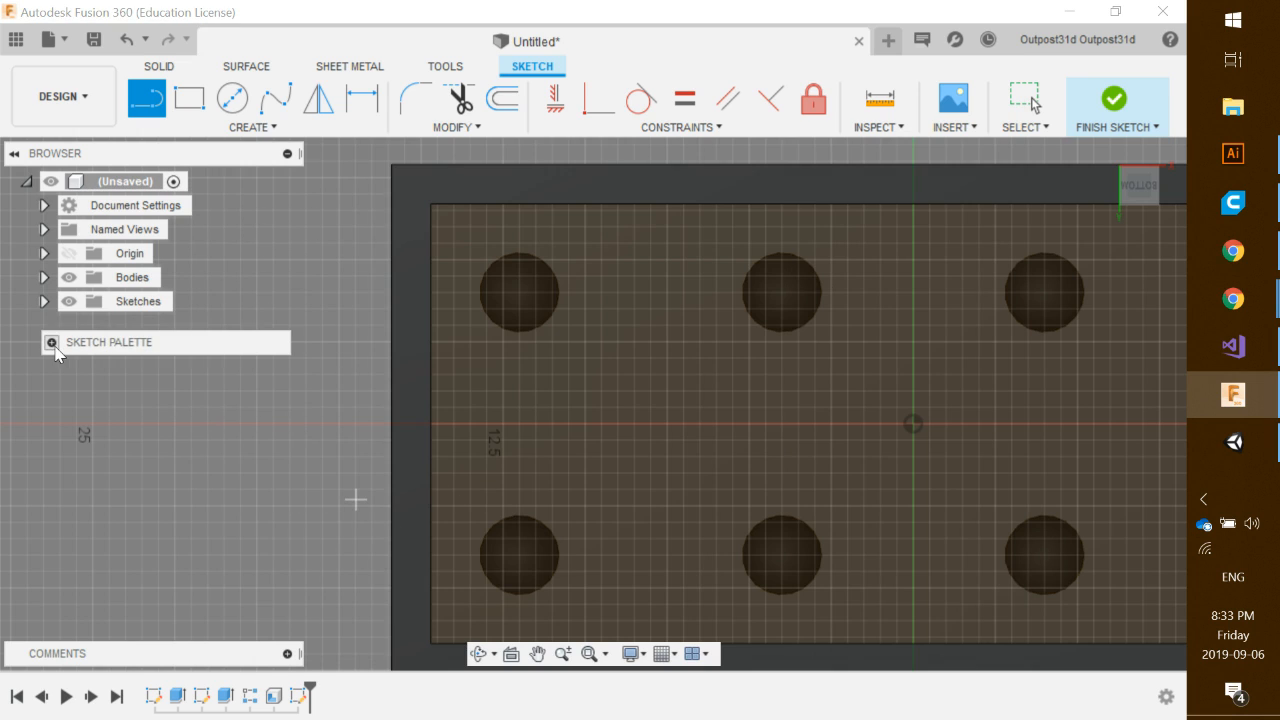
{"action": "left_click", "coordinate": [53, 345]}
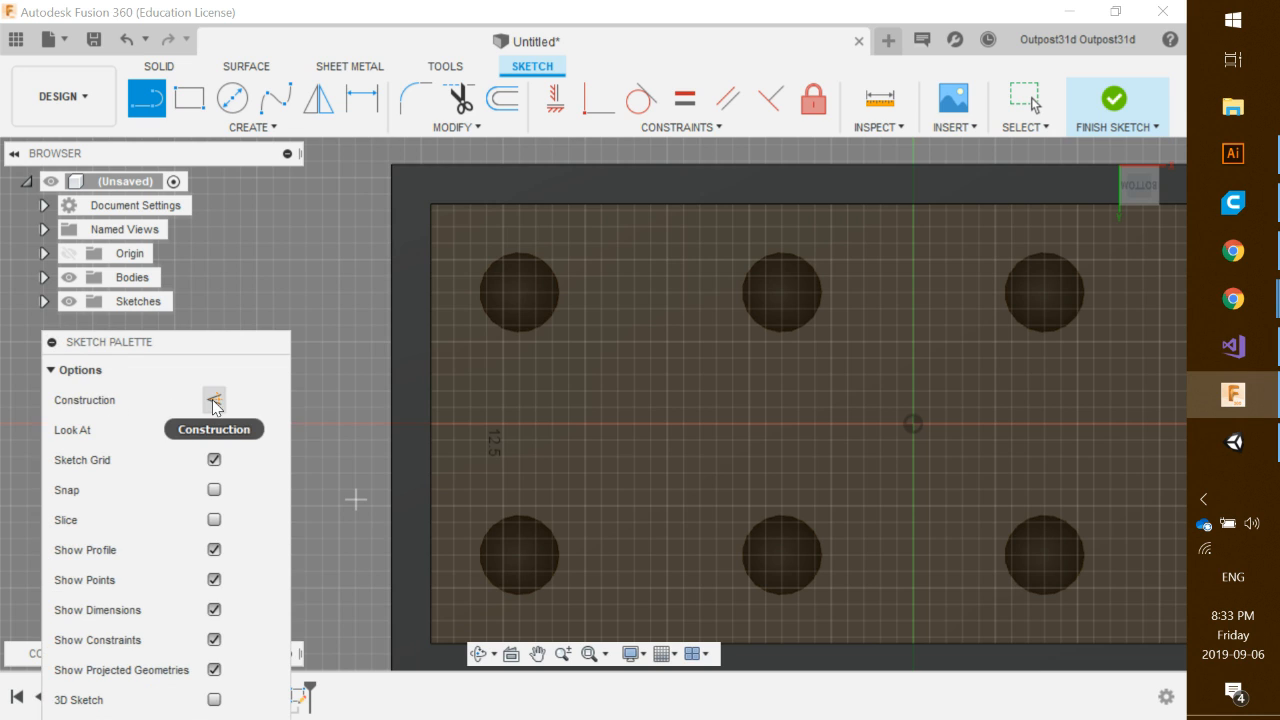
{"action": "left_click_drag", "start_coordinate": [205, 350], "coordinate": [189, 343]}
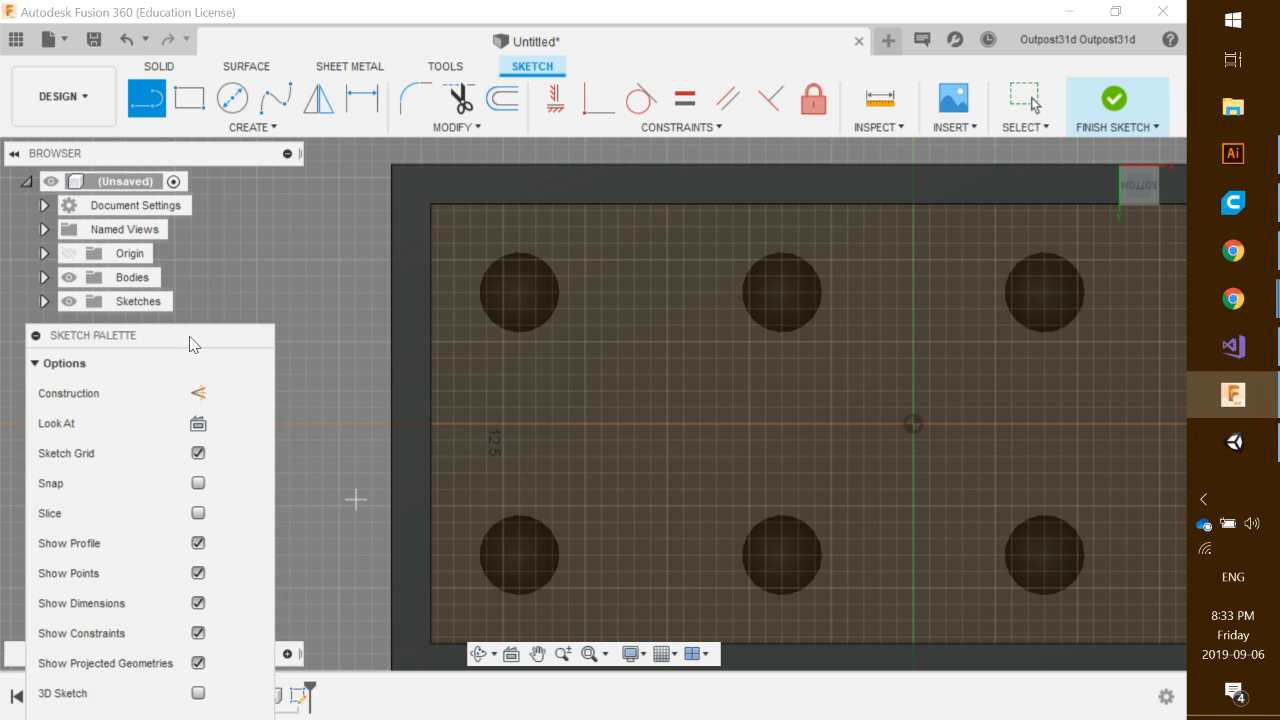
{"action": "left_click", "coordinate": [198, 392]}
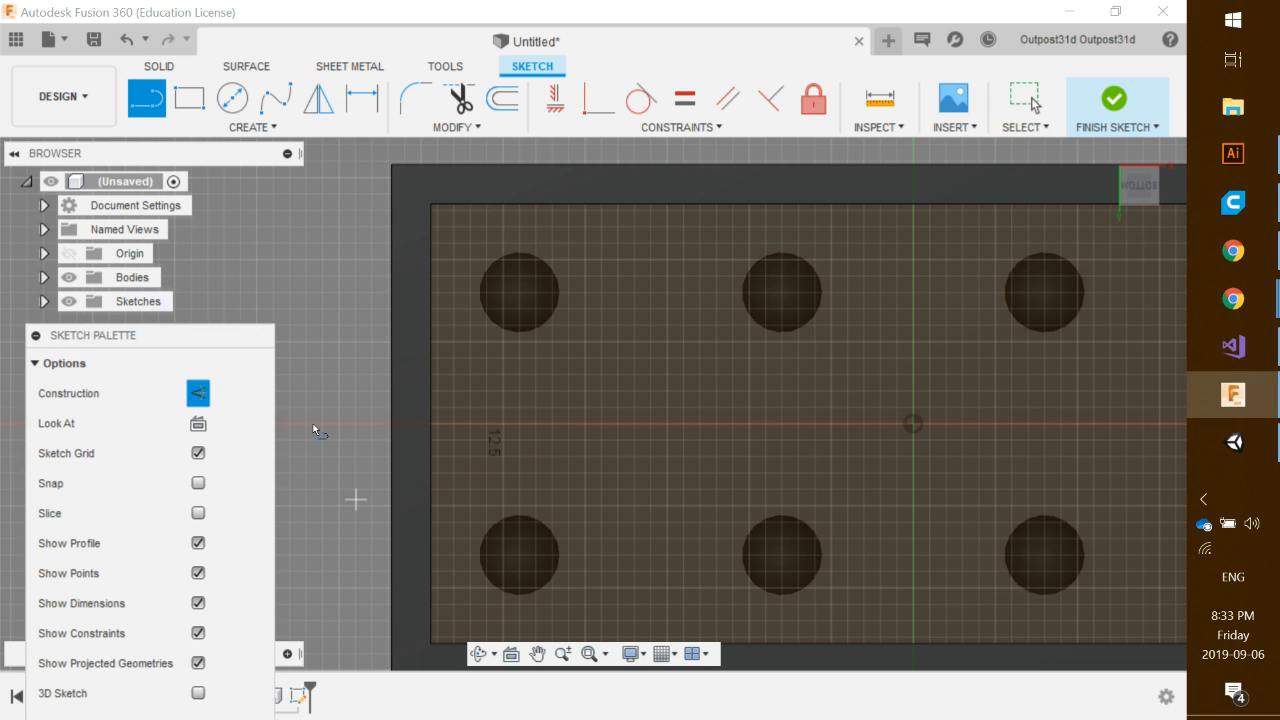
{"action": "left_click", "coordinate": [519, 554]}
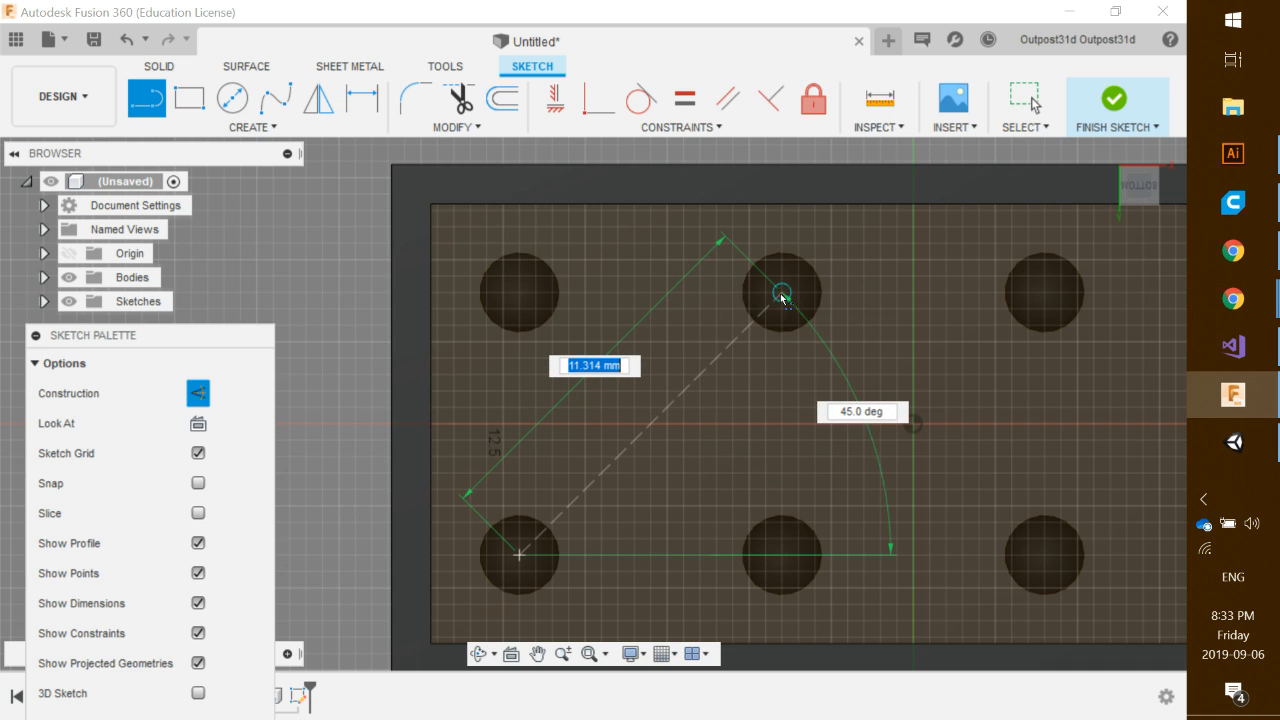
{"action": "left_click", "coordinate": [783, 295]}
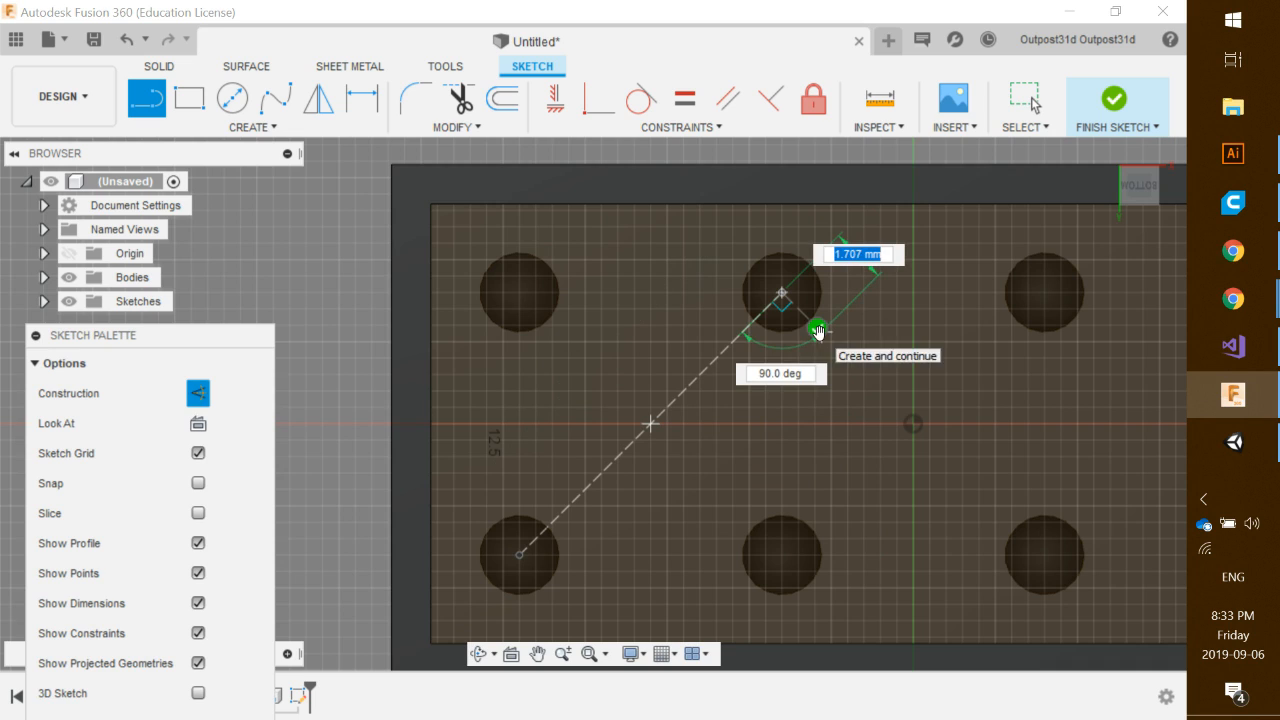
{"action": "key", "text": "Escape"}
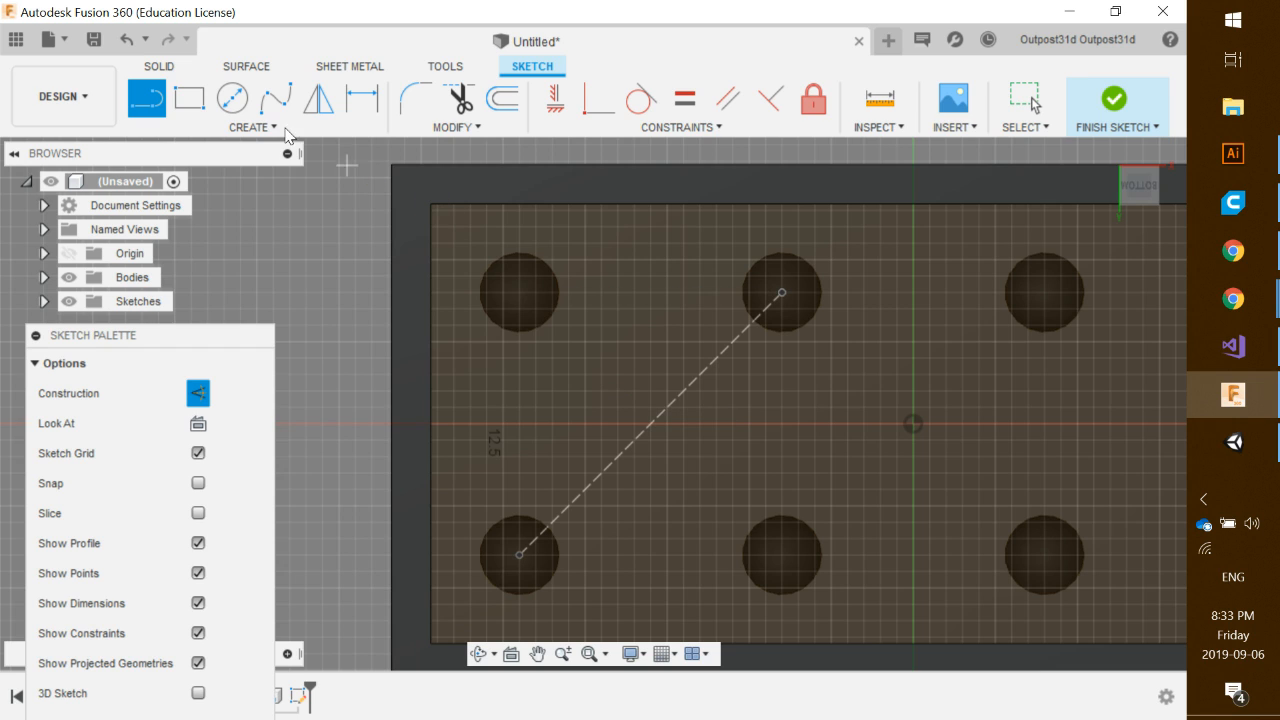
- Draw a non-construction circle of about 6.5 mm diameter, centred on the diagonal's midpoint and tangent to the stud's outer edge
{"action": "left_click", "coordinate": [233, 101]}
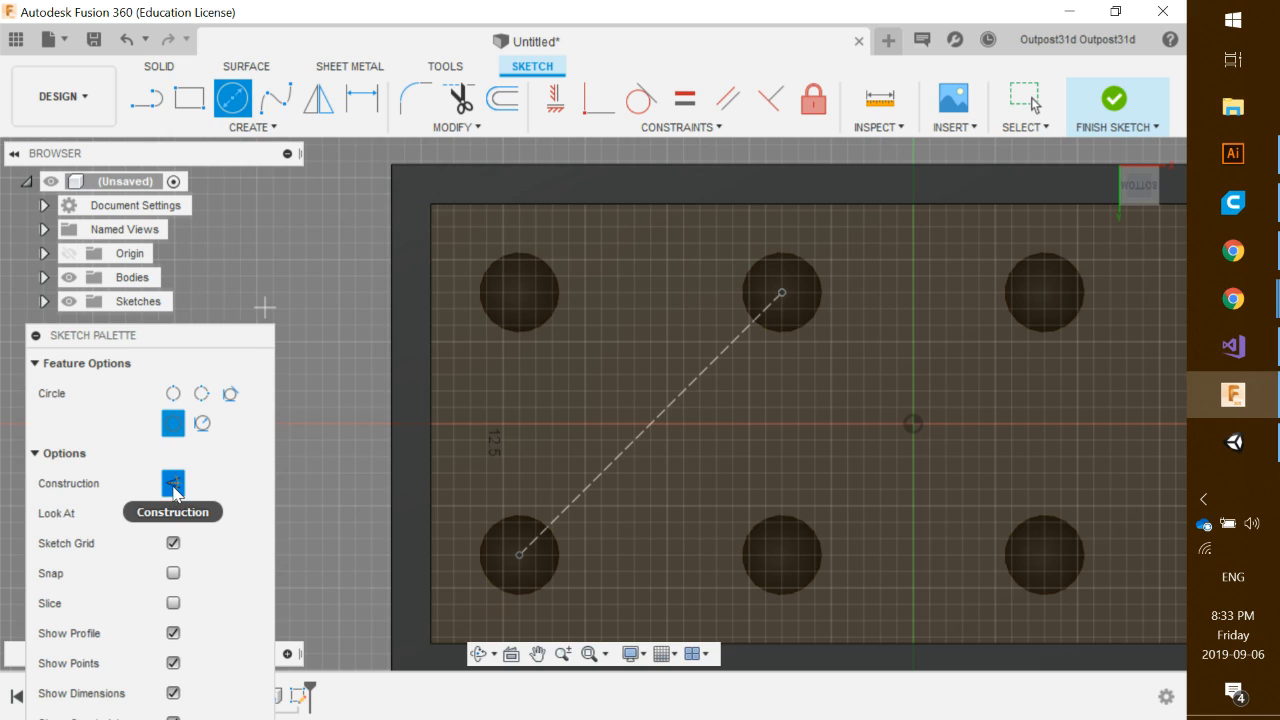
{"action": "left_click", "coordinate": [172, 484]}
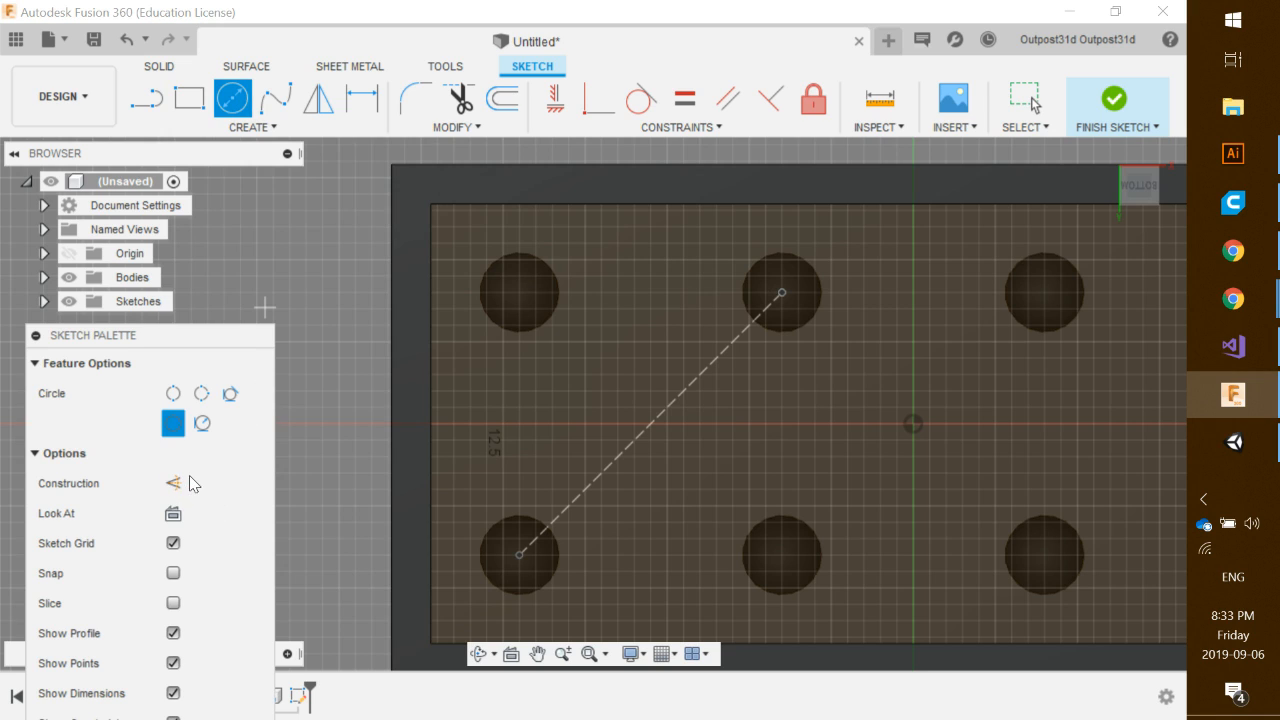
{"action": "left_click_drag", "start_coordinate": [184, 336], "coordinate": [187, 274]}
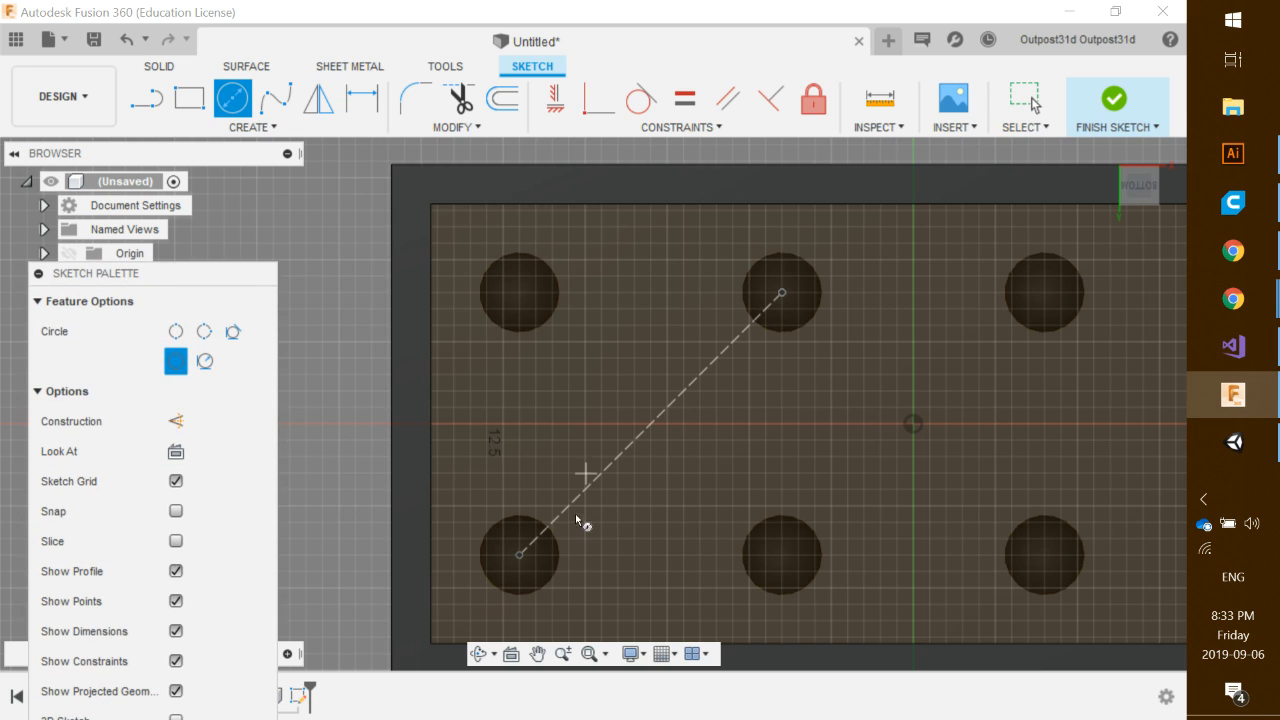
{"action": "left_click", "coordinate": [651, 423]}
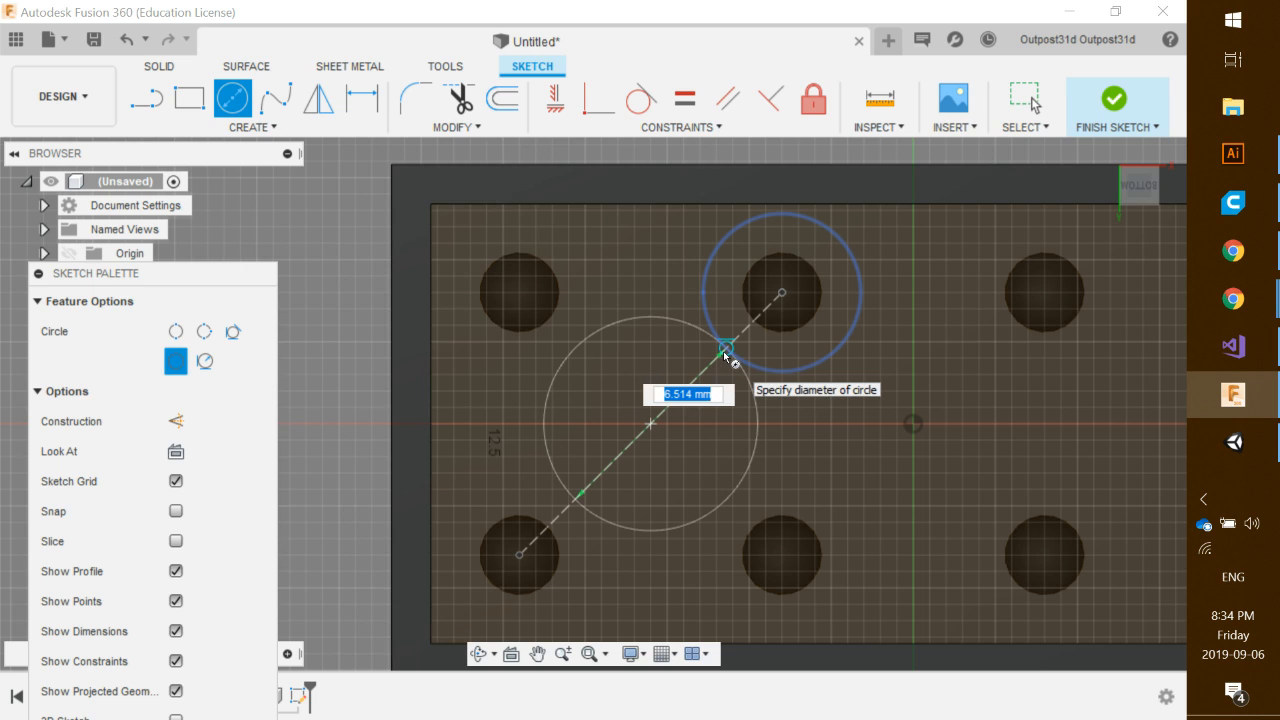
{"action": "left_click", "coordinate": [724, 353]}
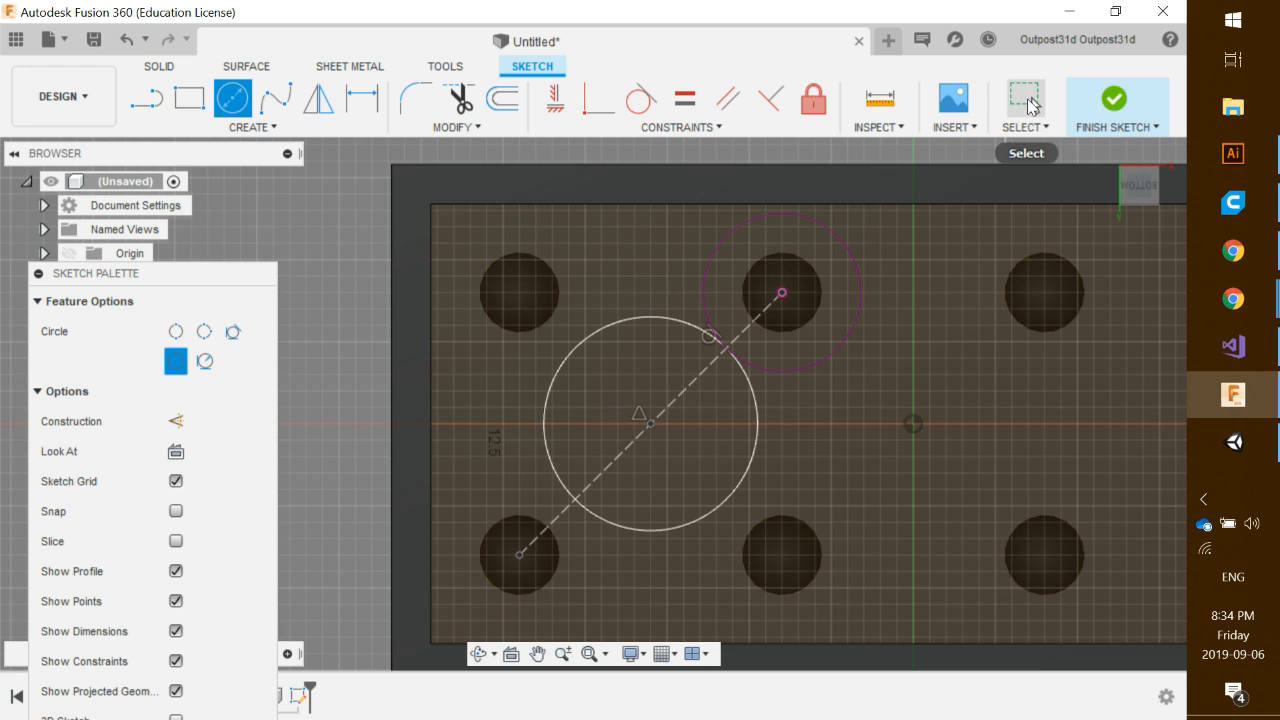
- Offset the tube circle 1 mm inward to form a concentric ring profile
{"action": "left_click", "coordinate": [1030, 104]}
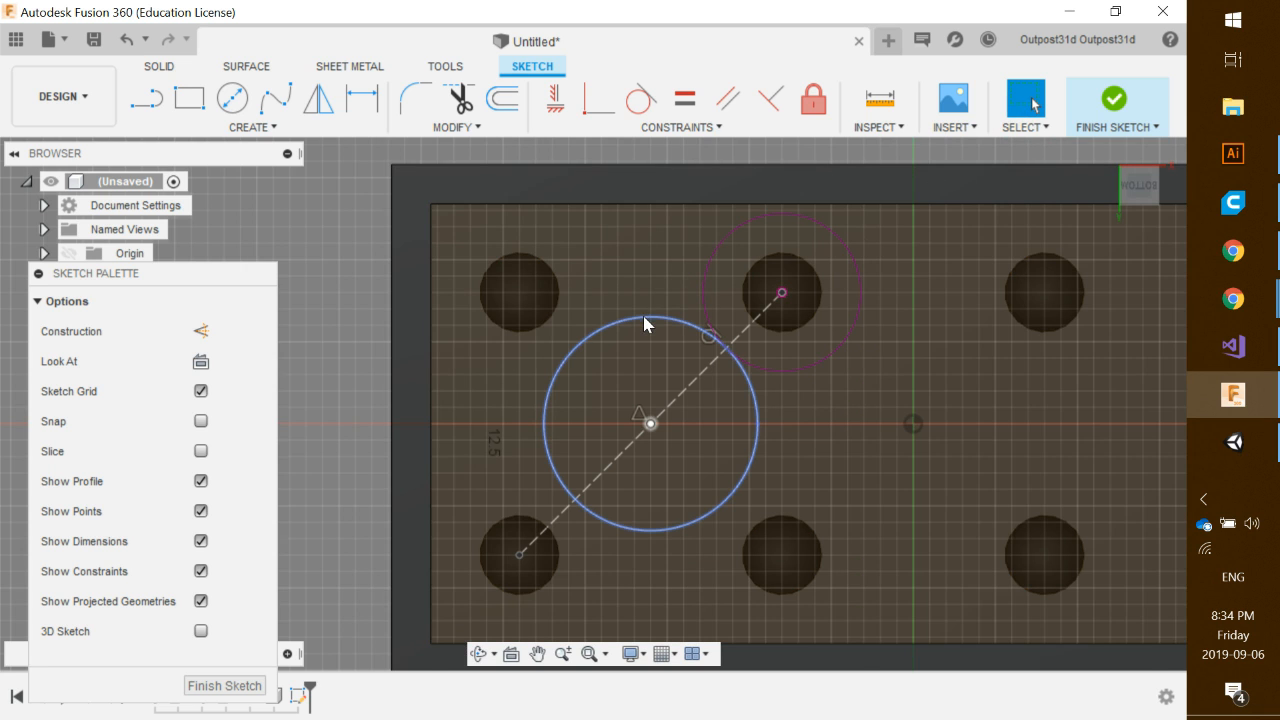
{"action": "left_click", "coordinate": [645, 320]}
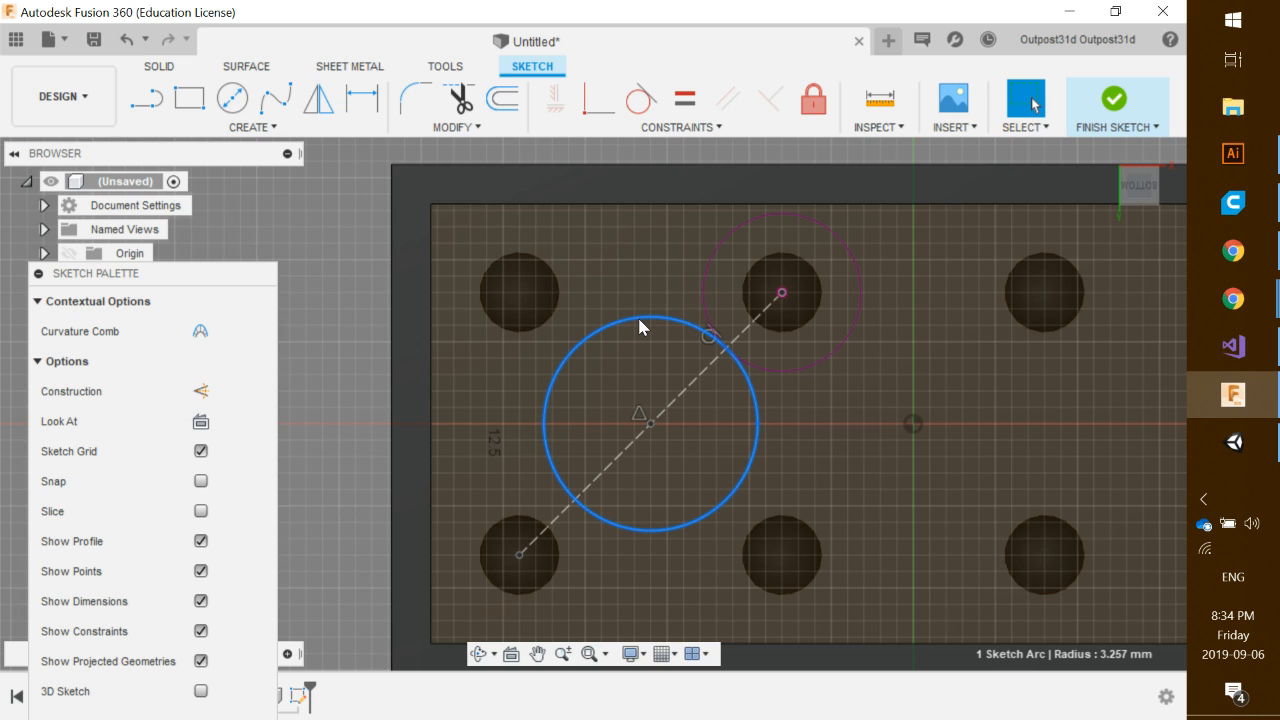
{"action": "key", "text": "o"}
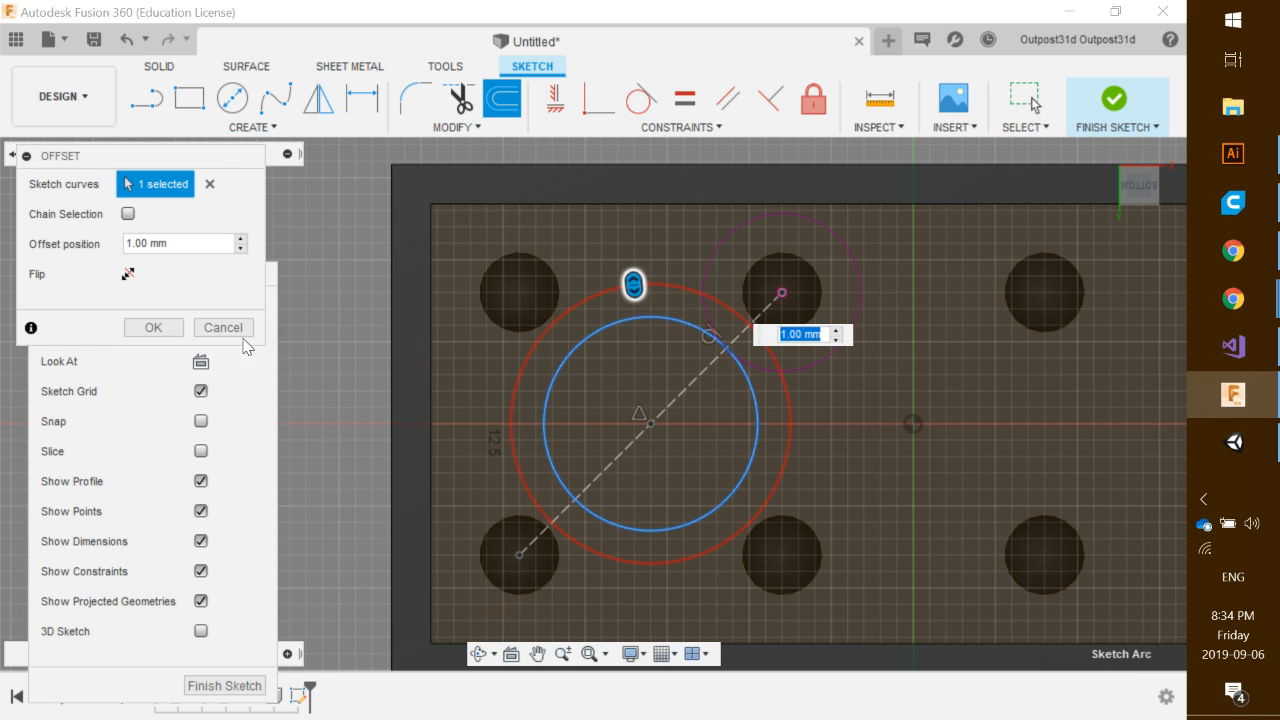
{"action": "left_click_drag", "start_coordinate": [191, 156], "coordinate": [338, 230]}
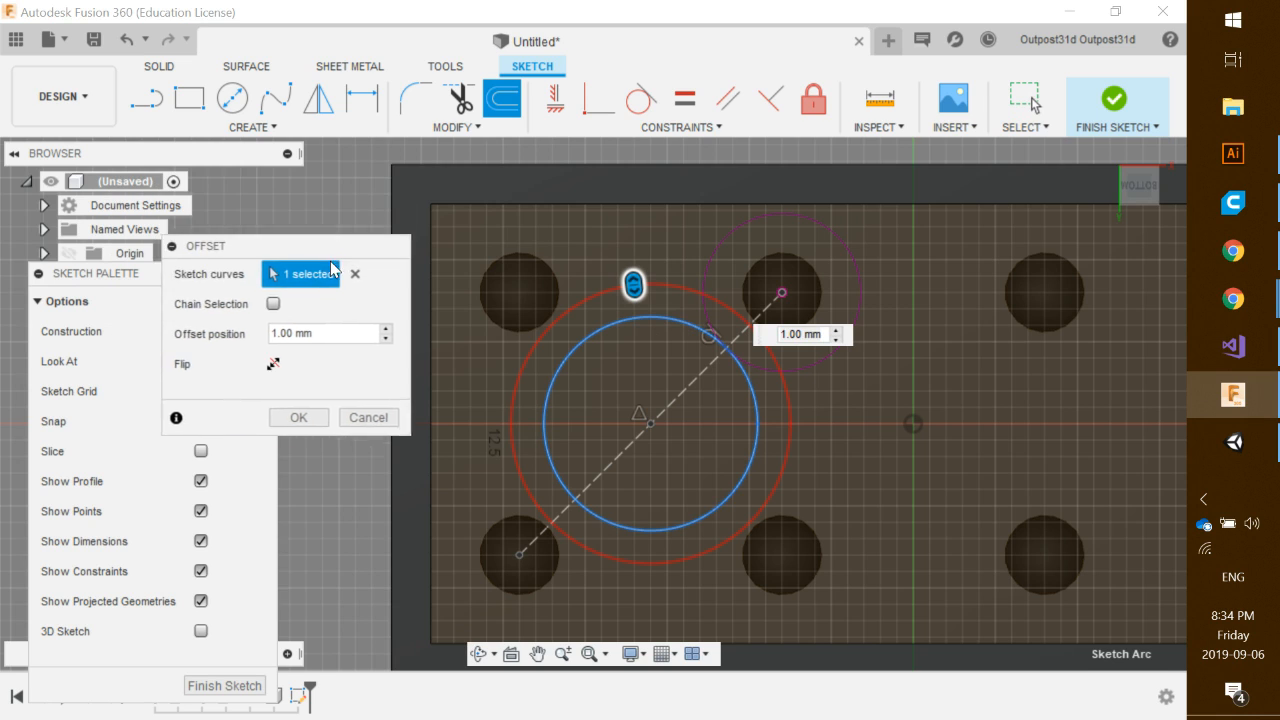
{"action": "mouse_move", "coordinate": [77, 271]}
{"action": "left_mouse_down"}
{"action": "mouse_move", "coordinate": [66, 272]}
{"action": "mouse_move", "coordinate": [88, 543]}
{"action": "left_mouse_up"}
{"action": "left_click_drag", "start_coordinate": [266, 232], "coordinate": [122, 330]}
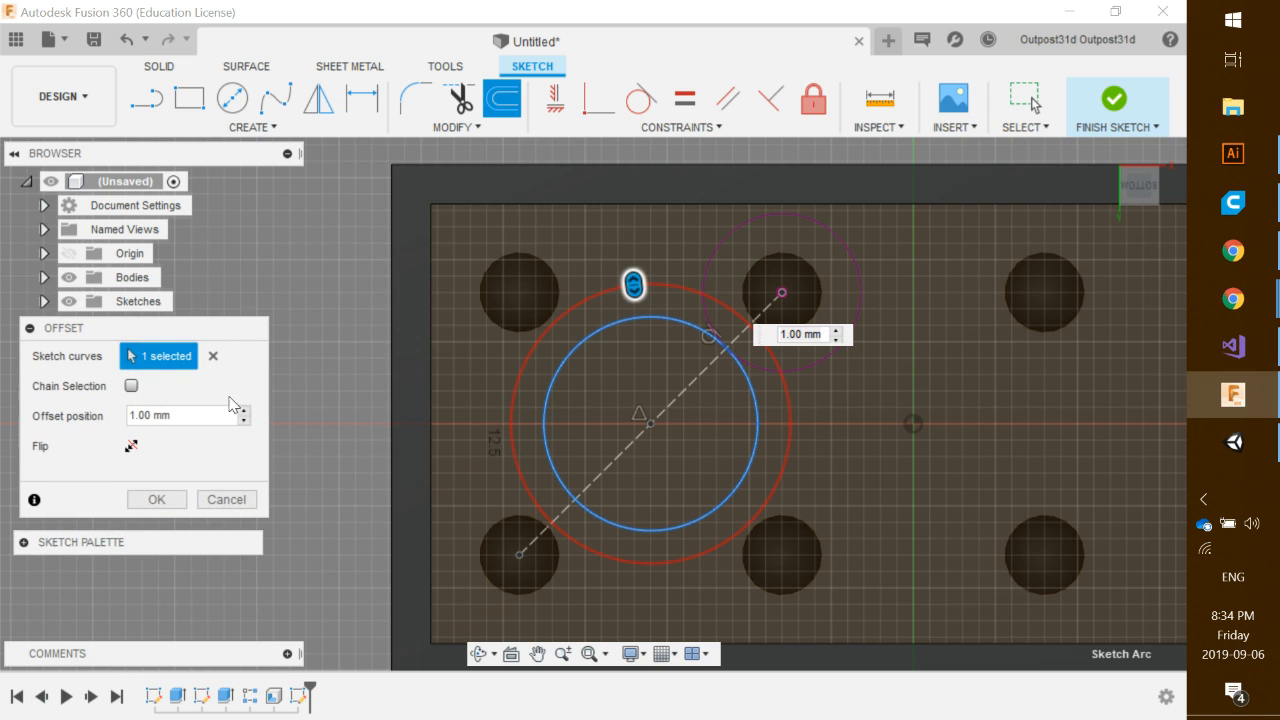
{"action": "mouse_move", "coordinate": [633, 287]}
{"action": "left_mouse_down"}
{"action": "mouse_move", "coordinate": [638, 360]}
{"action": "mouse_move", "coordinate": [629, 215]}
{"action": "mouse_move", "coordinate": [614, 309]}
{"action": "mouse_move", "coordinate": [612, 261]}
{"action": "left_mouse_up"}
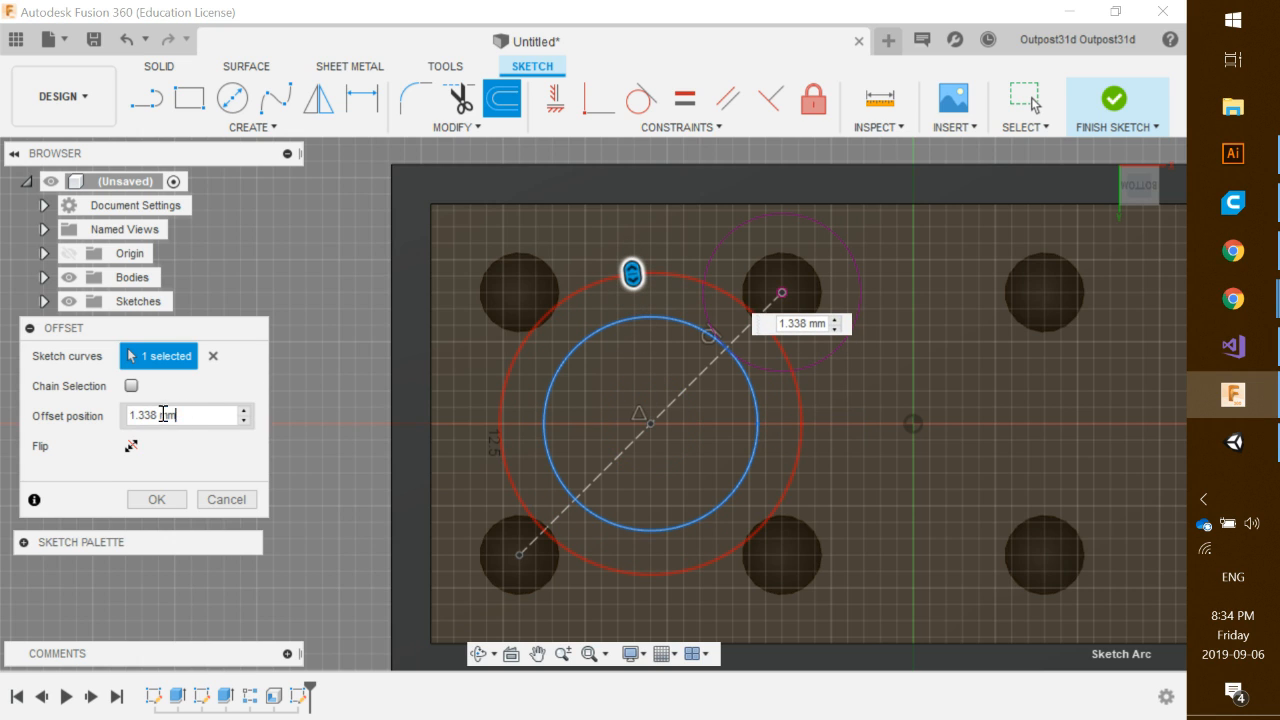
{"action": "left_click_drag", "start_coordinate": [163, 414], "coordinate": [128, 417]}
{"action": "key", "text": "BackSpace"}
{"action": "type", "text": "-1"}
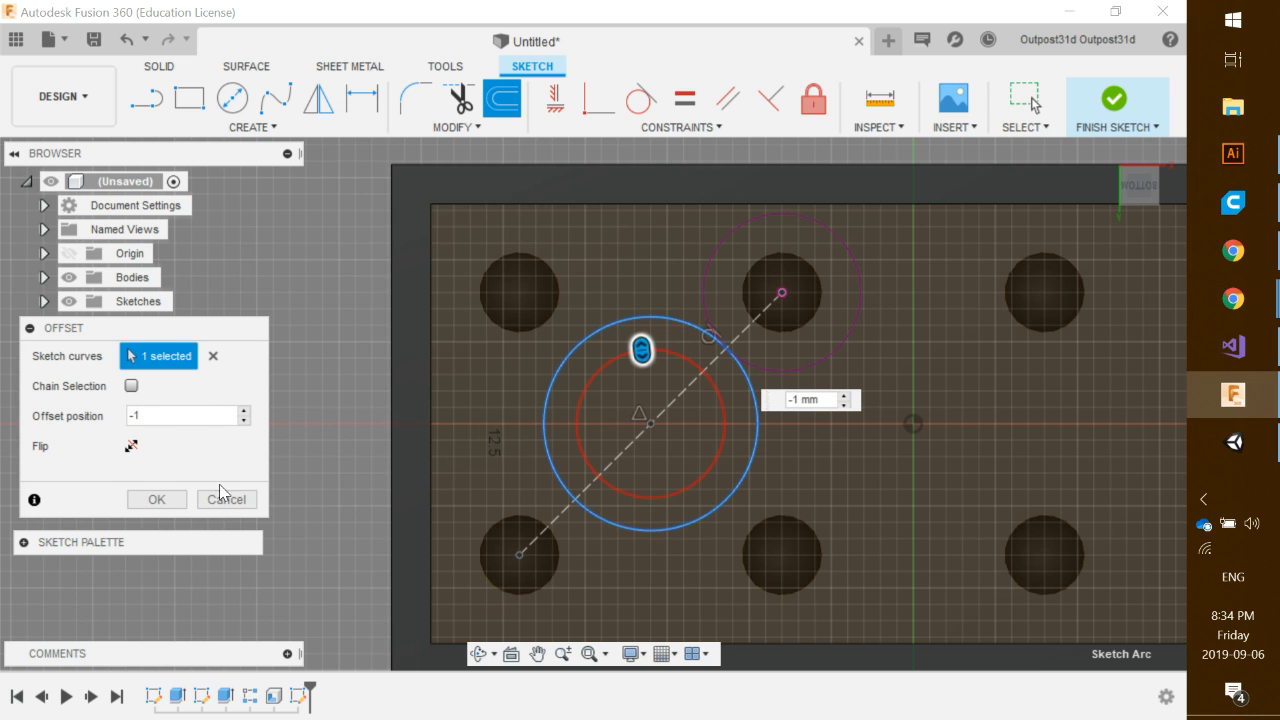
{"action": "left_click", "coordinate": [155, 499]}
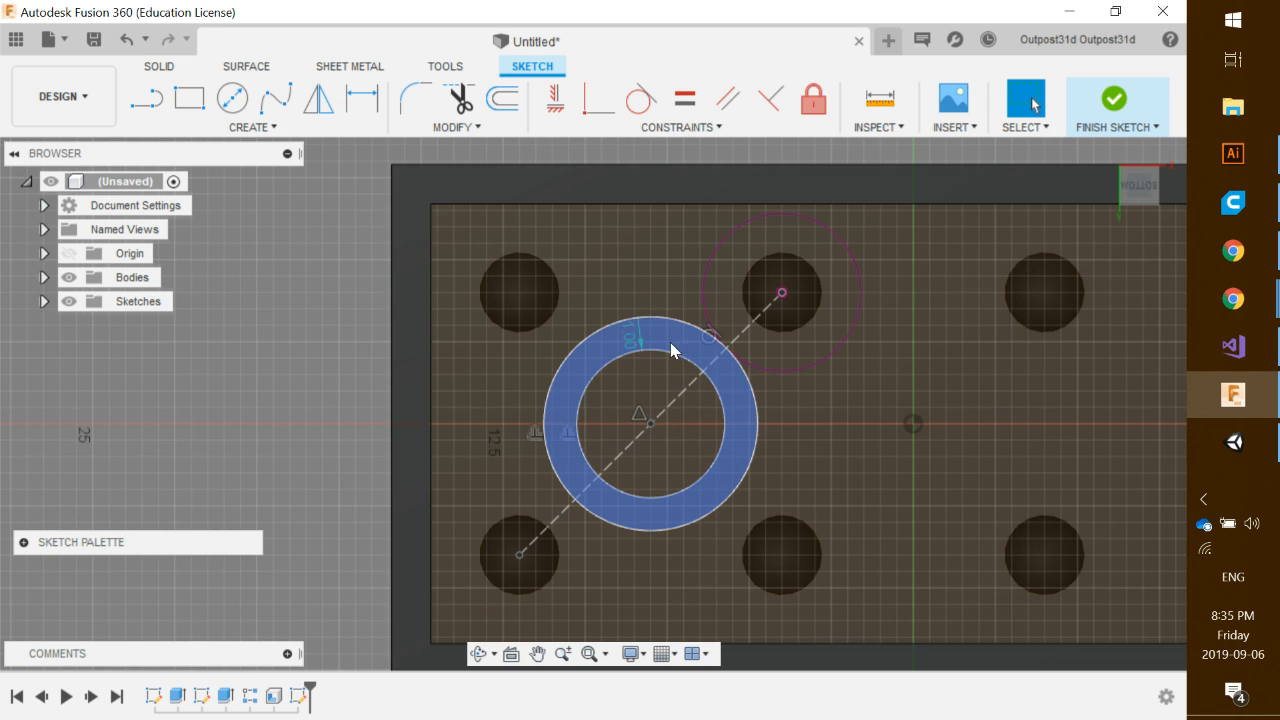
- Start extruding the ring profile about 8.4 mm from the inner floor toward the block's open side
{"action": "middle_click_drag", "start_coordinate": [670, 342], "coordinate": [670, 365], "text": "shift"}
{"action": "left_click", "coordinate": [1031, 97]}
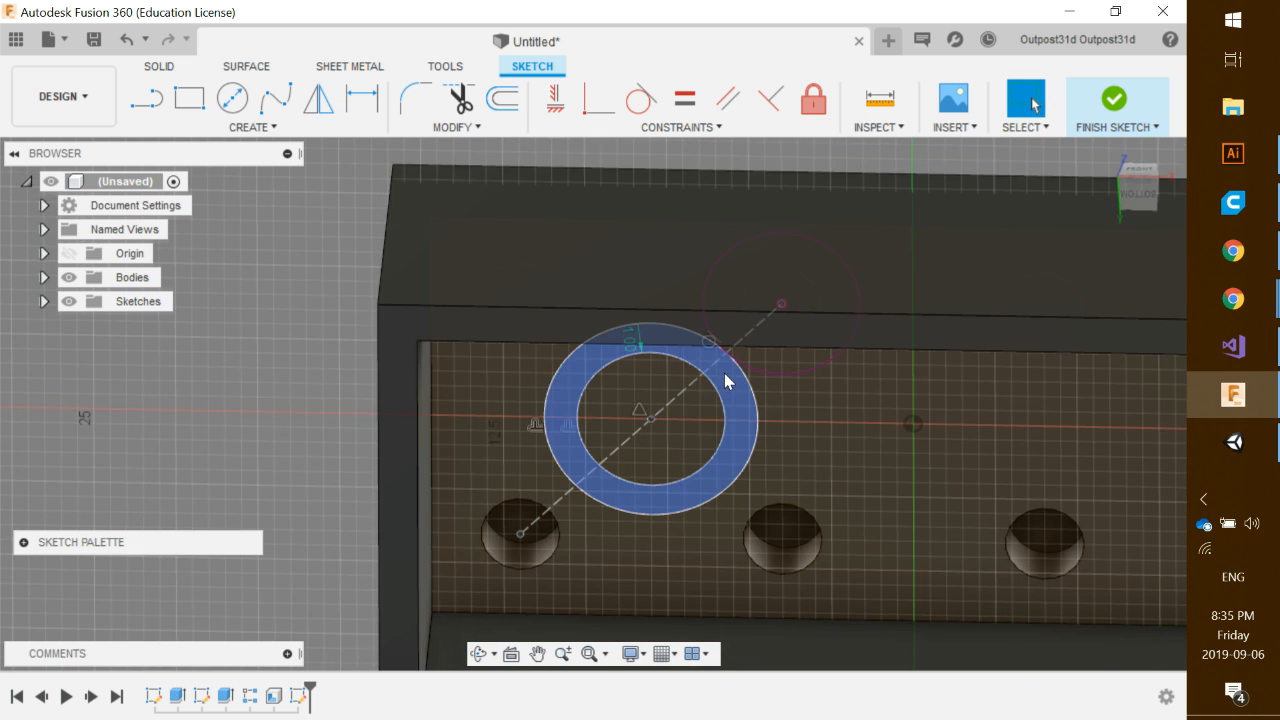
{"action": "left_click", "coordinate": [731, 414]}
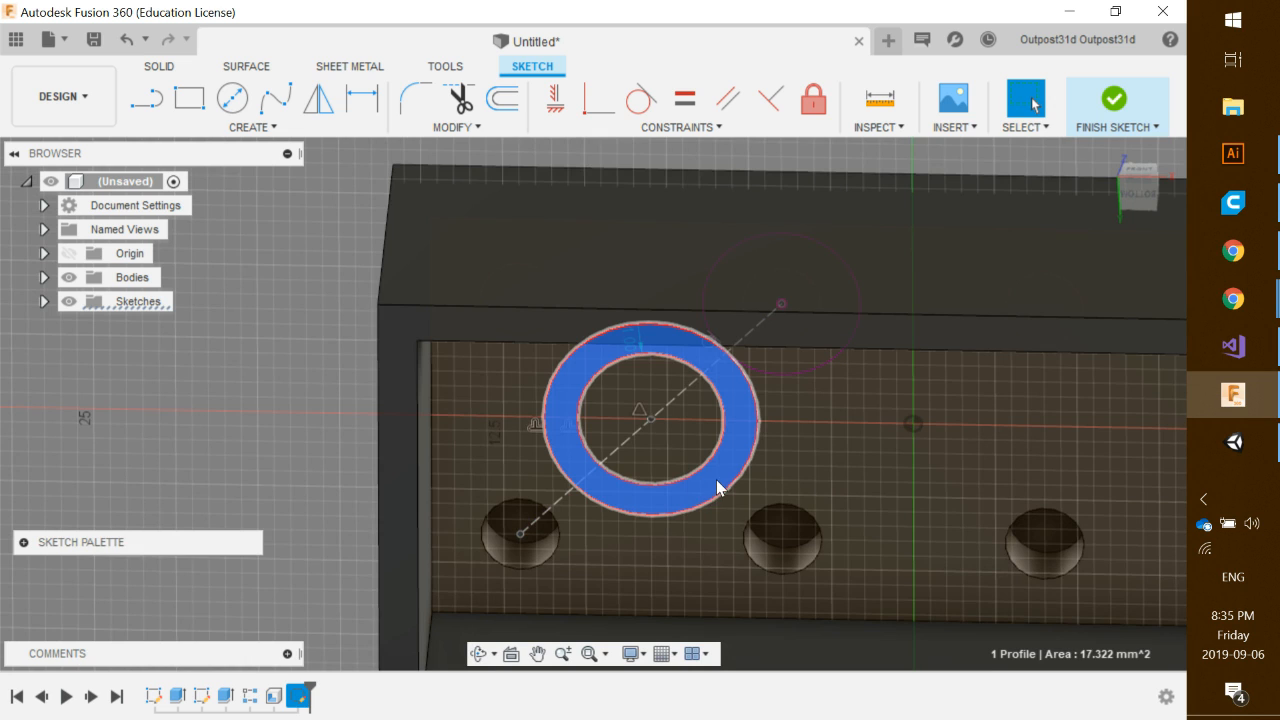
{"action": "middle_click_drag", "start_coordinate": [717, 488], "coordinate": [727, 470], "text": "shift"}
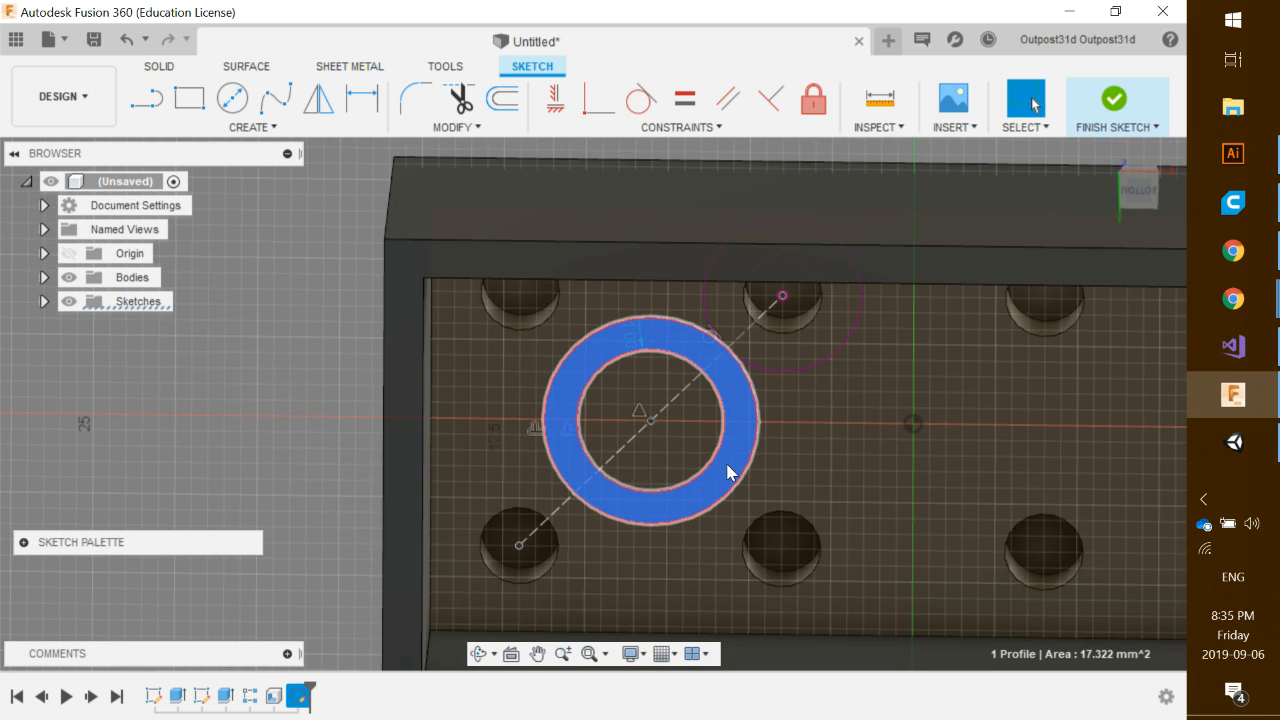
{"action": "key", "text": "e"}
{"action": "middle_click_drag", "start_coordinate": [631, 512], "coordinate": [668, 532], "text": "shift"}
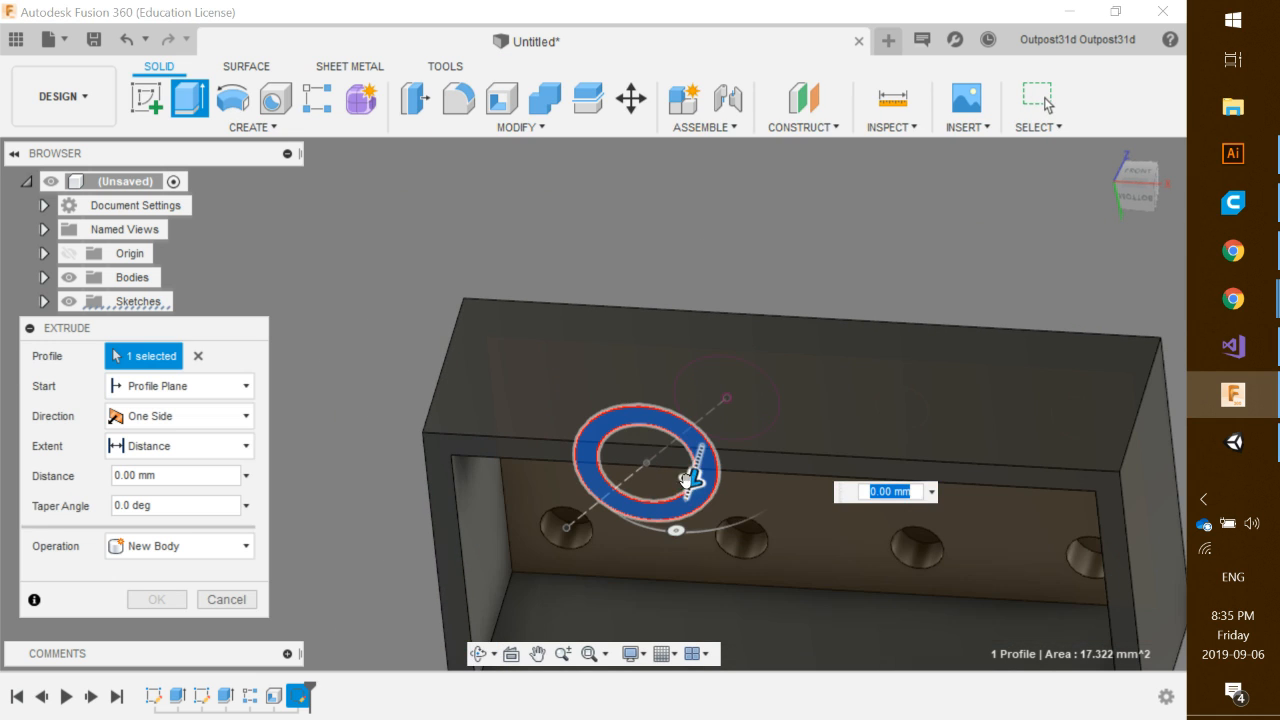
{"action": "left_click_drag", "start_coordinate": [674, 528], "coordinate": [720, 566]}
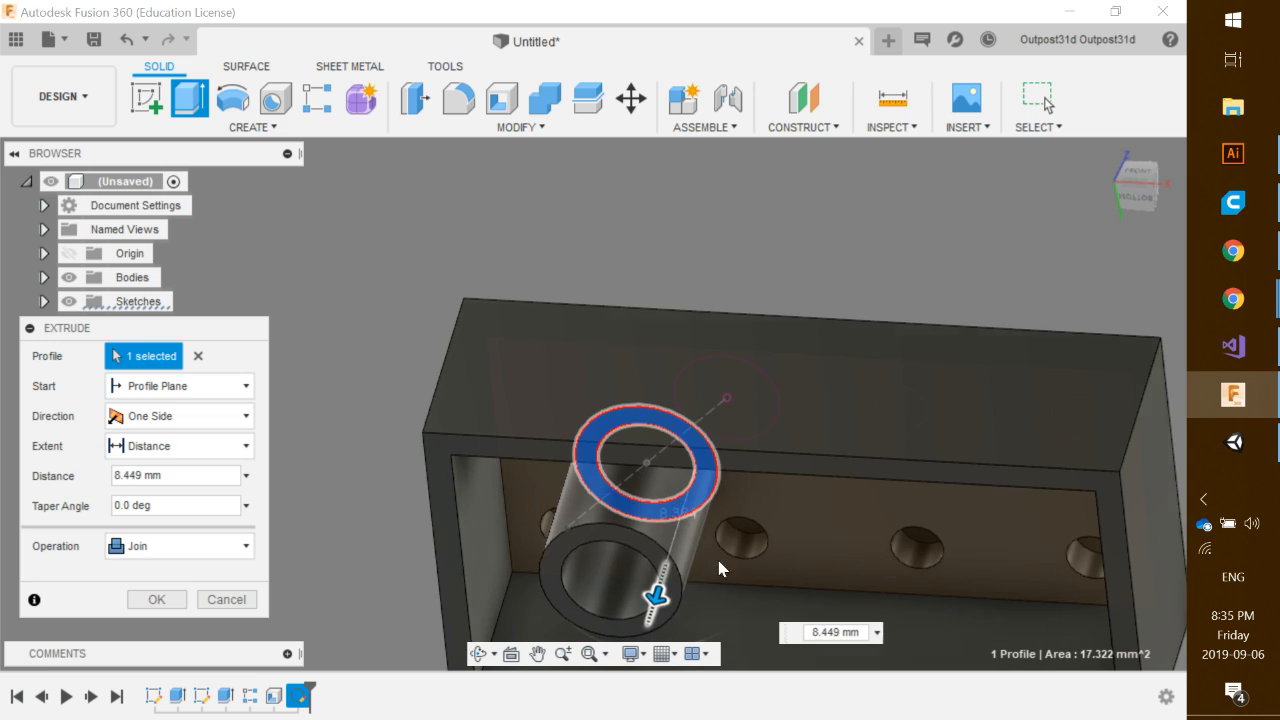
{"action": "mouse_move", "coordinate": [731, 540]}
{"action": "middle_mouse_down", "text": "shift"}
{"action": "mouse_move", "coordinate": [736, 553]}
{"action": "mouse_move", "coordinate": [737, 541]}
{"action": "middle_mouse_up", "text": "shift"}
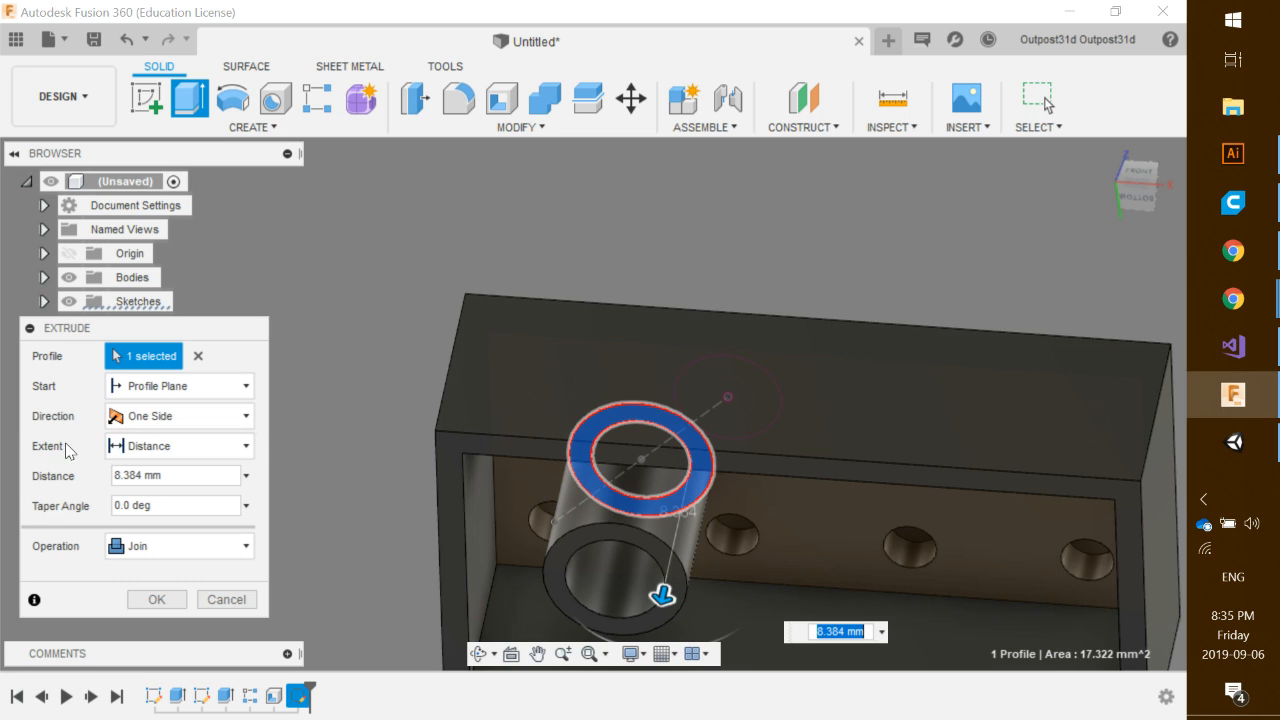
- Set the ring extrusion's extent to To Object, ending at the block's open rim face, and complete it as a join
{"action": "left_click", "coordinate": [247, 446]}
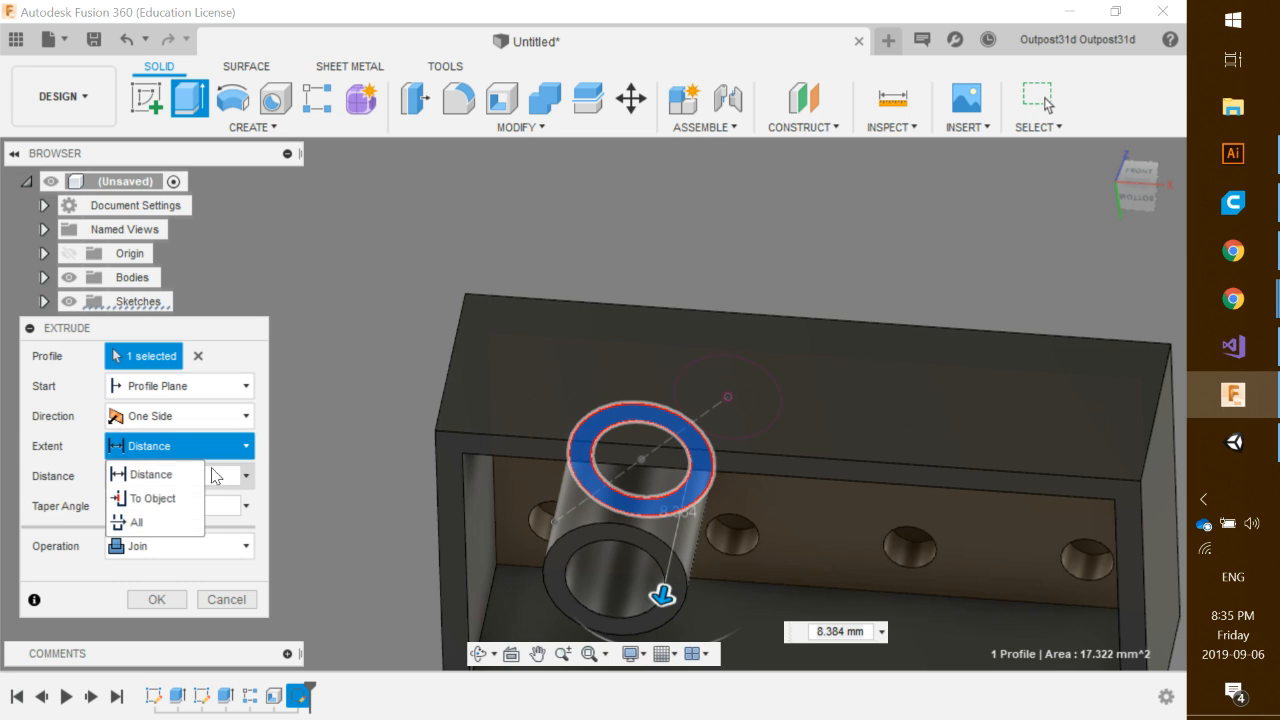
{"action": "left_click", "coordinate": [152, 498]}
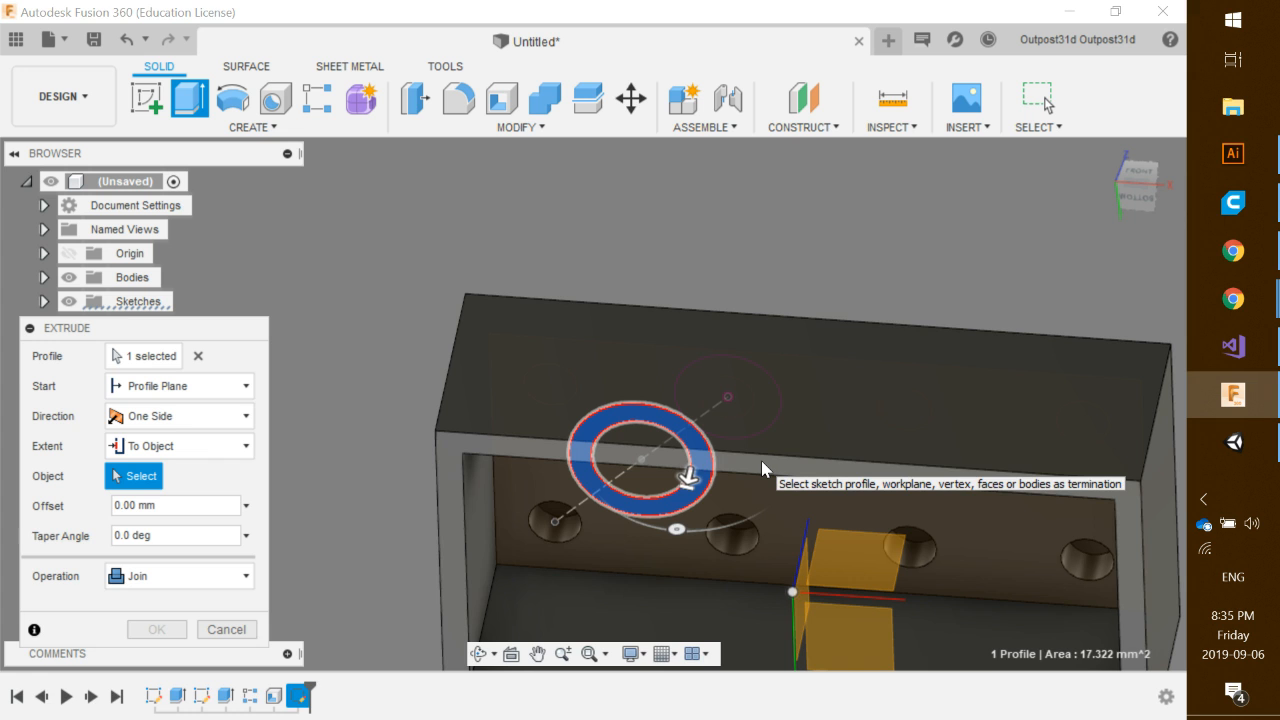
{"action": "left_click", "coordinate": [760, 462]}
{"action": "middle_click_drag", "start_coordinate": [741, 496], "coordinate": [720, 386], "text": "shift"}
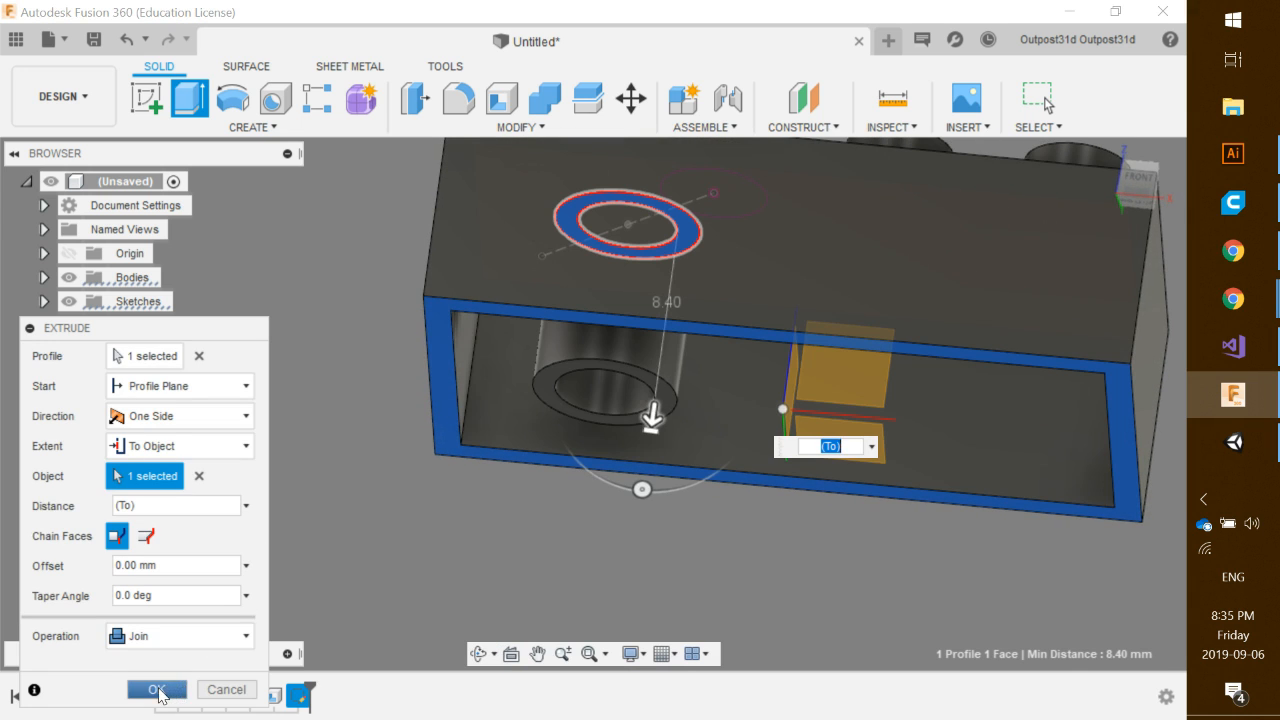
{"action": "left_click", "coordinate": [158, 690]}
- Create a rectangular pattern of the tube extrusion along the block's long edge with quantity 3 over a 16 mm extent
{"action": "middle_click_drag", "start_coordinate": [586, 531], "coordinate": [579, 567], "text": "shift"}
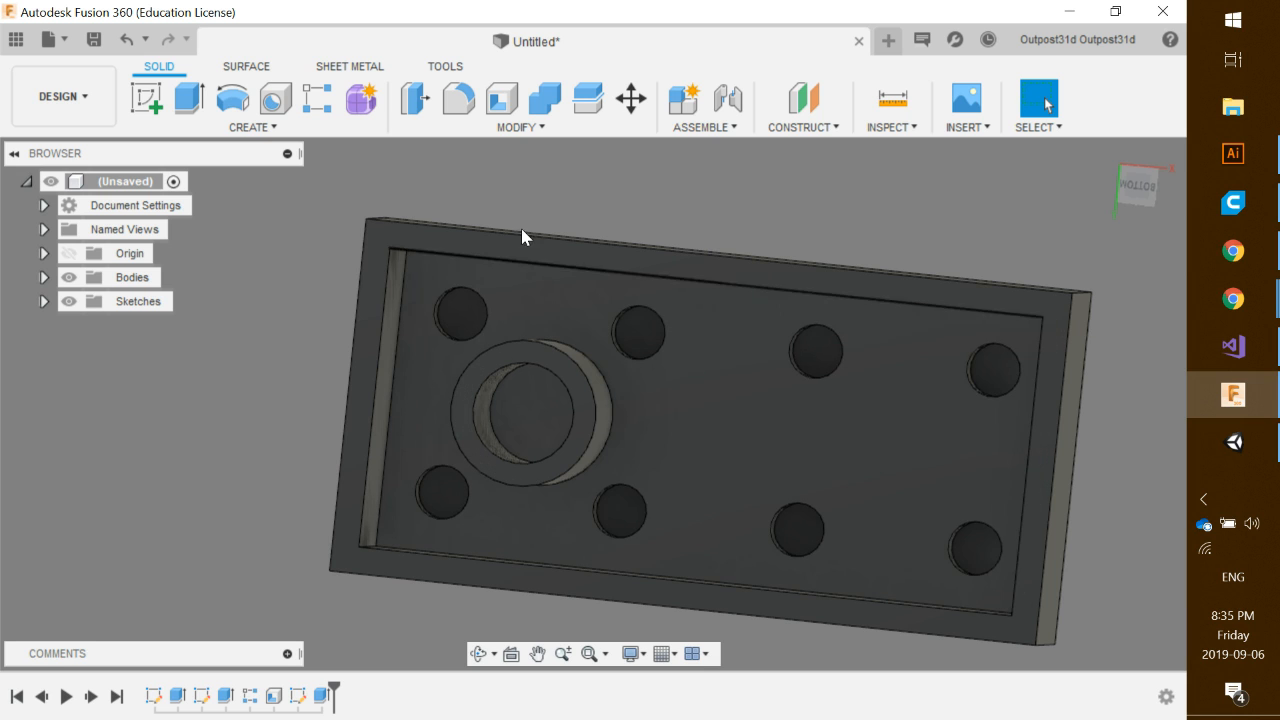
{"action": "left_click", "coordinate": [318, 98]}
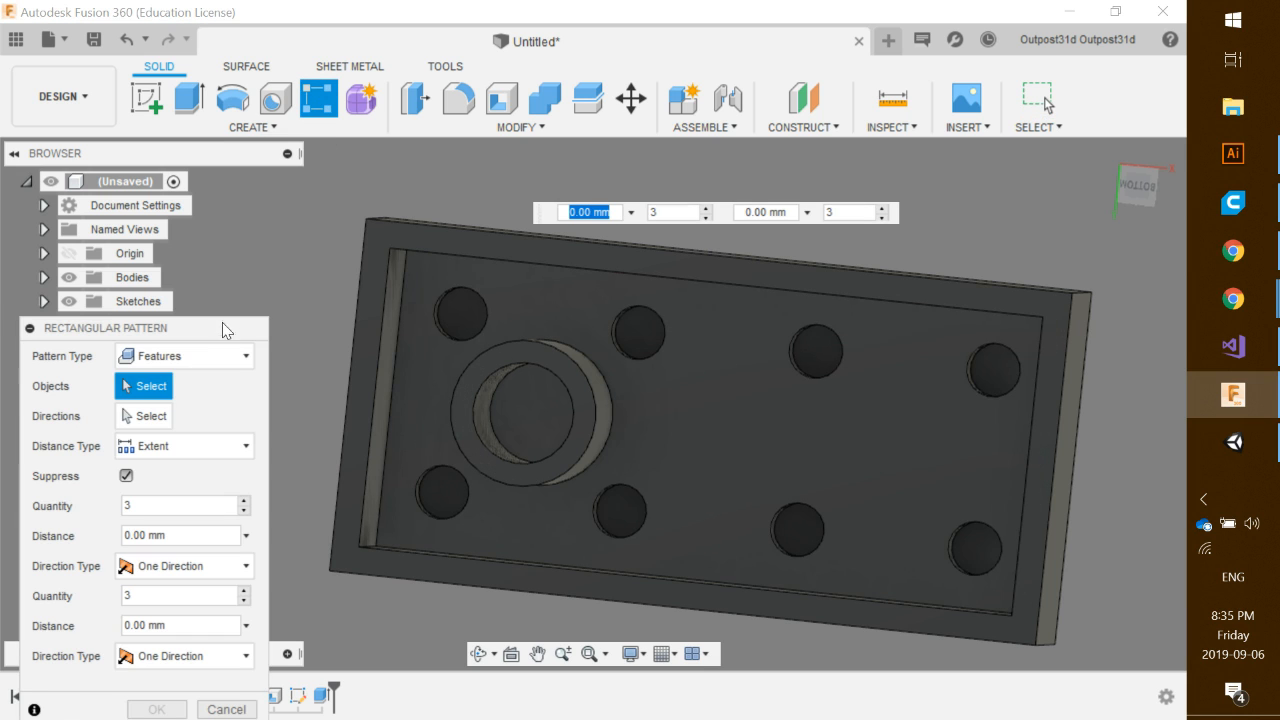
{"action": "left_click_drag", "start_coordinate": [222, 322], "coordinate": [220, 228]}
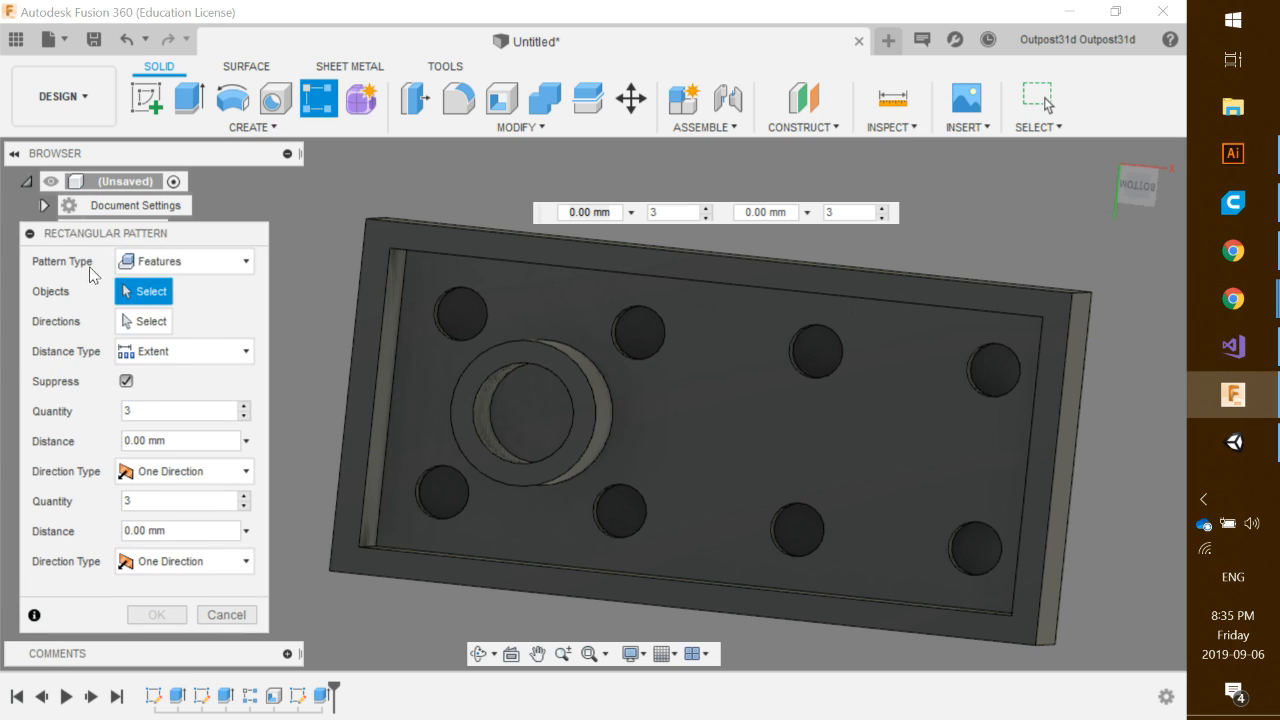
{"action": "left_click", "coordinate": [324, 697]}
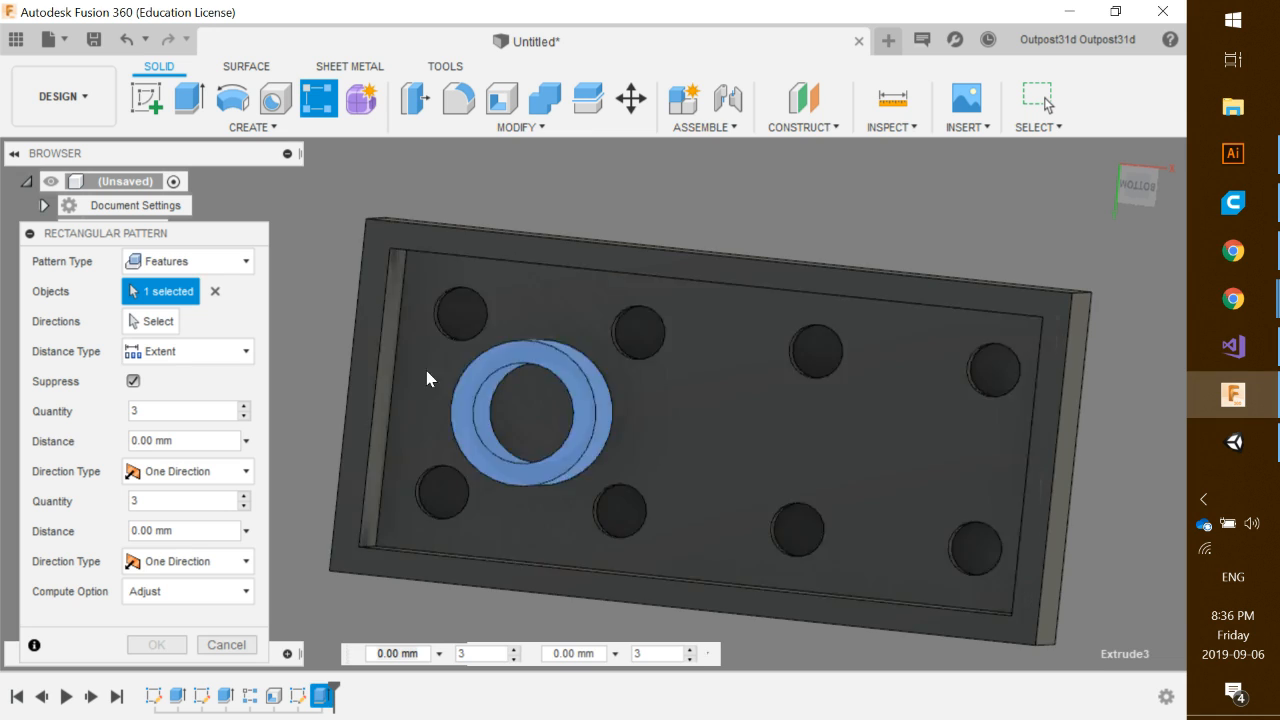
{"action": "left_click", "coordinate": [160, 322]}
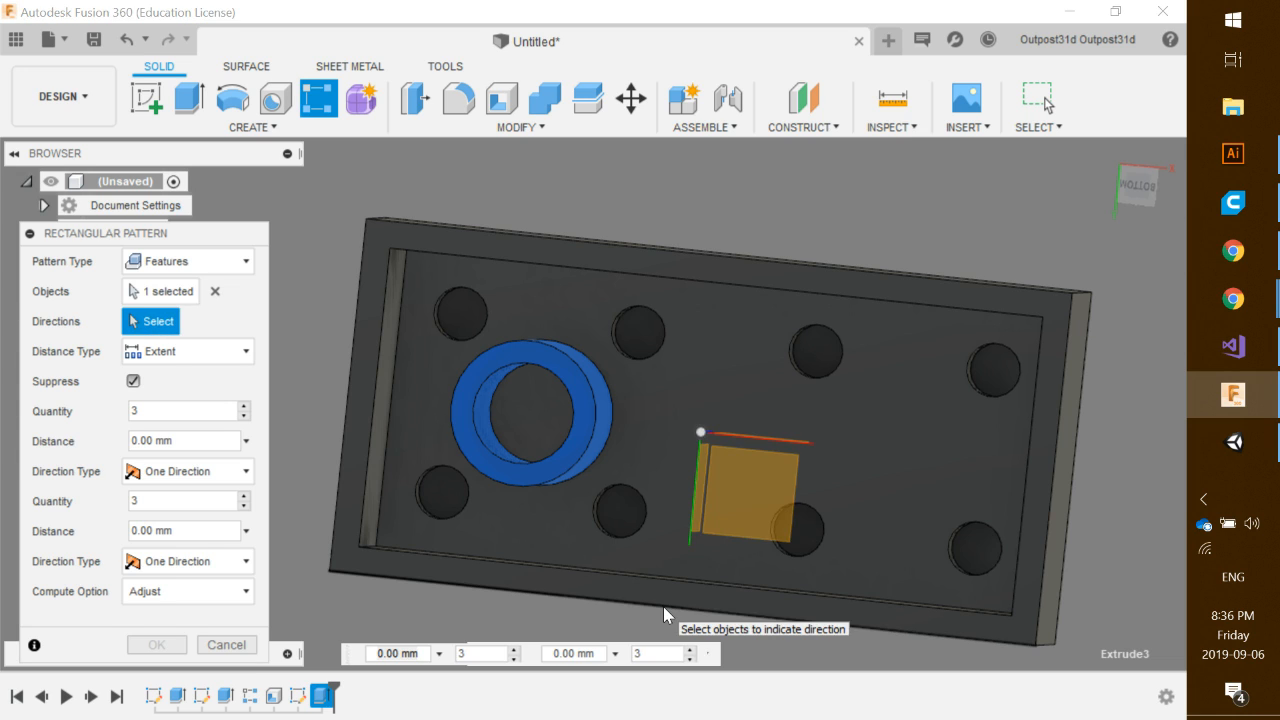
{"action": "left_click", "coordinate": [664, 606]}
{"action": "left_click_drag", "start_coordinate": [565, 415], "coordinate": [885, 462]}
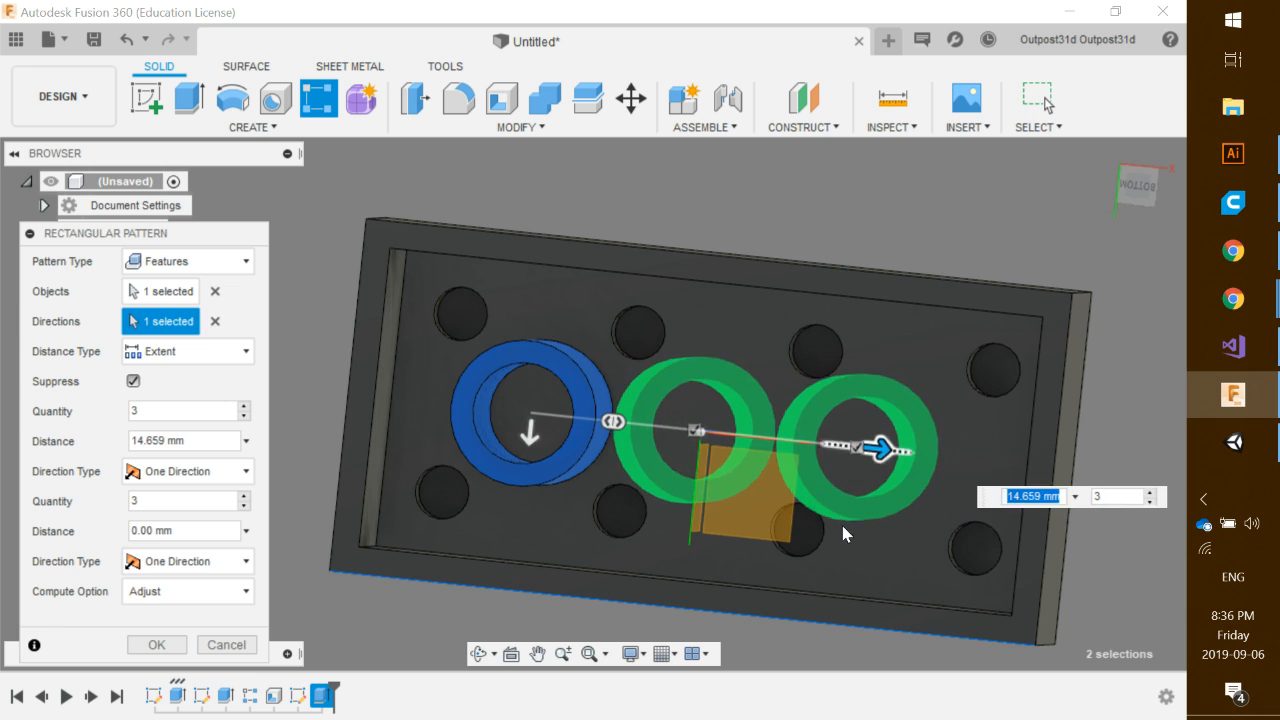
{"action": "middle_click_drag", "start_coordinate": [842, 525], "coordinate": [766, 567], "text": "shift"}
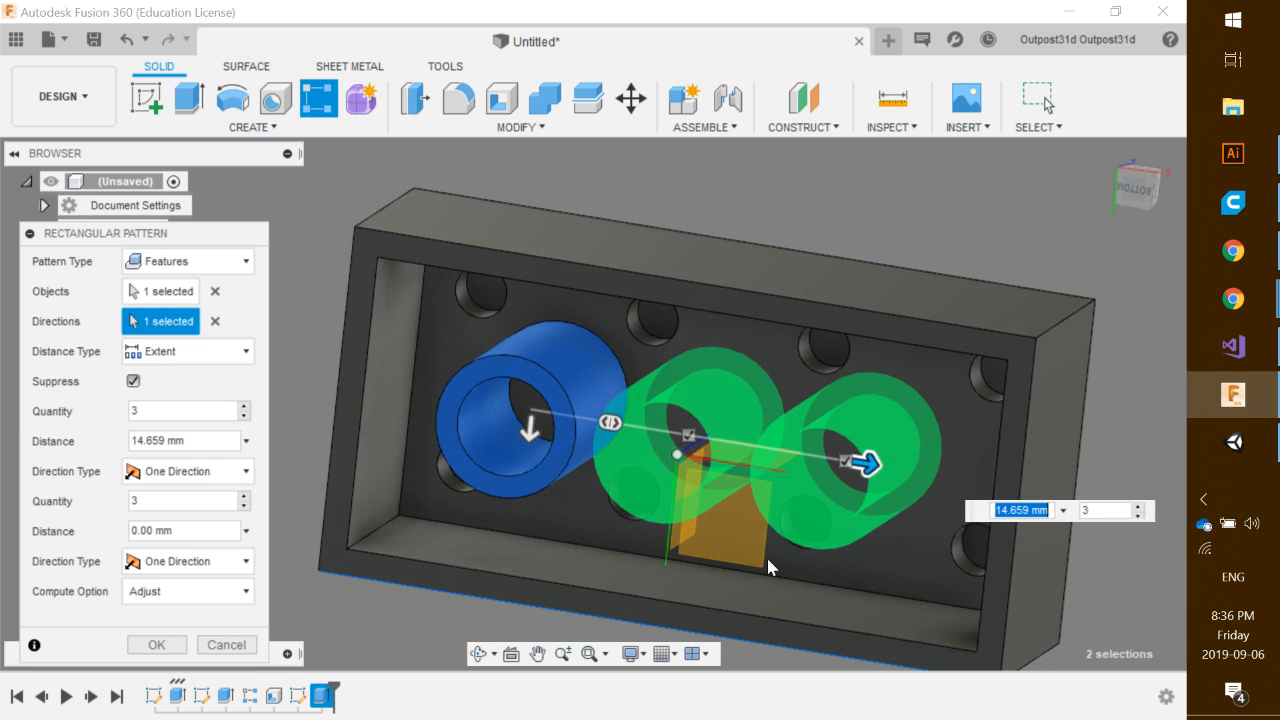
{"action": "left_click", "coordinate": [165, 441]}
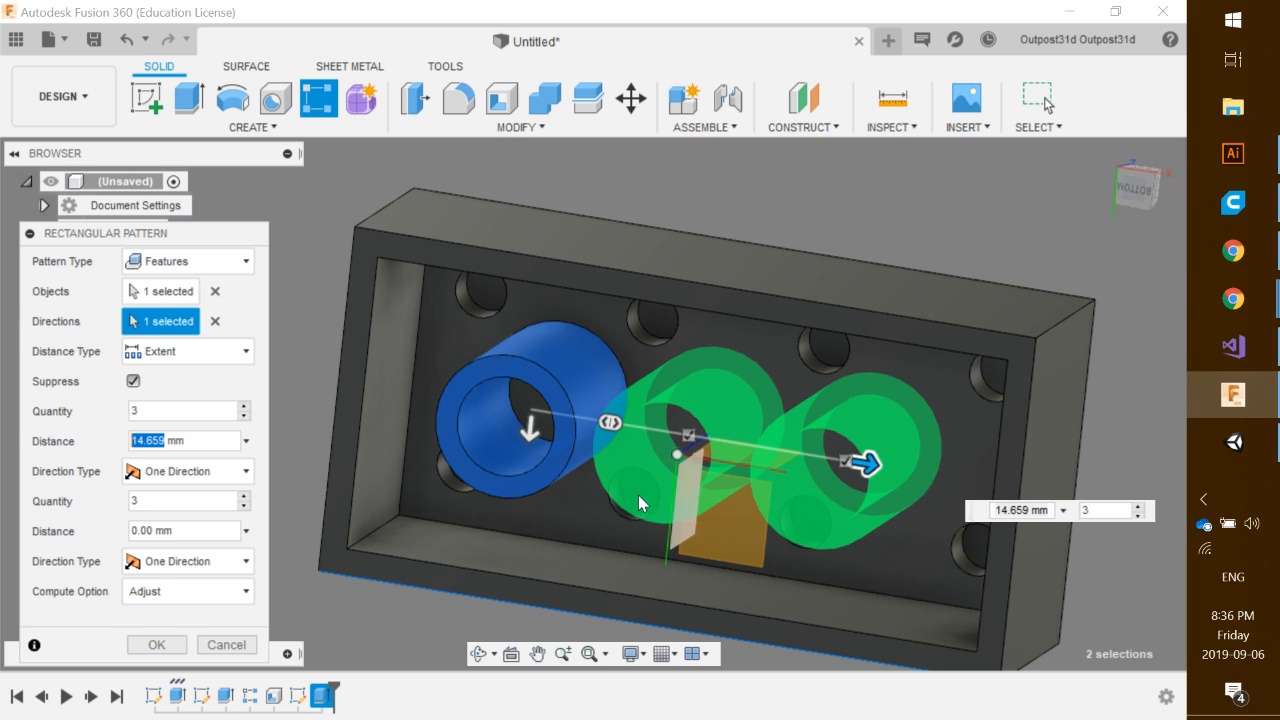
{"action": "type", "text": "16"}
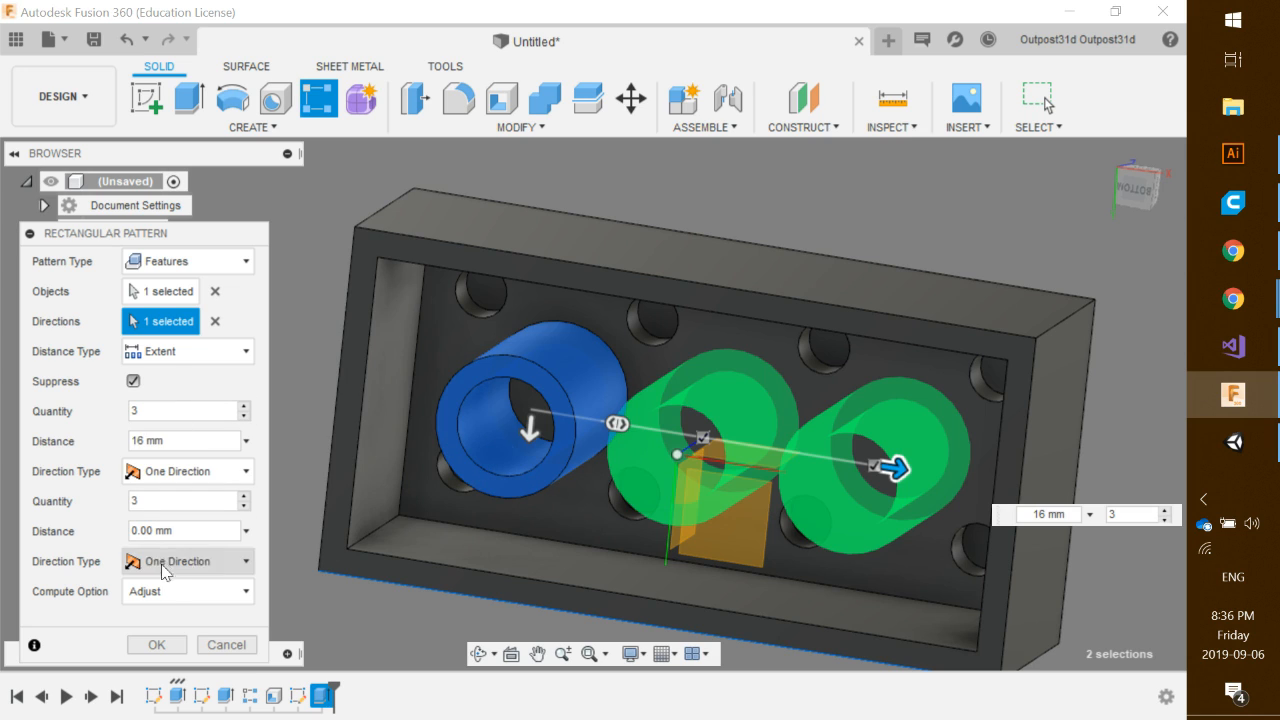
{"action": "left_click", "coordinate": [170, 646]}
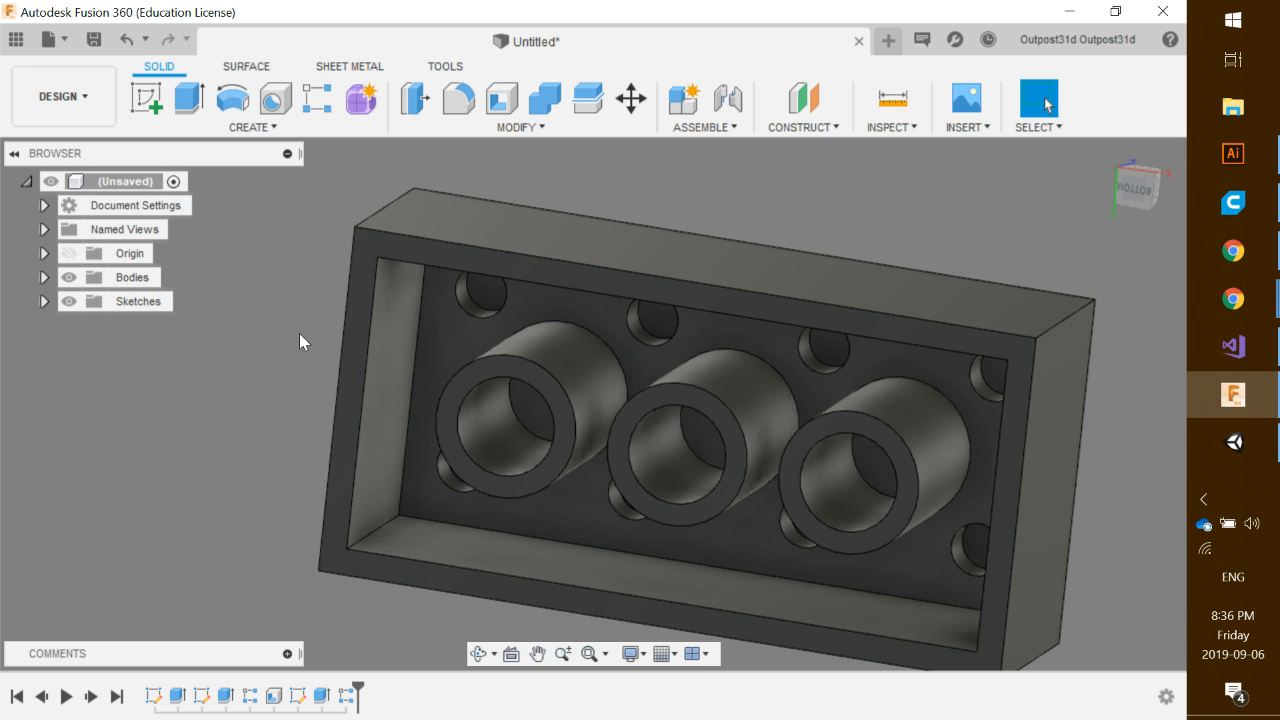
- Fillet the top circular edges of all eight studs with a 0.4 mm constant radius
{"action": "middle_click_drag", "start_coordinate": [299, 333], "coordinate": [427, 375], "text": "shift"}
{"action": "scroll", "coordinate": [460, 296], "scroll_direction": "down", "scroll_amount": 3}
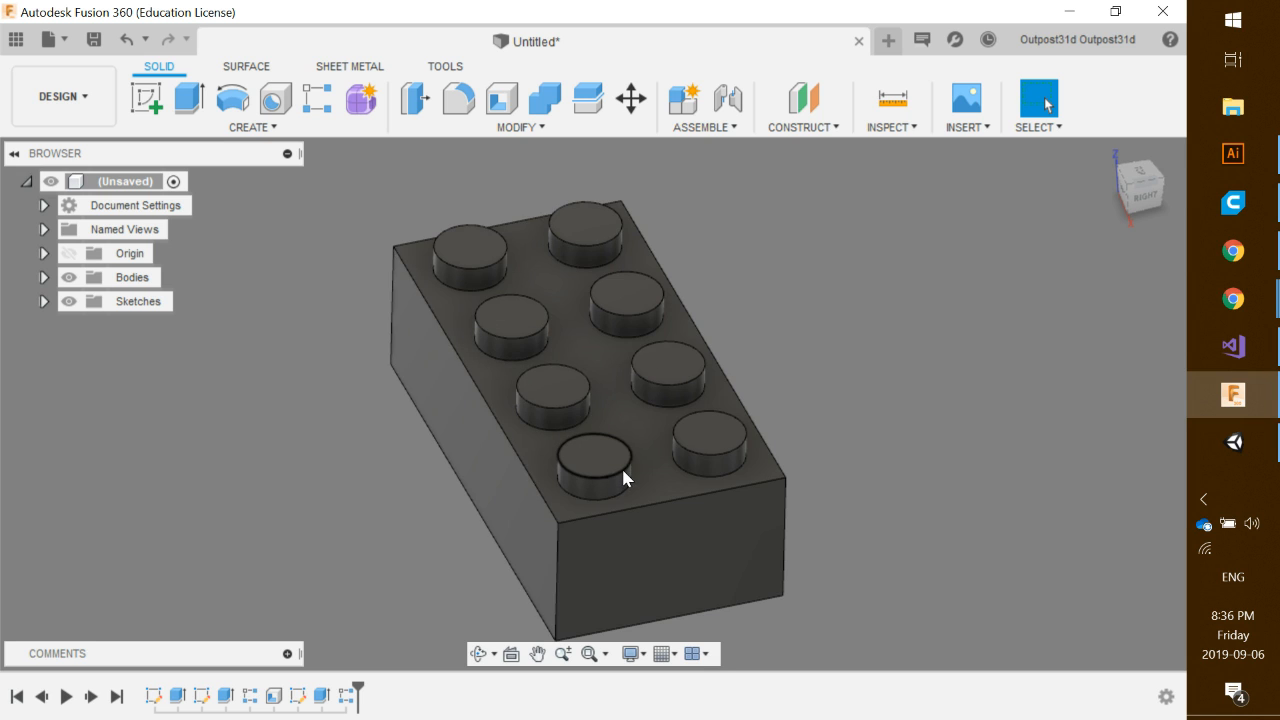
{"action": "scroll", "coordinate": [621, 466], "scroll_direction": "up", "scroll_amount": 5}
{"action": "scroll", "coordinate": [618, 475], "scroll_direction": "down", "scroll_amount": 3}
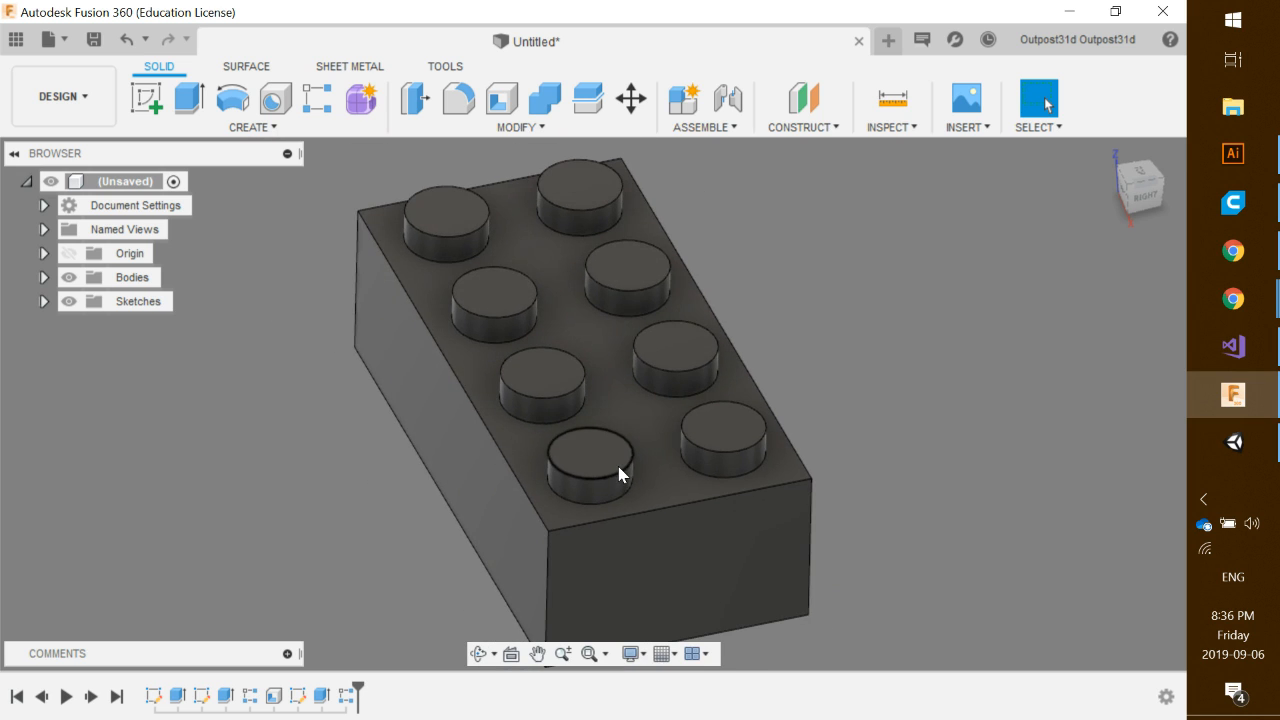
{"action": "left_click", "coordinate": [620, 474]}
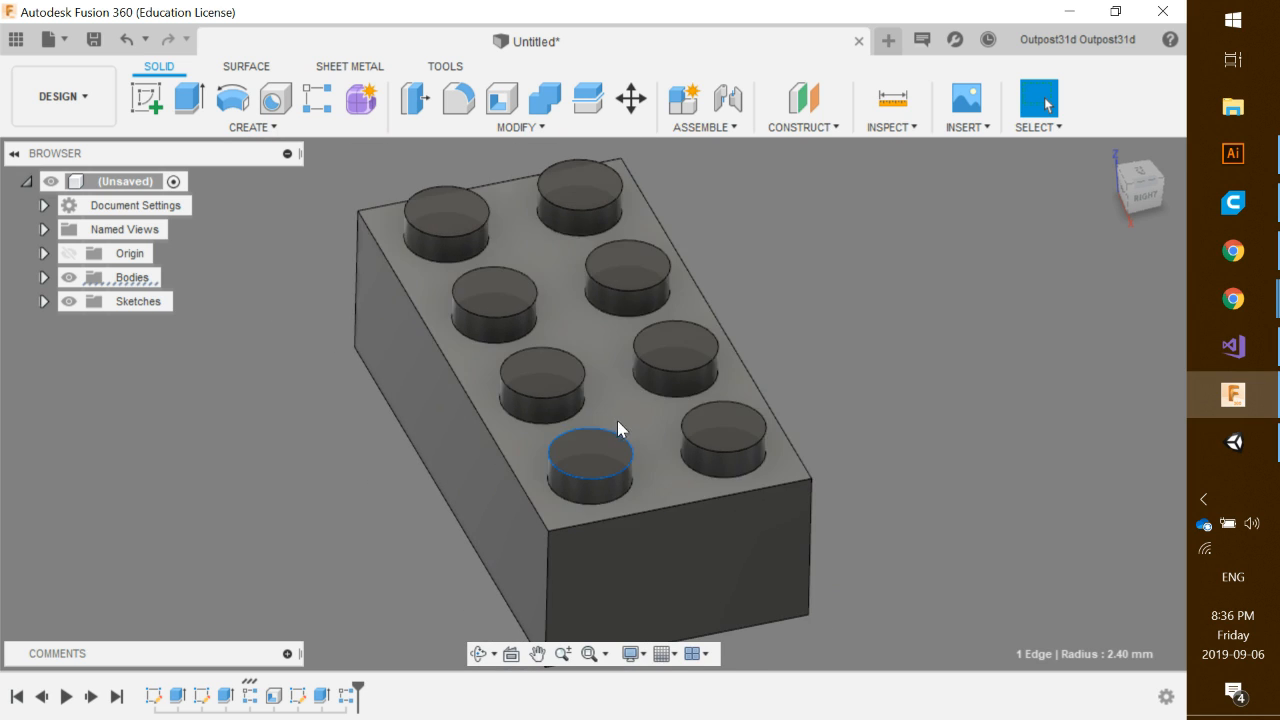
{"action": "left_click", "coordinate": [567, 385]}
{"action": "left_click", "coordinate": [516, 304]}
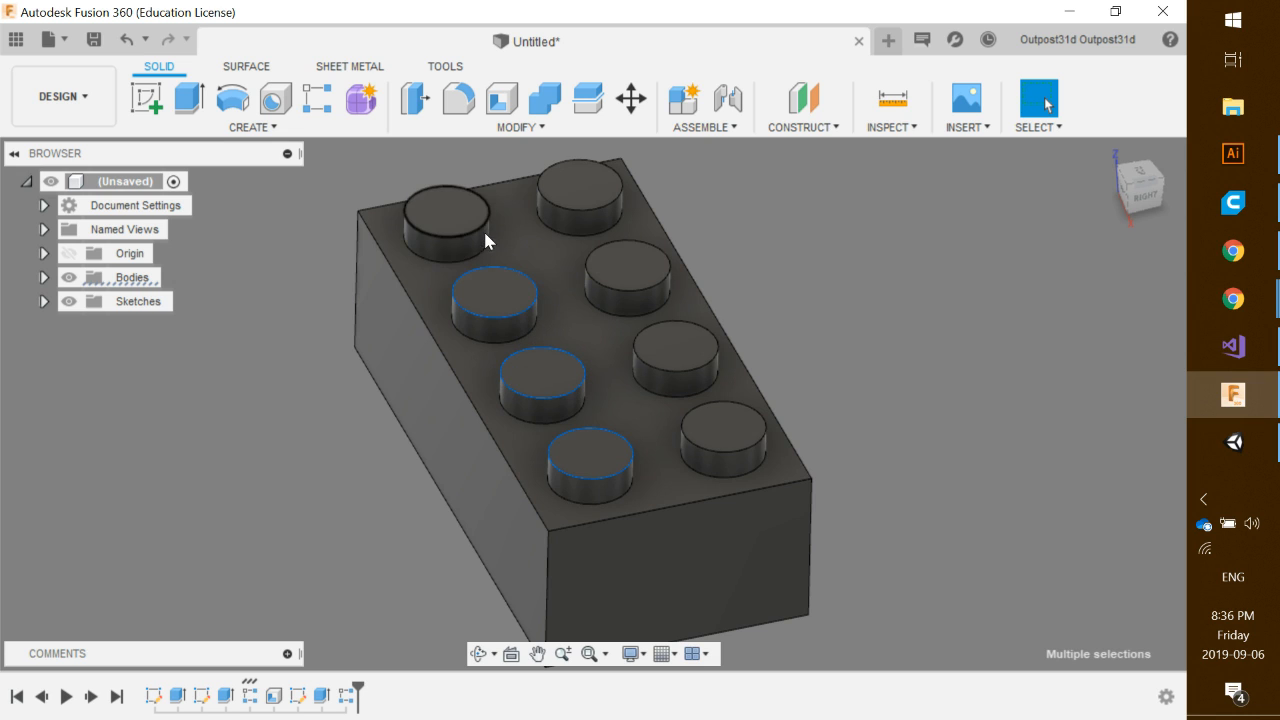
{"action": "left_click", "coordinate": [480, 227]}
{"action": "left_click", "coordinate": [570, 213]}
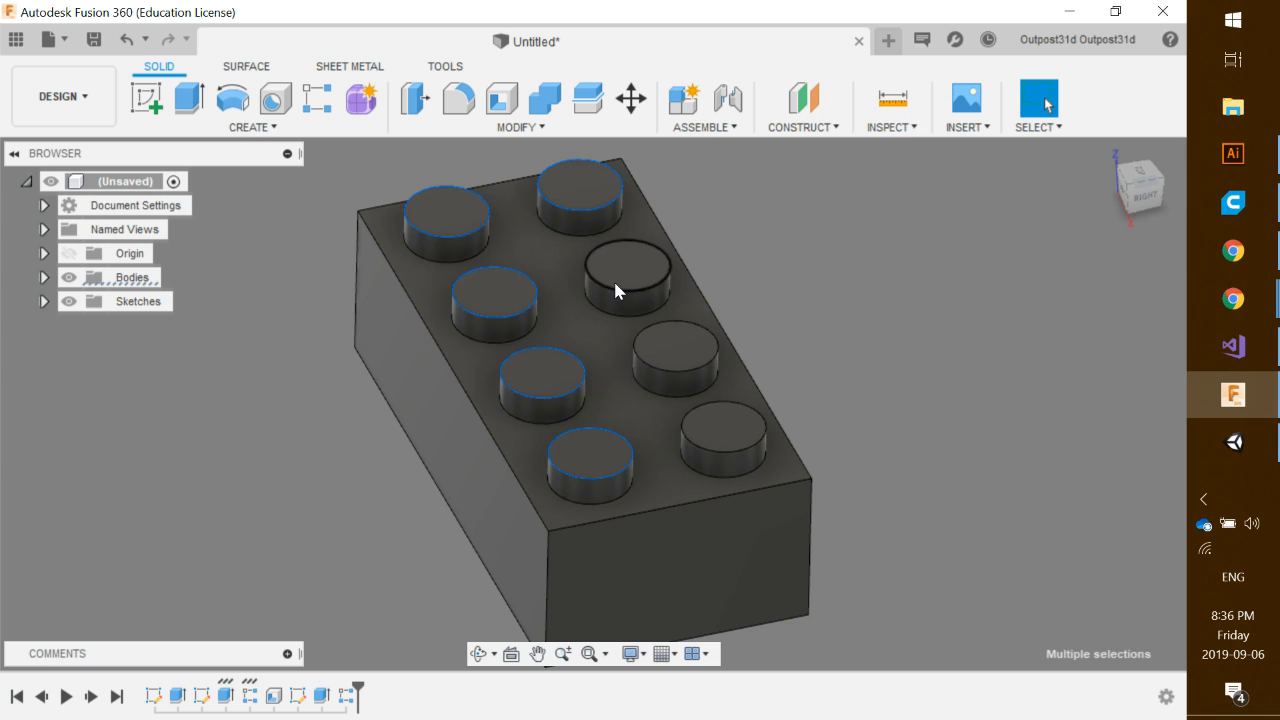
{"action": "left_click", "coordinate": [628, 302]}
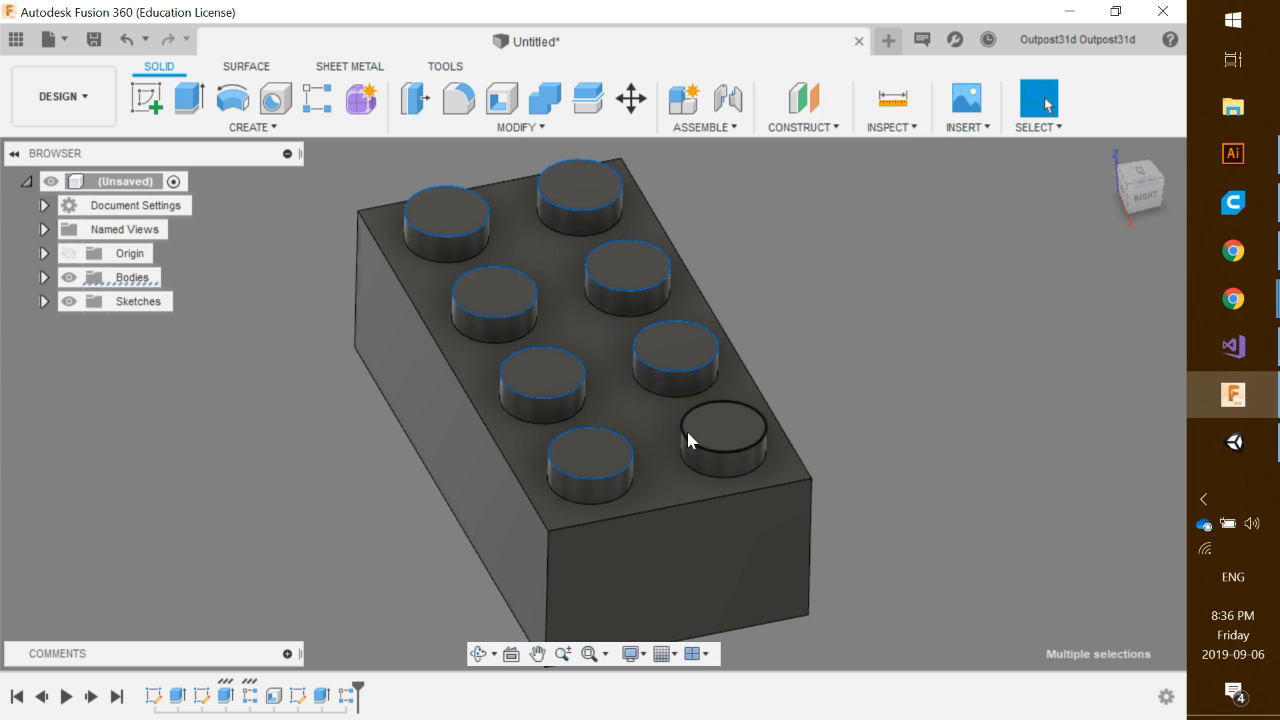
{"action": "left_click", "coordinate": [735, 430]}
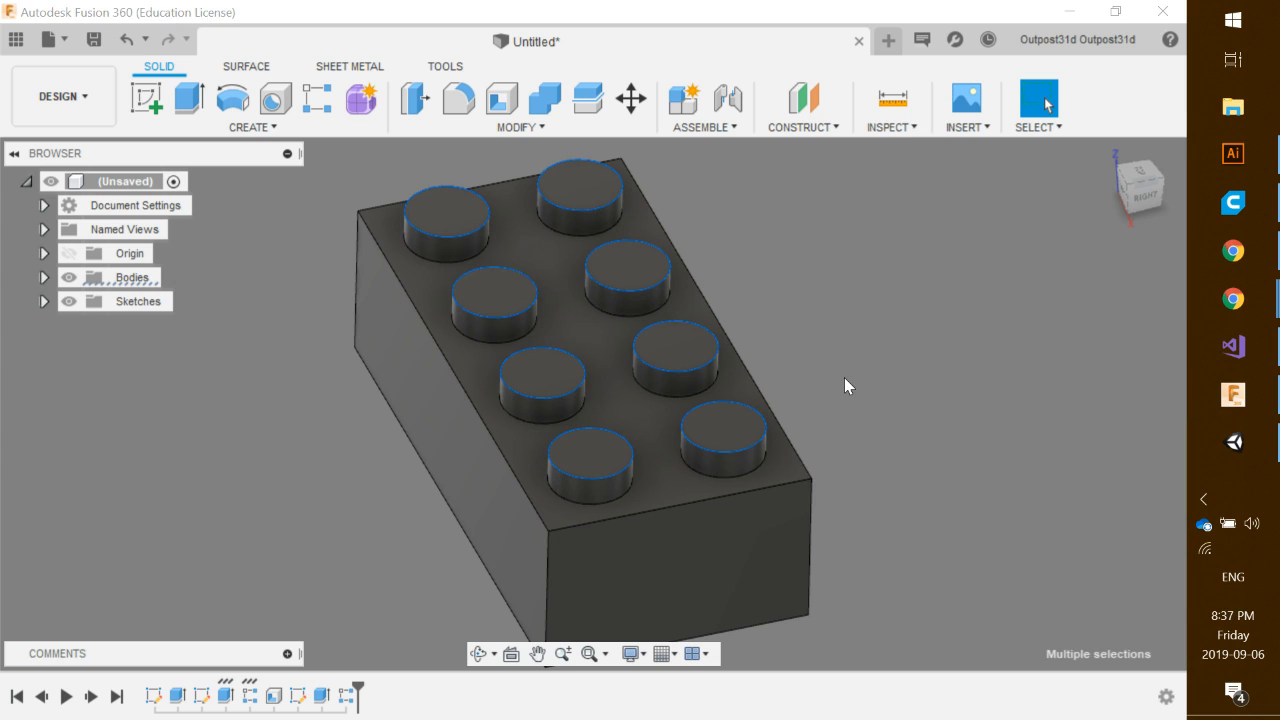
{"action": "key", "text": "s"}
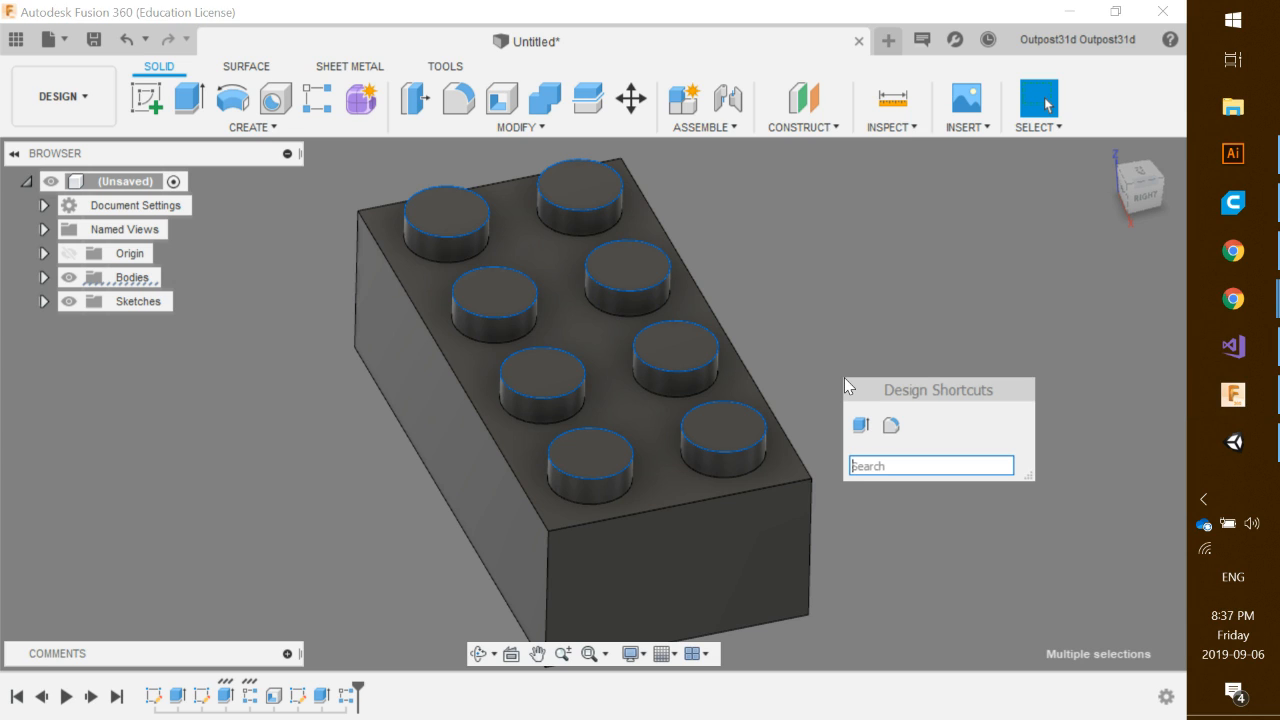
{"action": "type", "text": "f"}
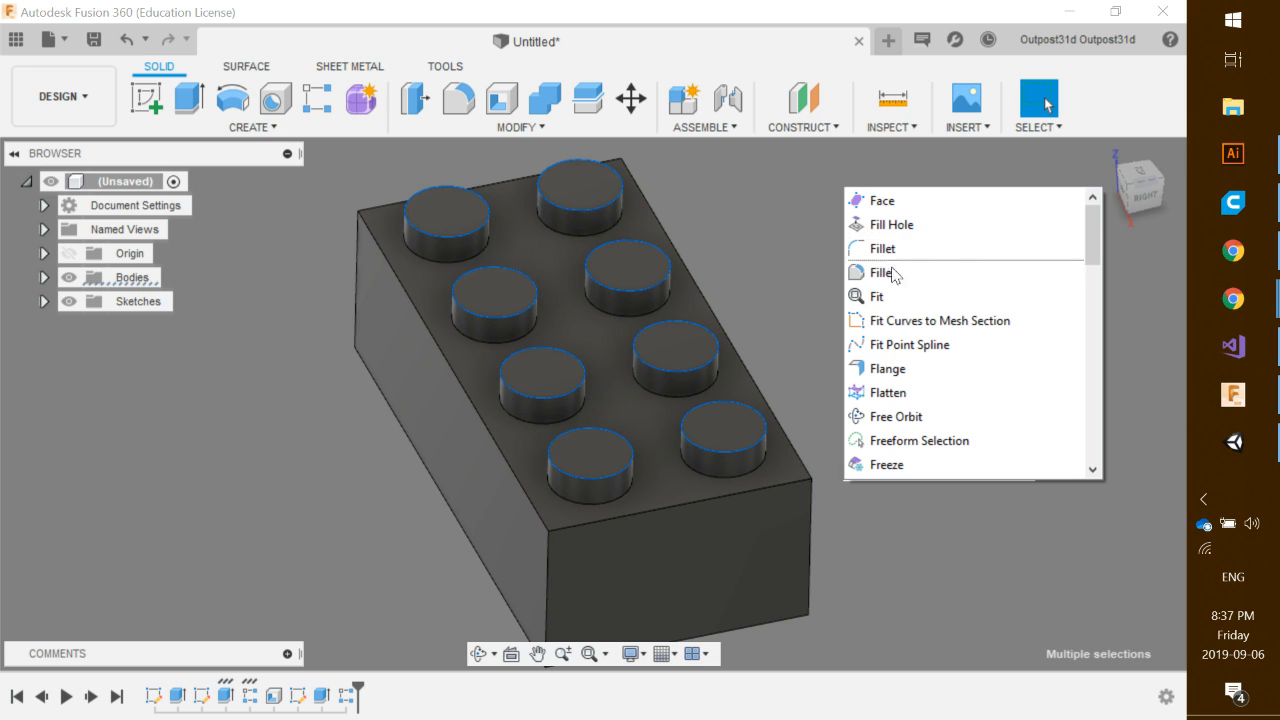
{"action": "left_click", "coordinate": [886, 276]}
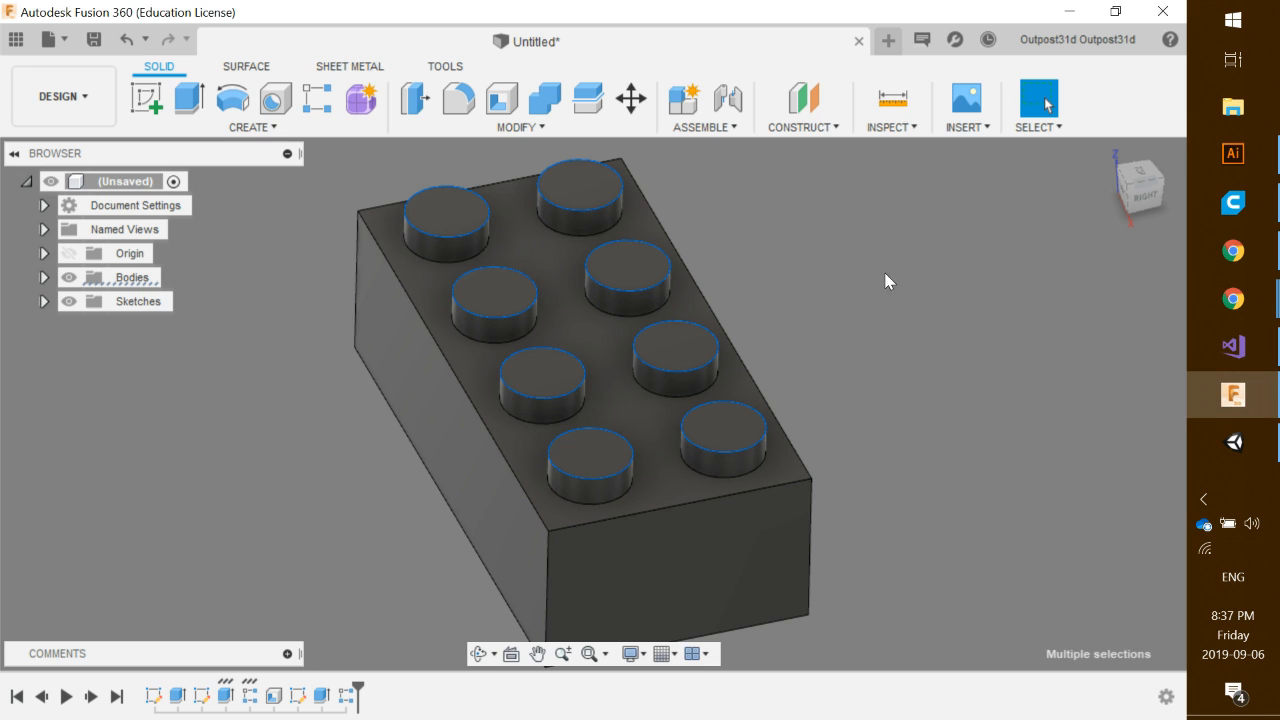
{"action": "left_click_drag", "start_coordinate": [776, 425], "coordinate": [770, 422]}
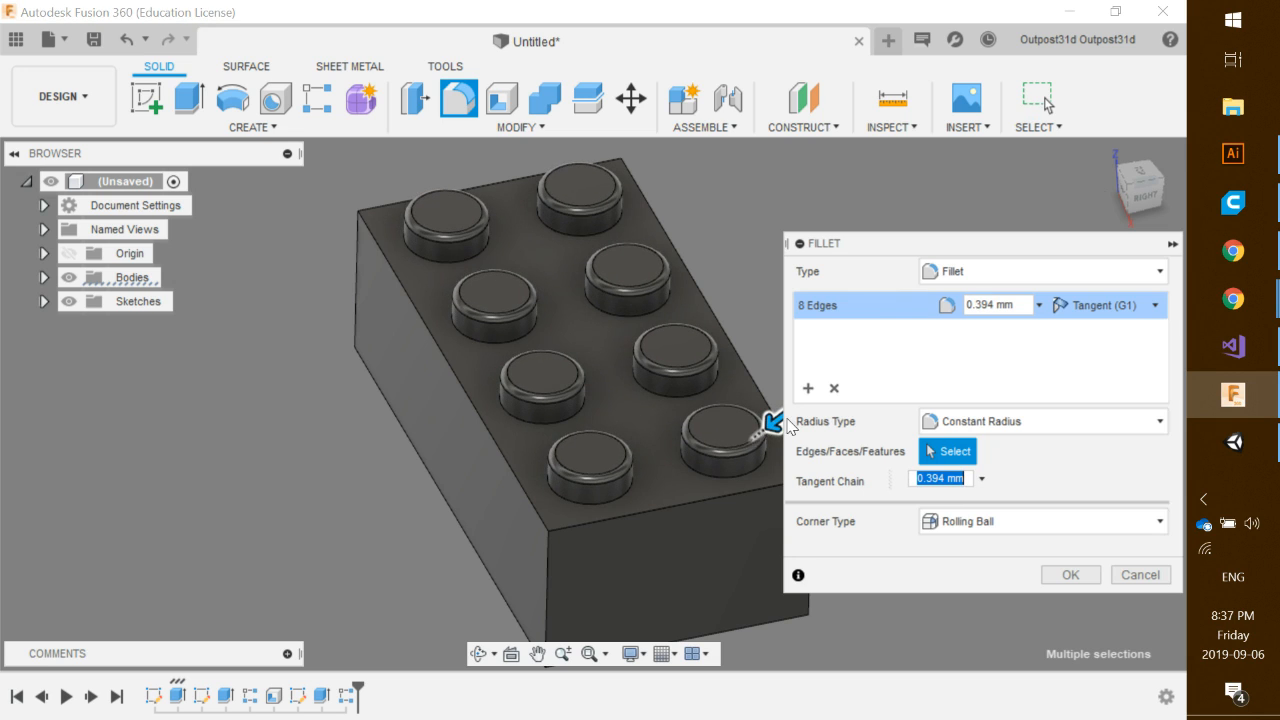
{"action": "double_click", "coordinate": [995, 307]}
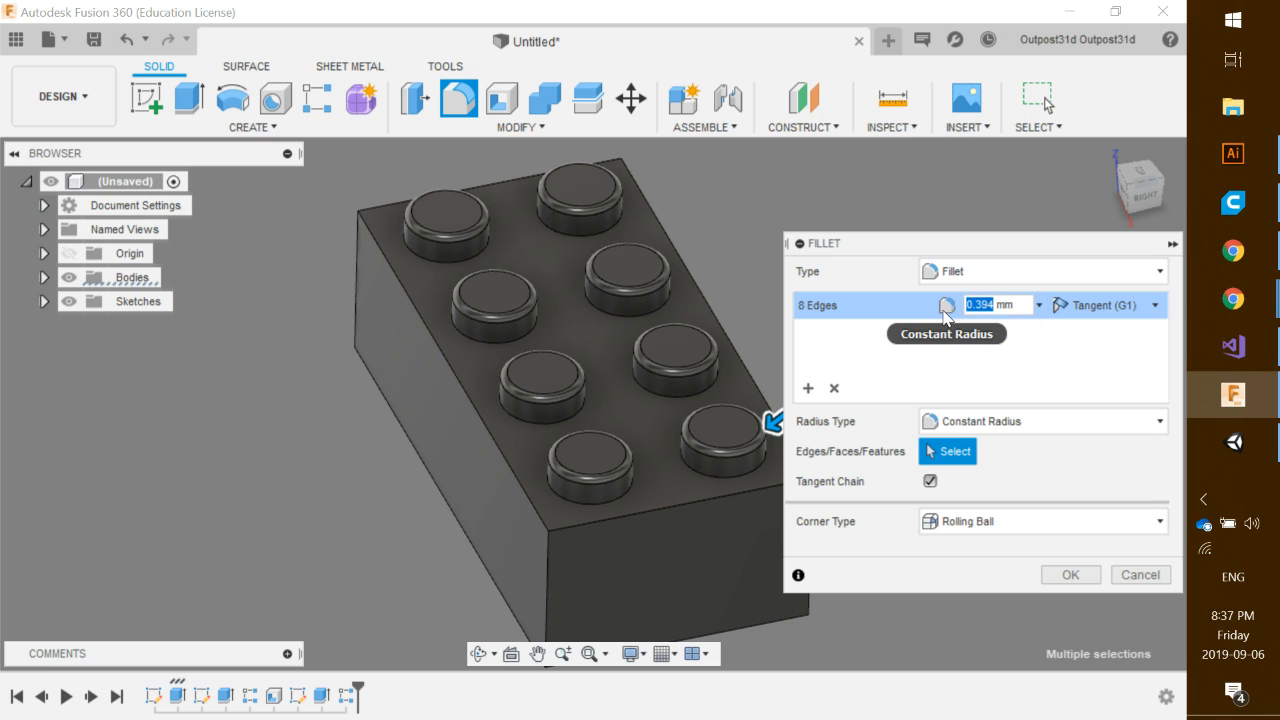
{"action": "key", "text": "BackSpace"}
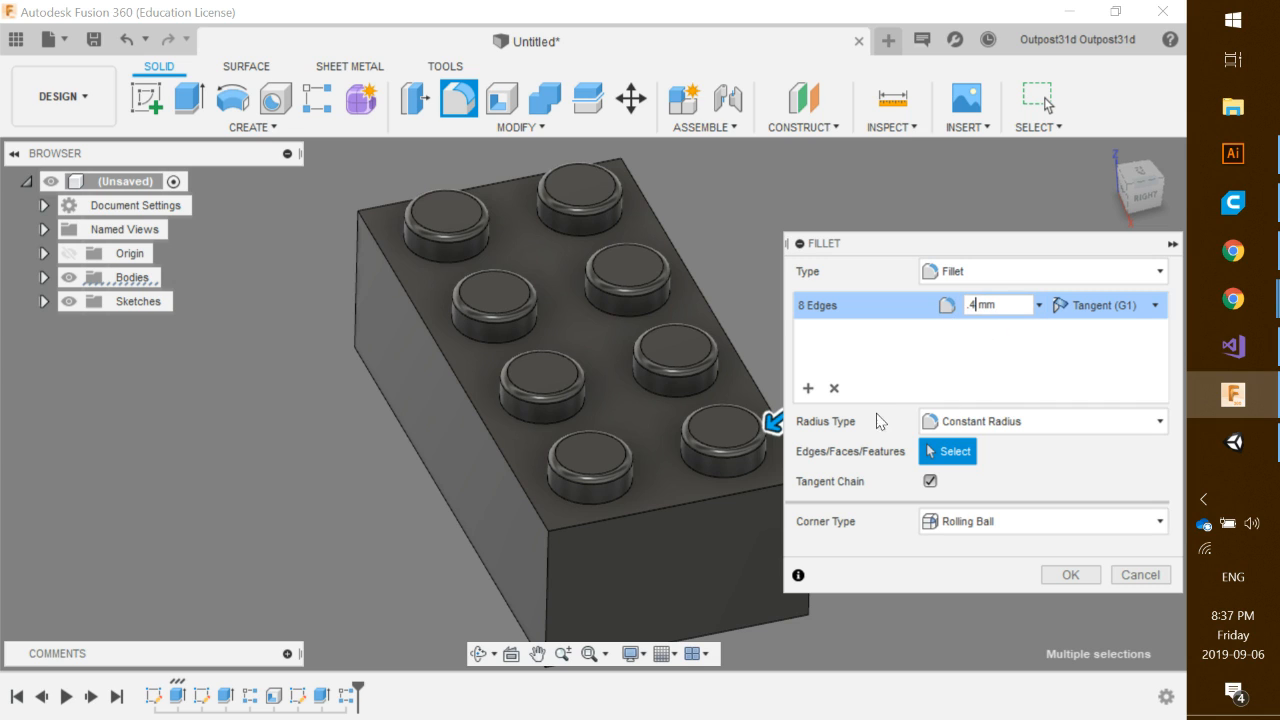
{"action": "left_click", "coordinate": [1065, 577]}
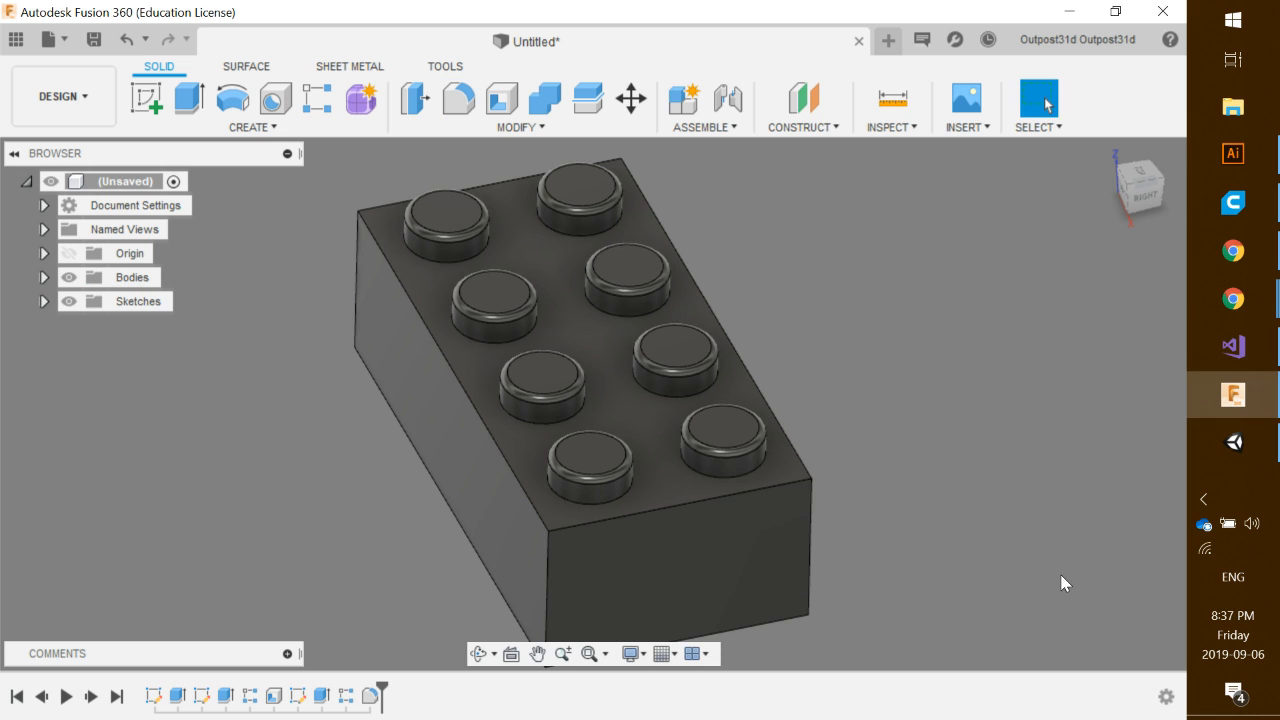
- Save the design under the name Lego in the Demo Project and switch to Chrome
{"action": "middle_click_drag", "start_coordinate": [915, 466], "coordinate": [574, 240], "text": "shift"}
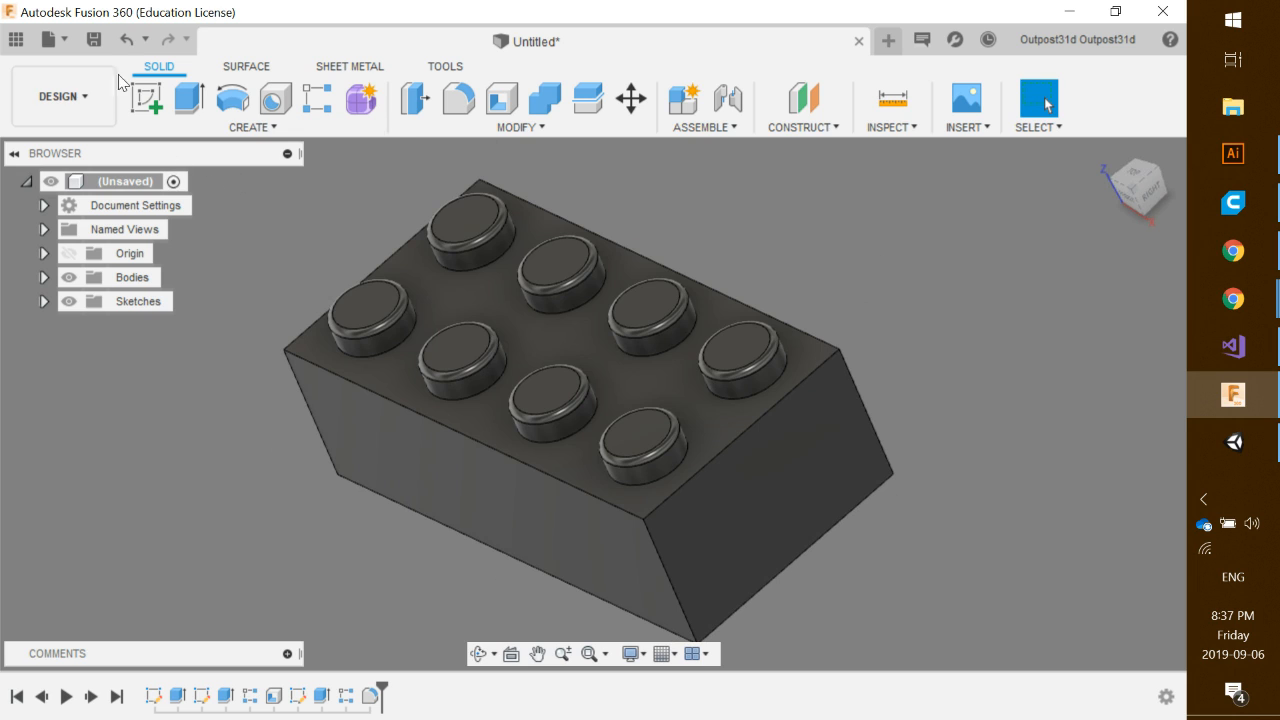
{"action": "left_click", "coordinate": [93, 40]}
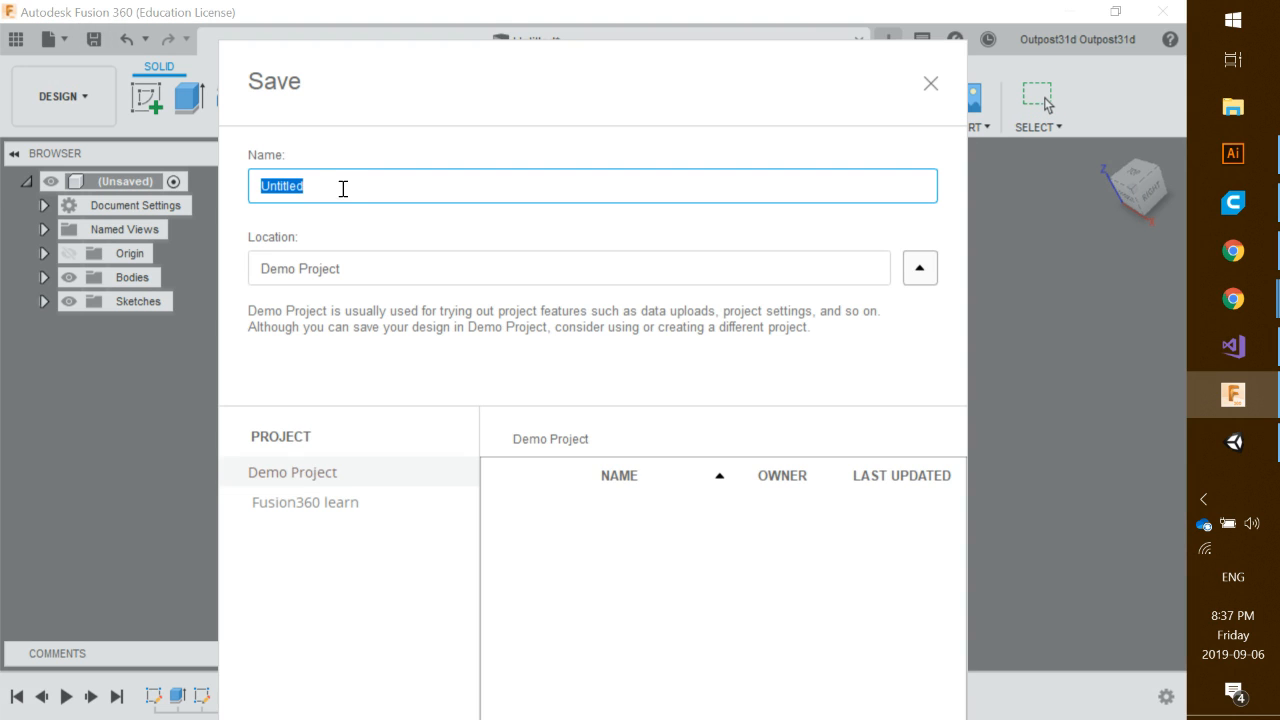
{"action": "type", "text": "Lego"}
{"action": "left_click_drag", "start_coordinate": [671, 94], "coordinate": [675, 53]}
{"action": "key", "text": "Return"}
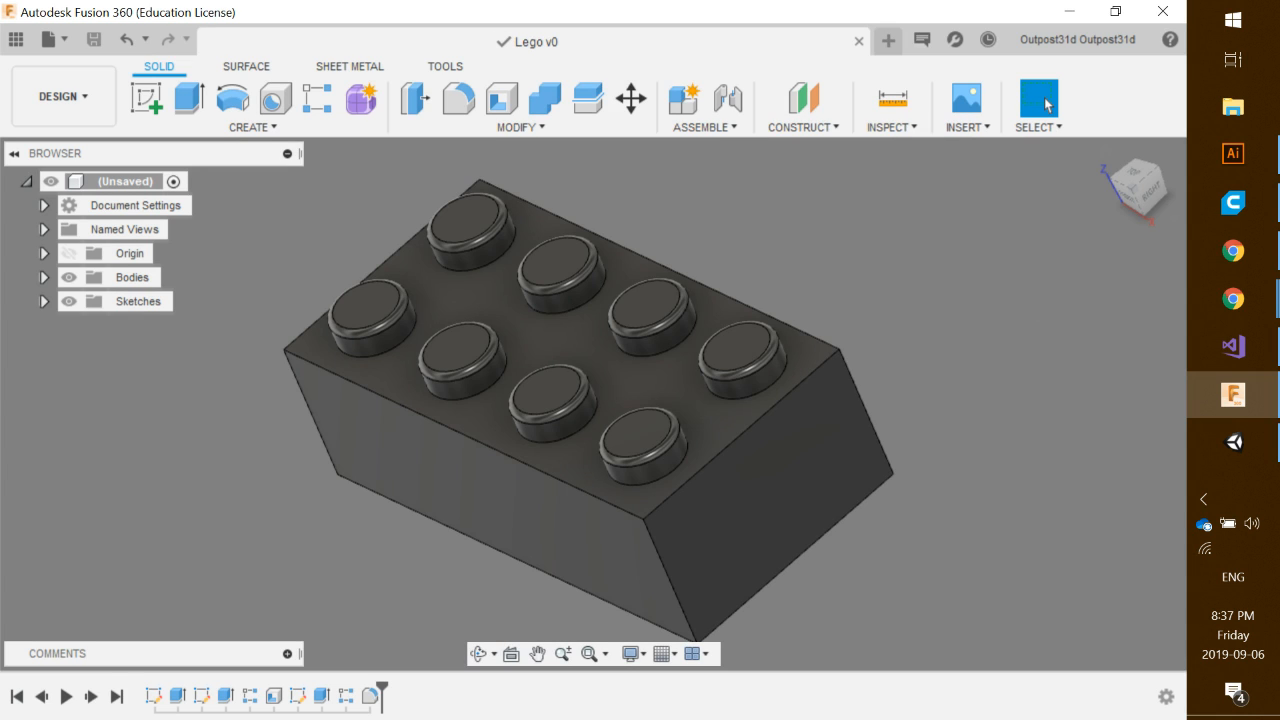
{"action": "key", "text": "alt+Tab"}
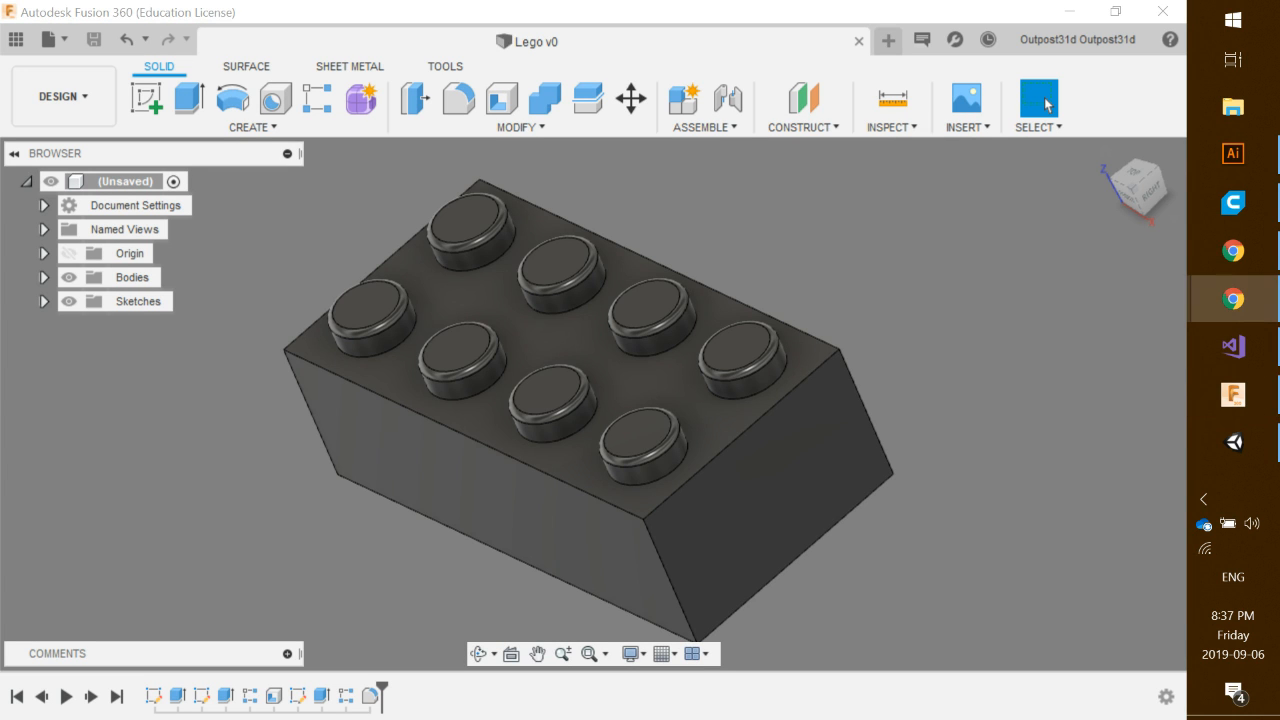